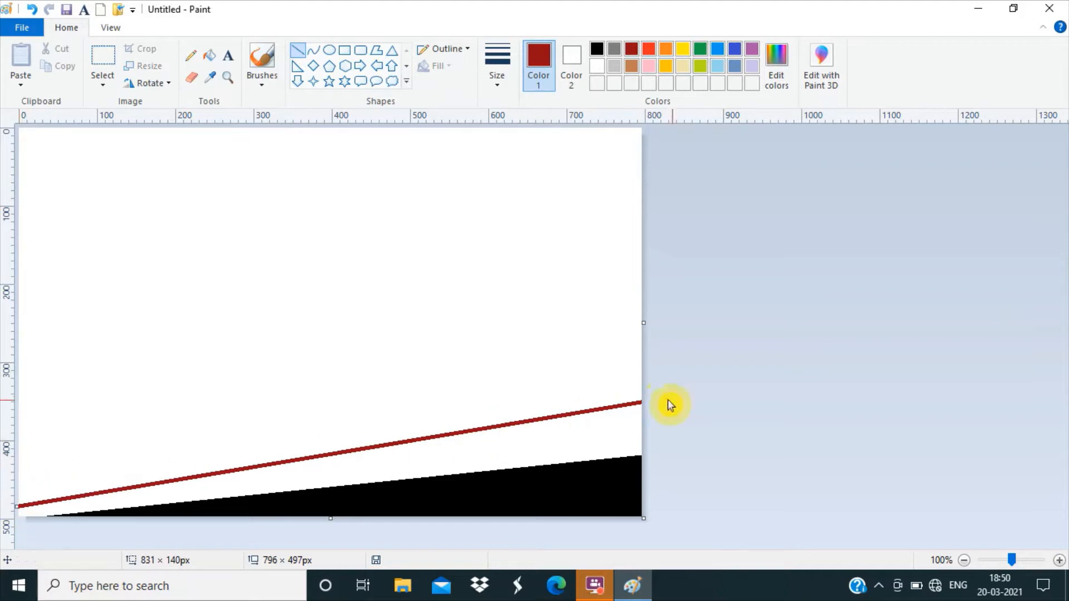
Lower the dark red line slightly, then draw a dark brown line above it across the canvas, using a darkened orange
drag(640, 405, 642, 414)
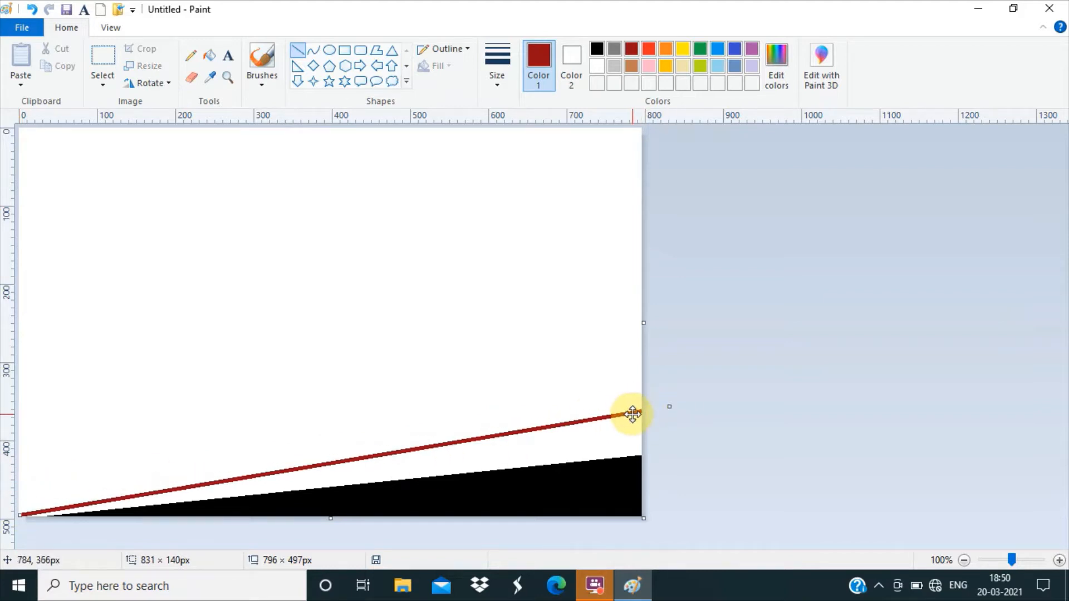
click(665, 49)
click(632, 48)
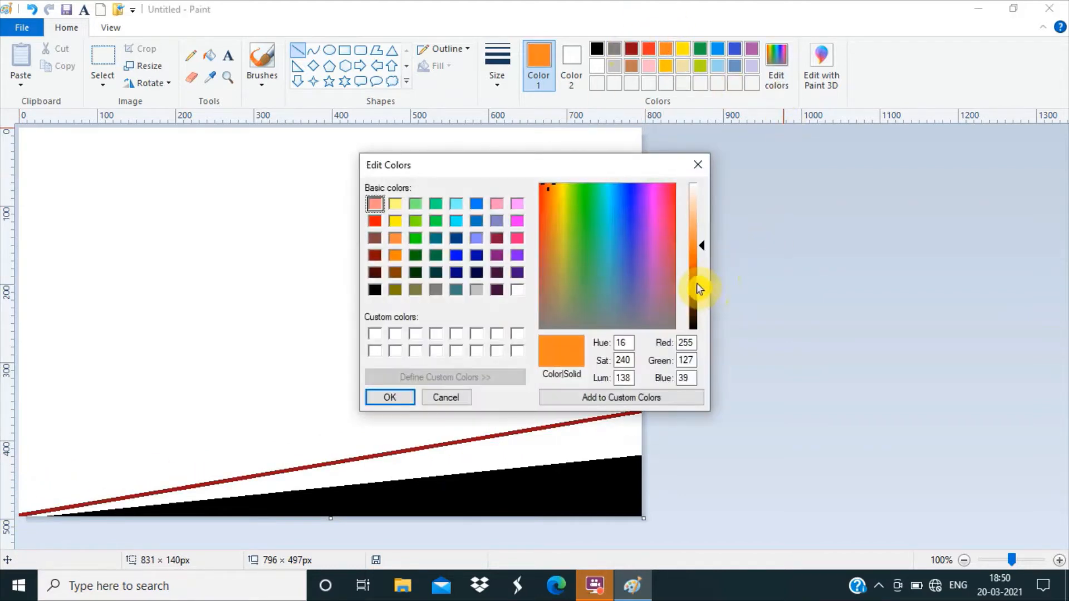
mouse_move(697, 289)
mouse_down()
mouse_move(723, 291)
mouse_move(697, 291)
mouse_up()
click(392, 398)
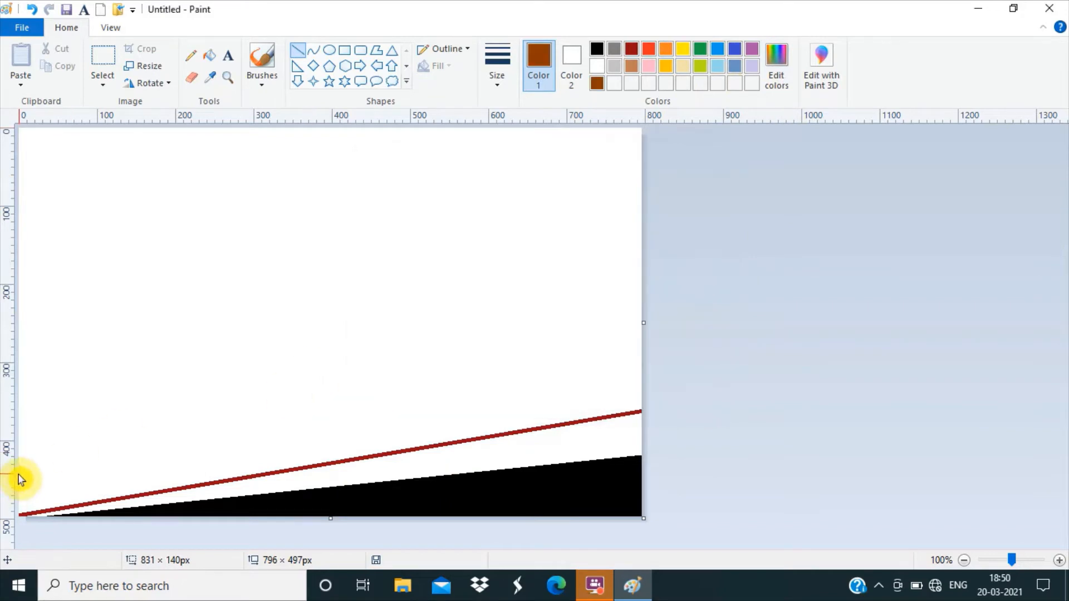
mouse_move(20, 474)
mouse_down()
mouse_move(500, 404)
mouse_move(662, 362)
mouse_move(13, 481)
mouse_up()
Fill the band below the brown line with brown and the band below the dark red line with dark red
click(210, 55)
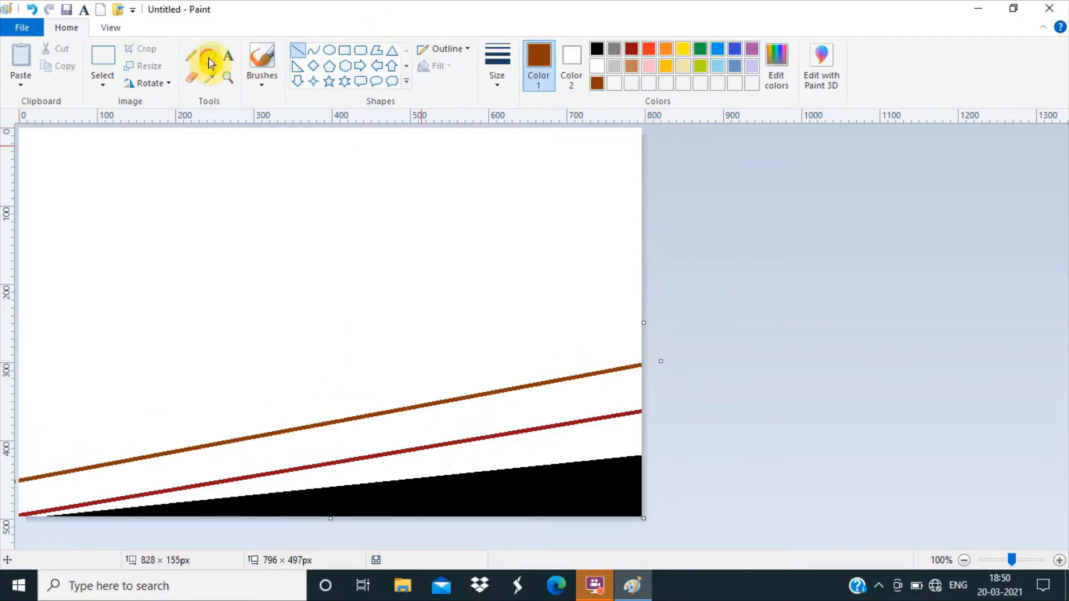
click(329, 444)
click(632, 48)
click(485, 446)
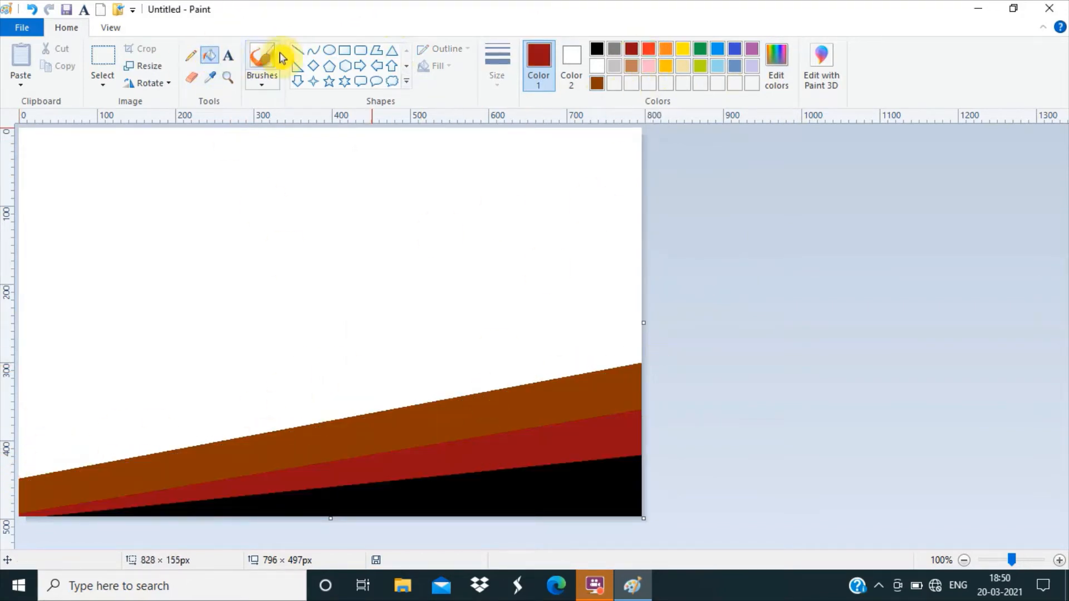
Mix a darker orange and draw a slanted line about 801 × 176 px across the canvas above the brown band
click(297, 50)
click(668, 50)
click(777, 66)
drag(694, 245, 692, 287)
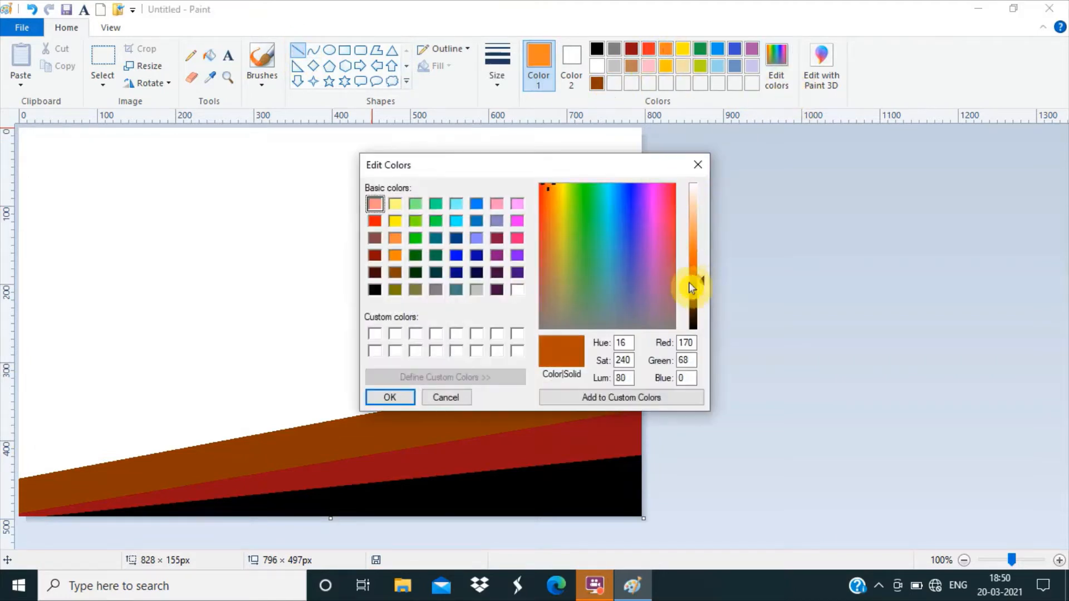
click(390, 397)
drag(24, 429, 644, 303)
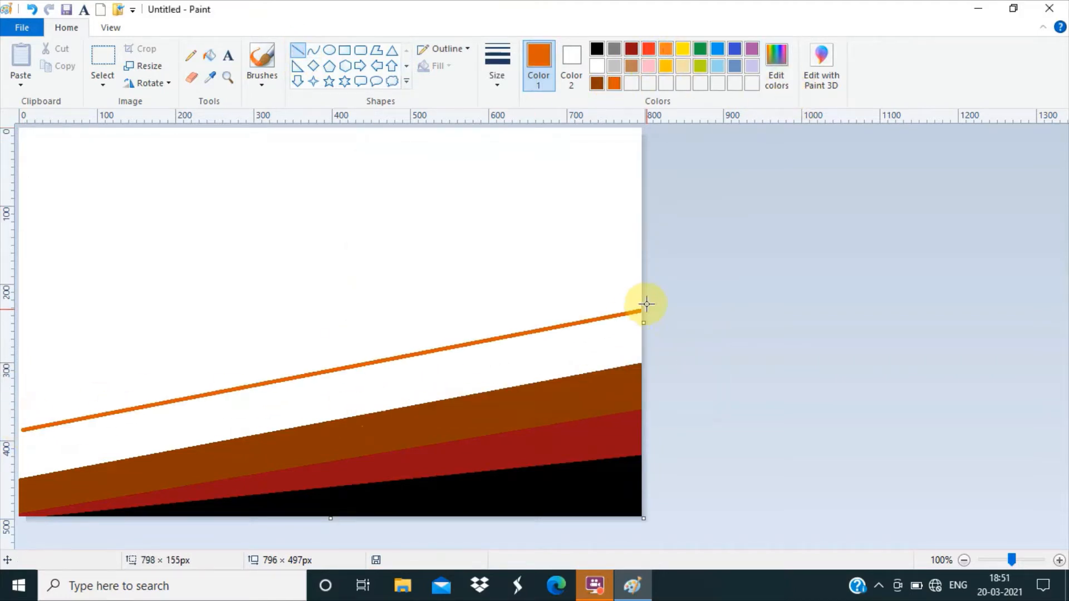
drag(38, 431, 22, 439)
click(210, 55)
click(193, 400)
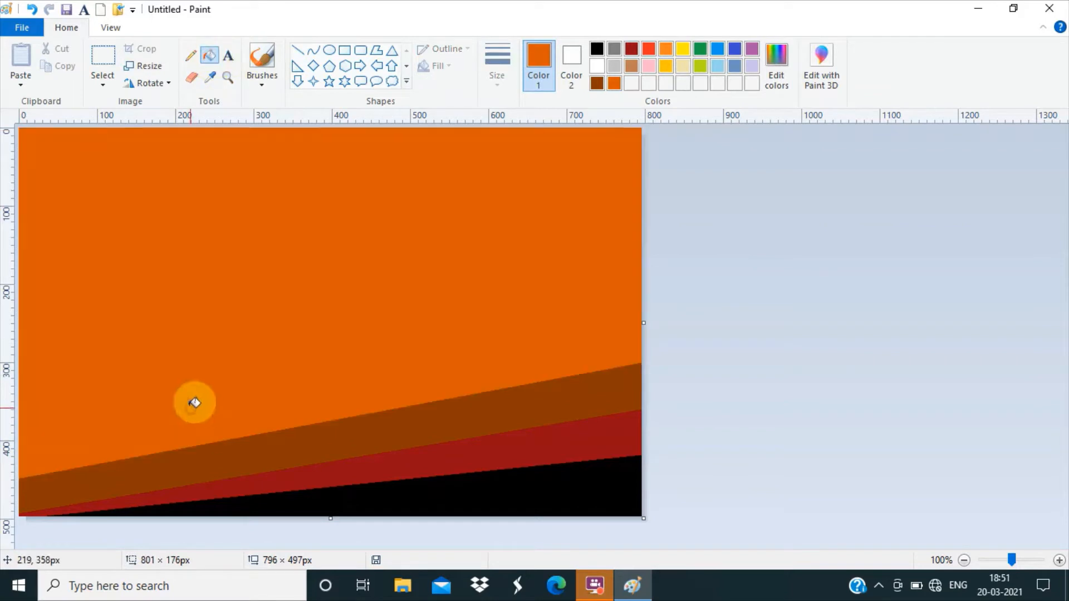
key(ctrl+z)
Close the gap between the orange line and the canvas's left edge, then fill the band beneath it with dark orange
click(190, 56)
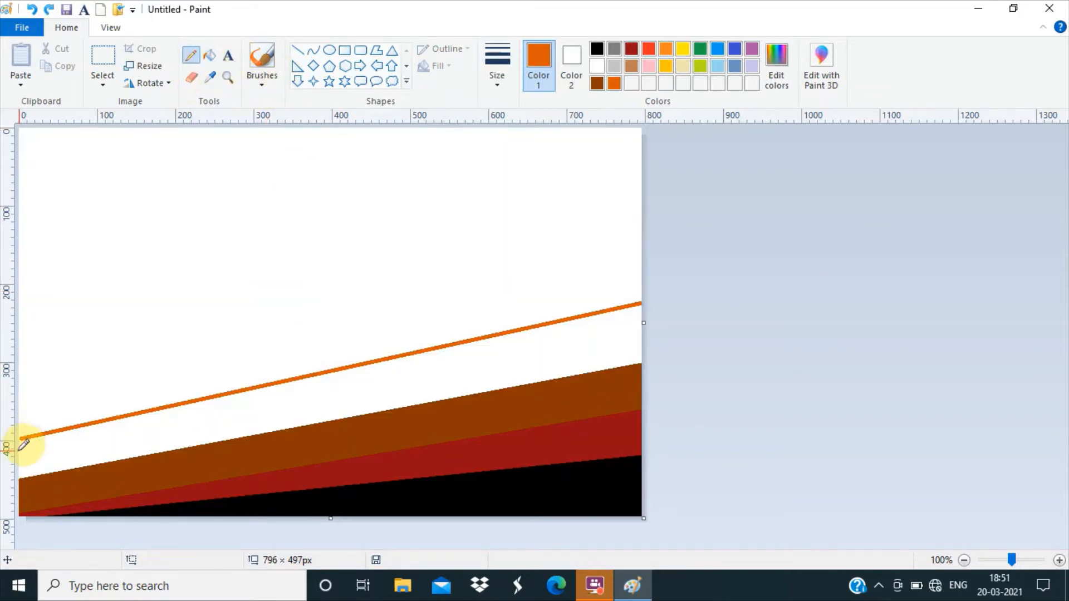
click(298, 51)
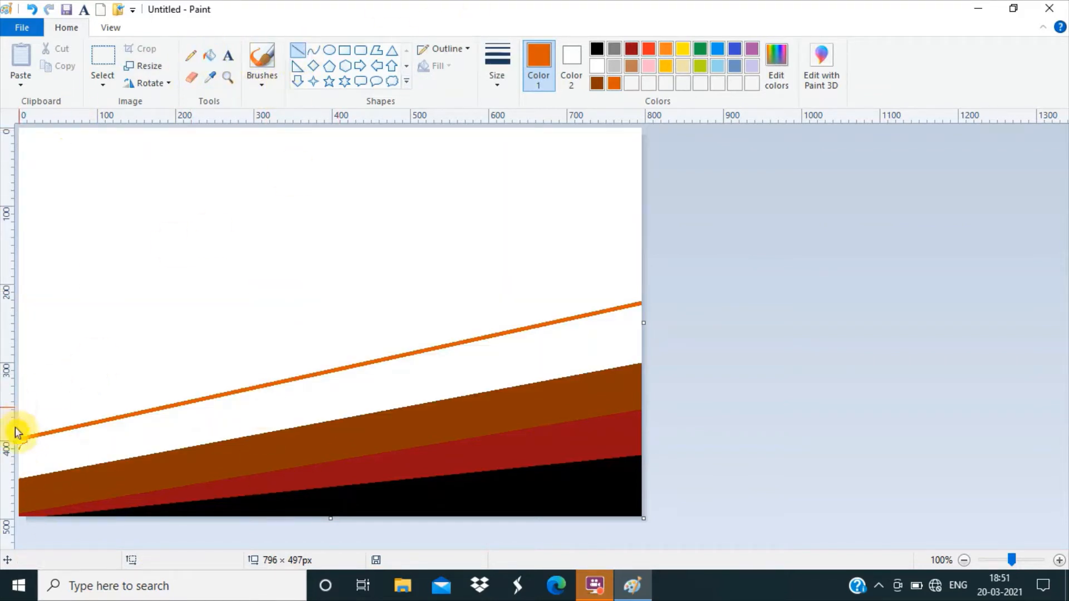
click(210, 55)
click(205, 406)
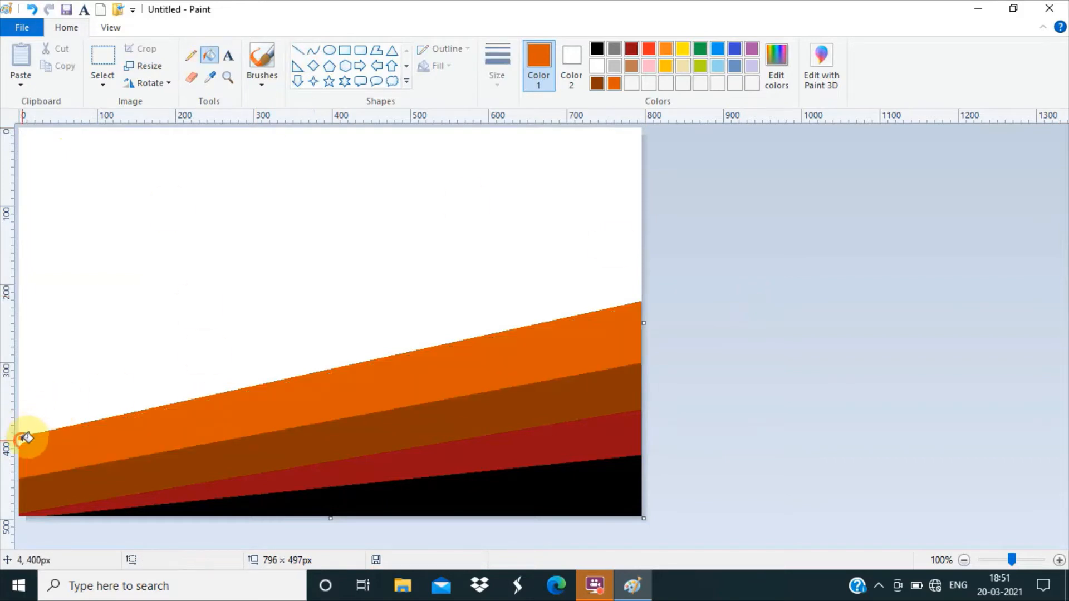
Draw a slanted gold line about 824 × 182 px above the dark orange band and fill the area between with gold
click(301, 56)
click(666, 48)
mouse_move(20, 408)
mouse_down()
mouse_move(176, 342)
mouse_move(643, 267)
mouse_move(2, 403)
mouse_up()
drag(644, 266, 646, 261)
click(666, 66)
click(210, 55)
click(306, 352)
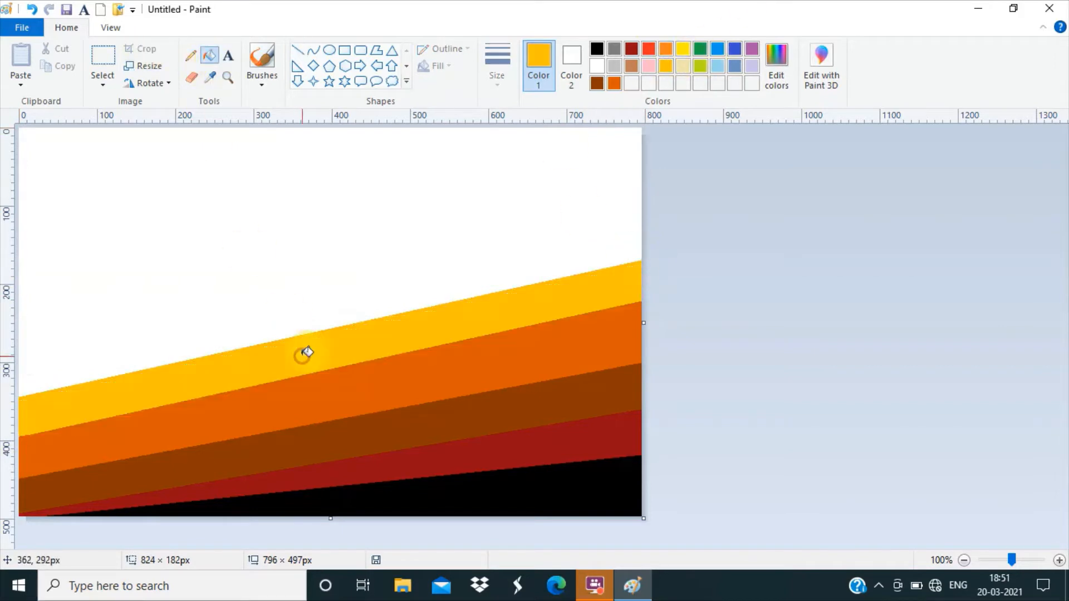
Draw a slanted yellow line about 817 × 180 px above the gold band and fill the area between with yellow
click(684, 49)
click(298, 50)
drag(18, 360, 640, 229)
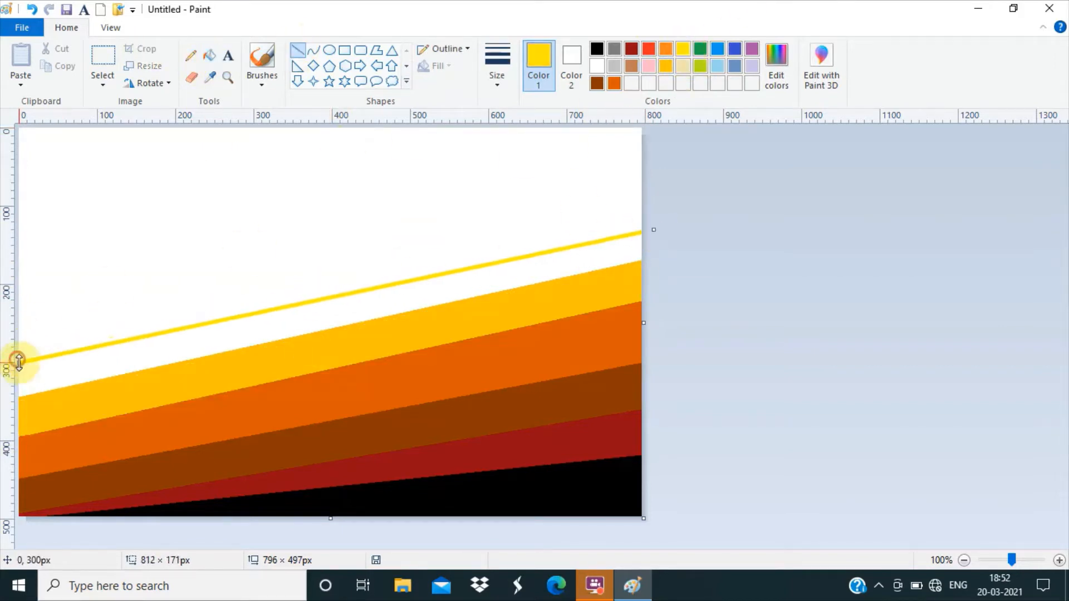
click(209, 55)
click(288, 316)
Draw two parallel yellow lines above the yellow band, leaving a narrow white stripe below them, and fill between the lines with yellow
click(298, 50)
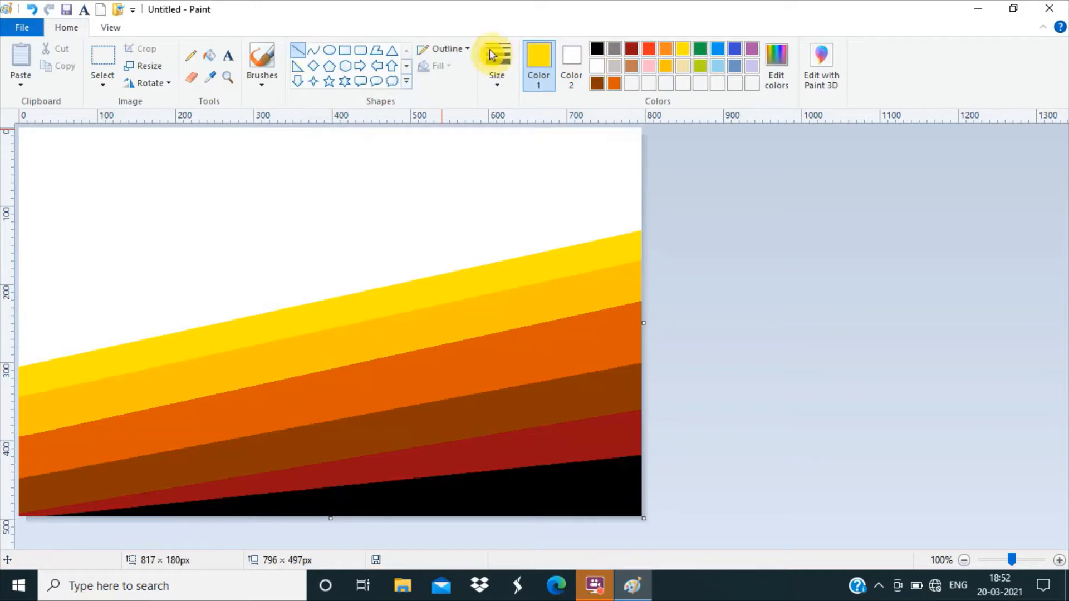
click(666, 66)
drag(17, 341, 648, 199)
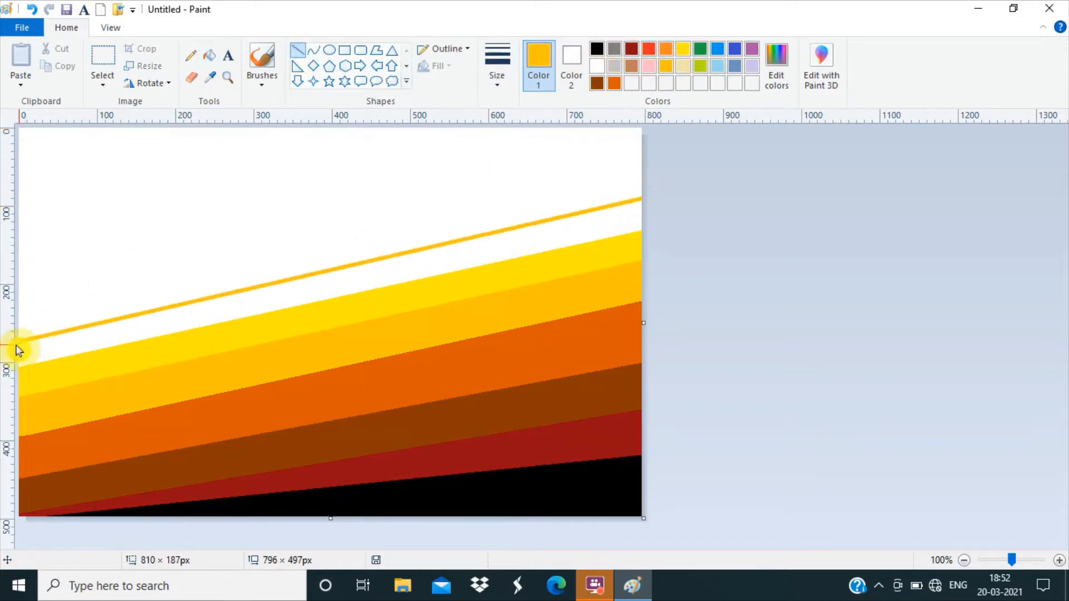
drag(17, 341, 12, 350)
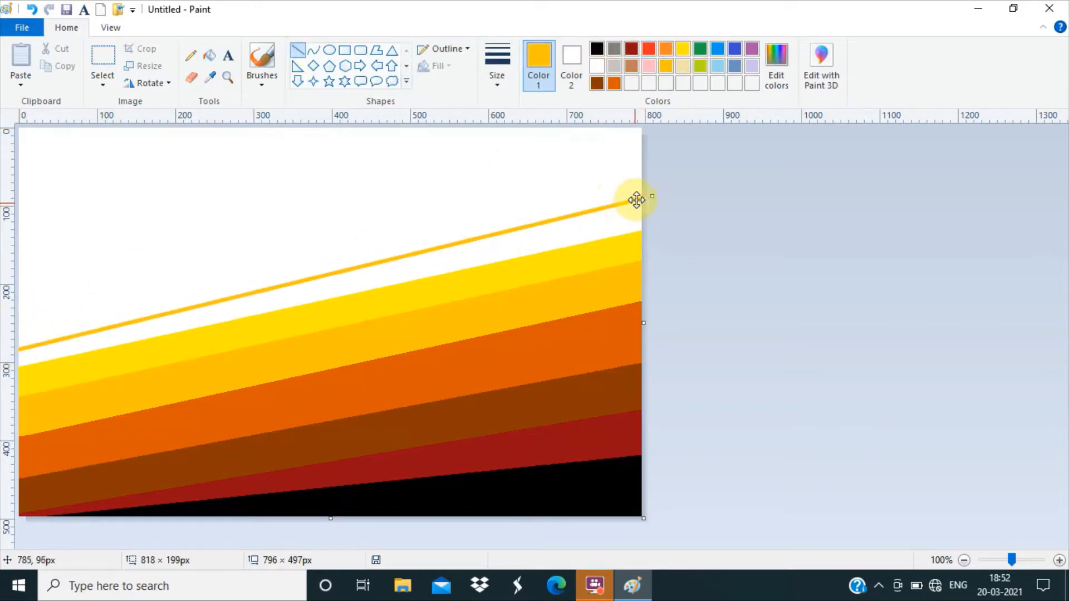
drag(636, 200, 640, 207)
click(682, 49)
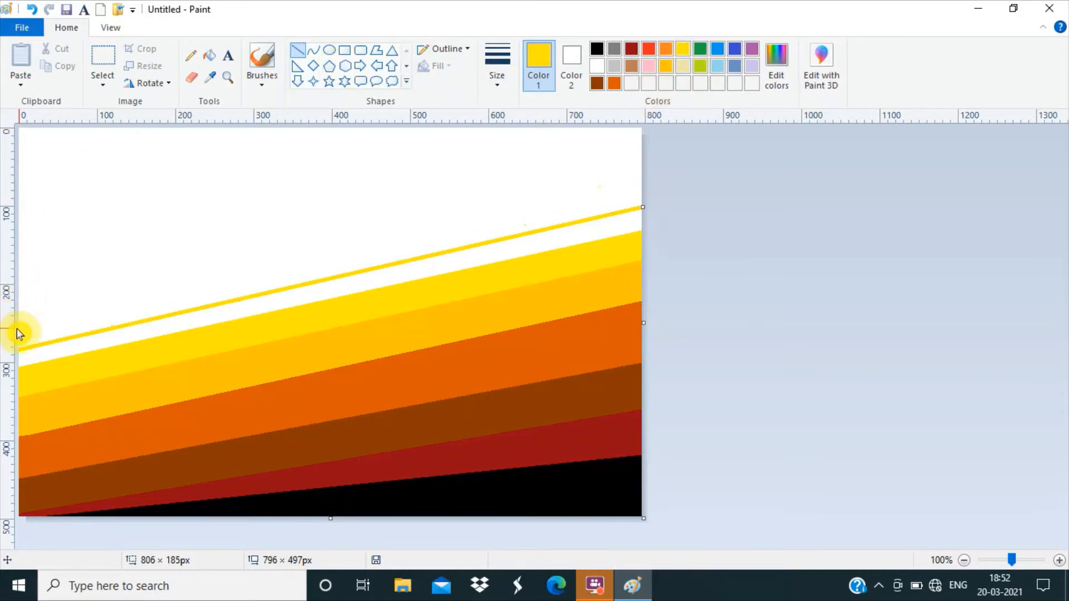
drag(23, 323, 646, 183)
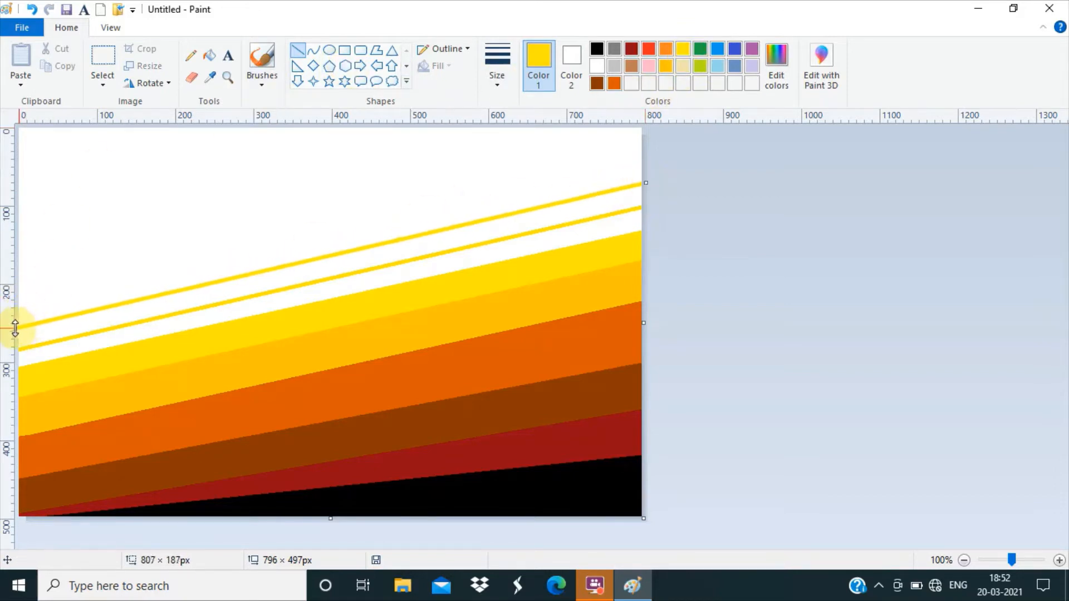
click(161, 305)
Draw a gold line about 807 × 194 px above the upper yellow band and fill the area between with gold
click(666, 65)
click(298, 56)
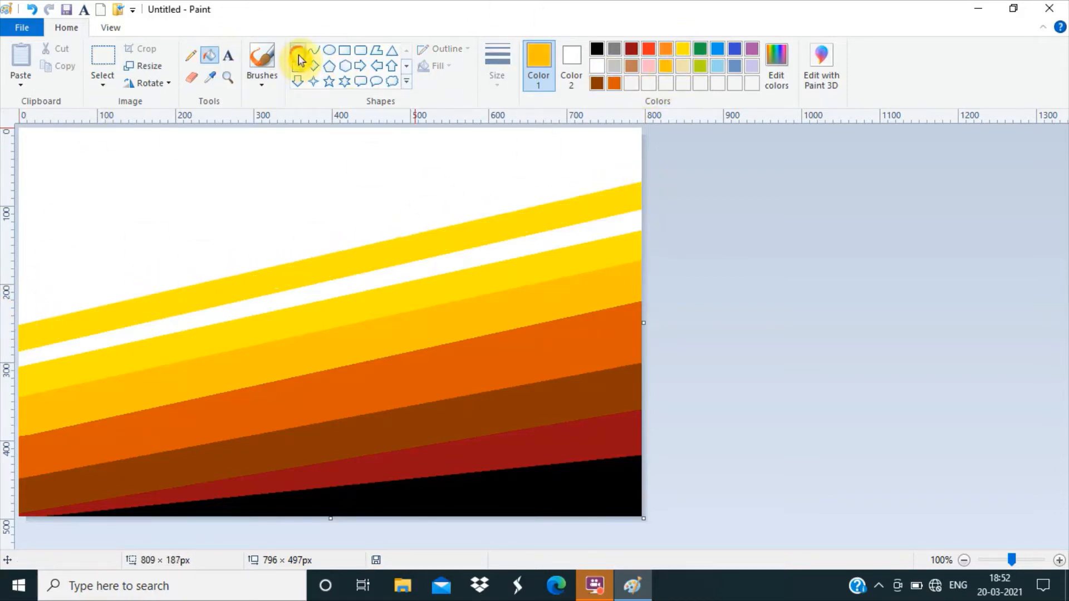
drag(20, 301, 652, 150)
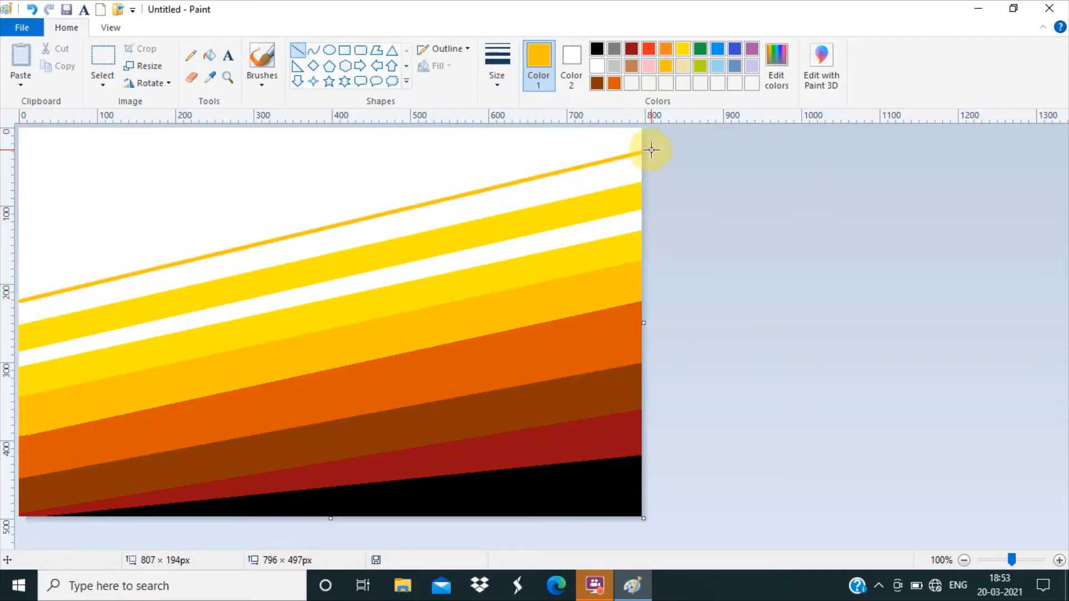
click(115, 265)
click(209, 55)
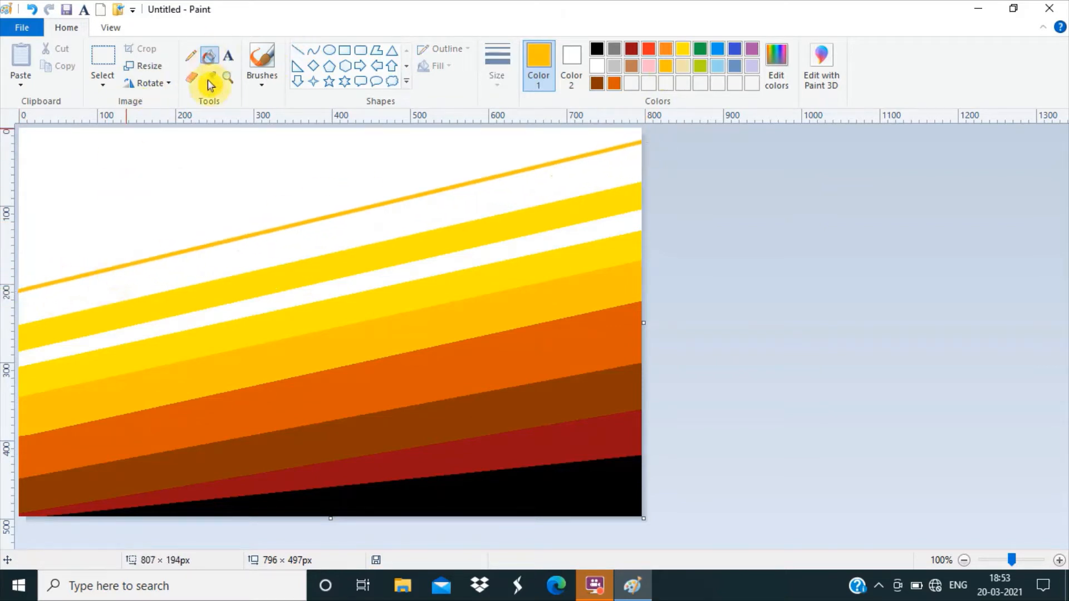
click(267, 251)
Draw an orange line about 731 × 174 px above the upper gold band and fill the area between with orange
click(676, 51)
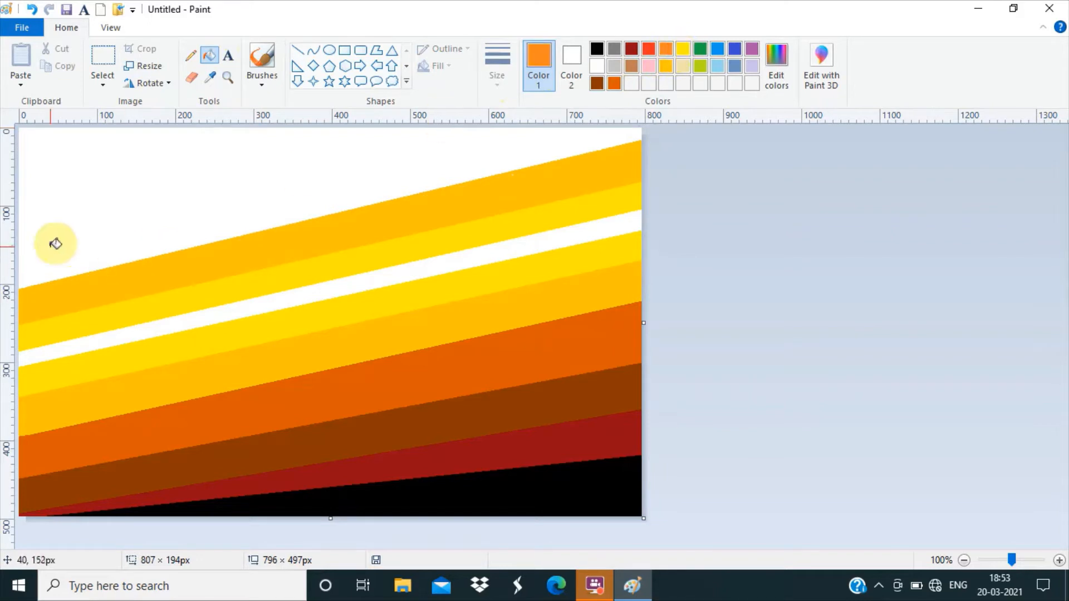
click(298, 51)
mouse_move(21, 260)
mouse_down()
mouse_move(571, 126)
mouse_move(1, 261)
mouse_up()
click(211, 56)
click(267, 216)
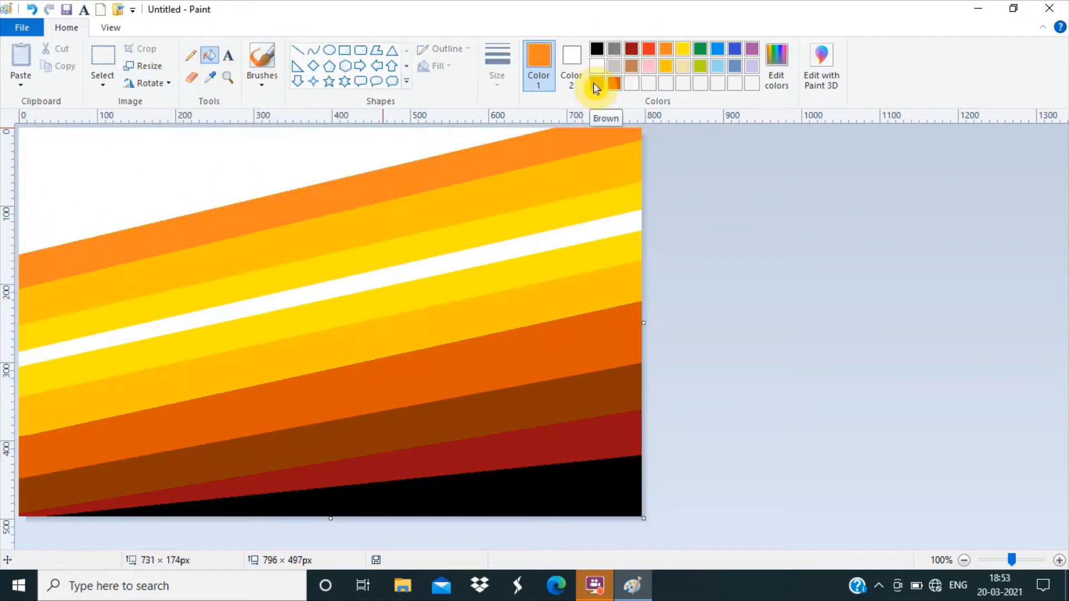
Mix a darker orange, draw a line about 550 × 124 px above the orange band and fill the area between with it
click(777, 83)
click(699, 277)
click(389, 396)
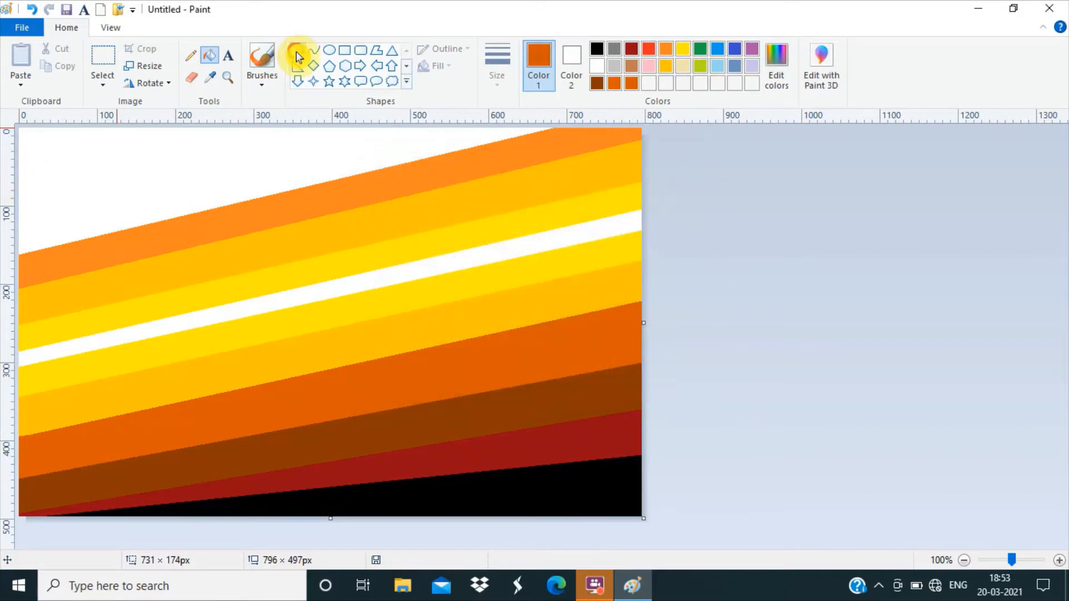
click(297, 53)
mouse_move(38, 200)
mouse_down()
mouse_move(284, 162)
mouse_move(432, 119)
mouse_move(1, 216)
mouse_up()
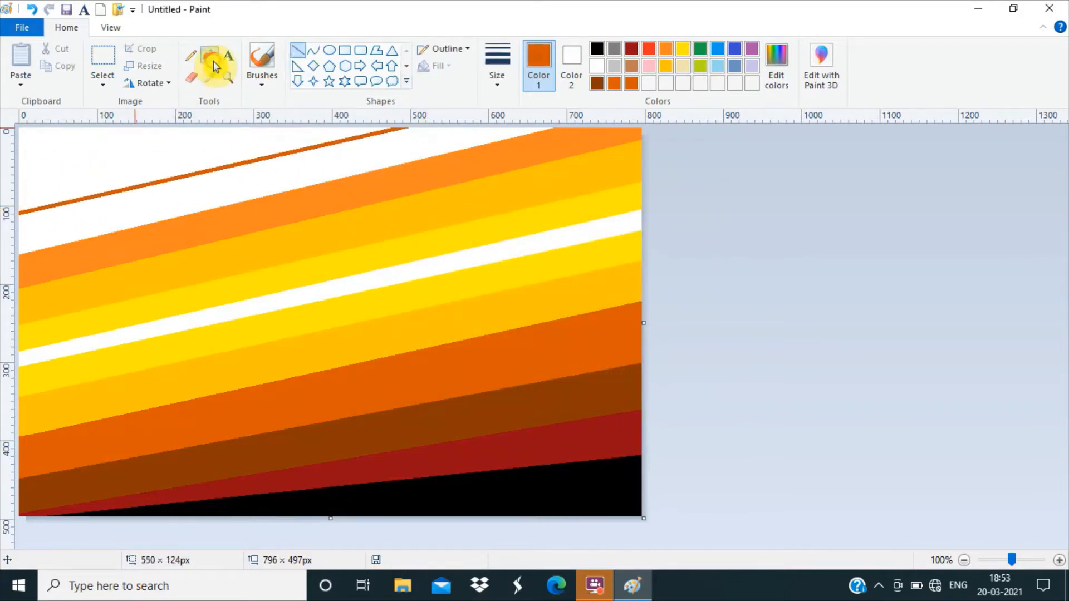
click(225, 186)
Draw a brown line about 272 × 68 px across the canvas's upper-left corner, parallel to the bands
click(597, 83)
click(297, 51)
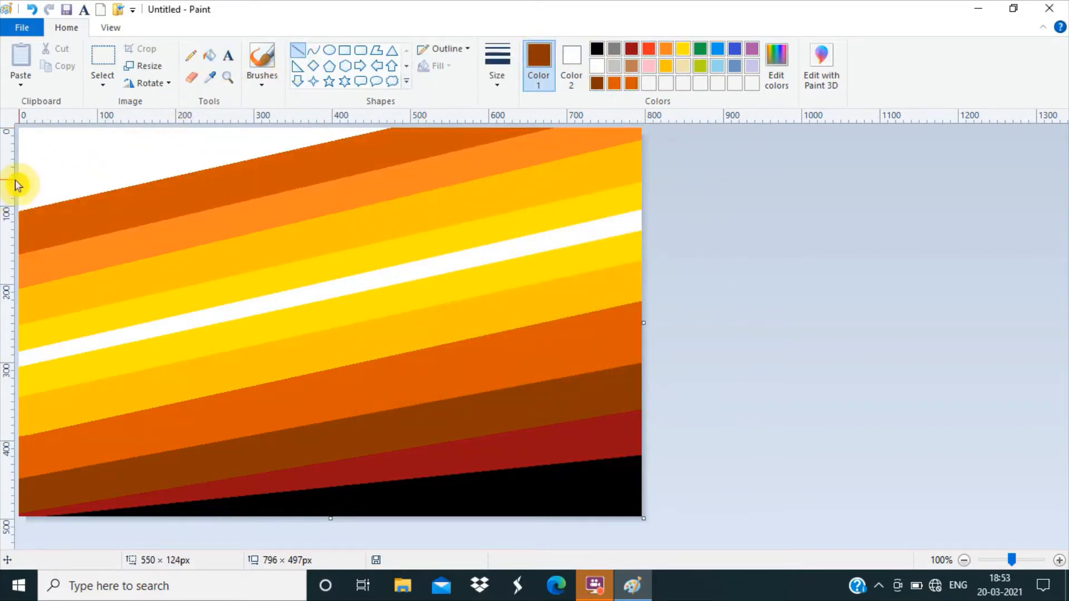
mouse_move(35, 157)
mouse_down()
mouse_move(222, 125)
mouse_move(7, 179)
mouse_up()
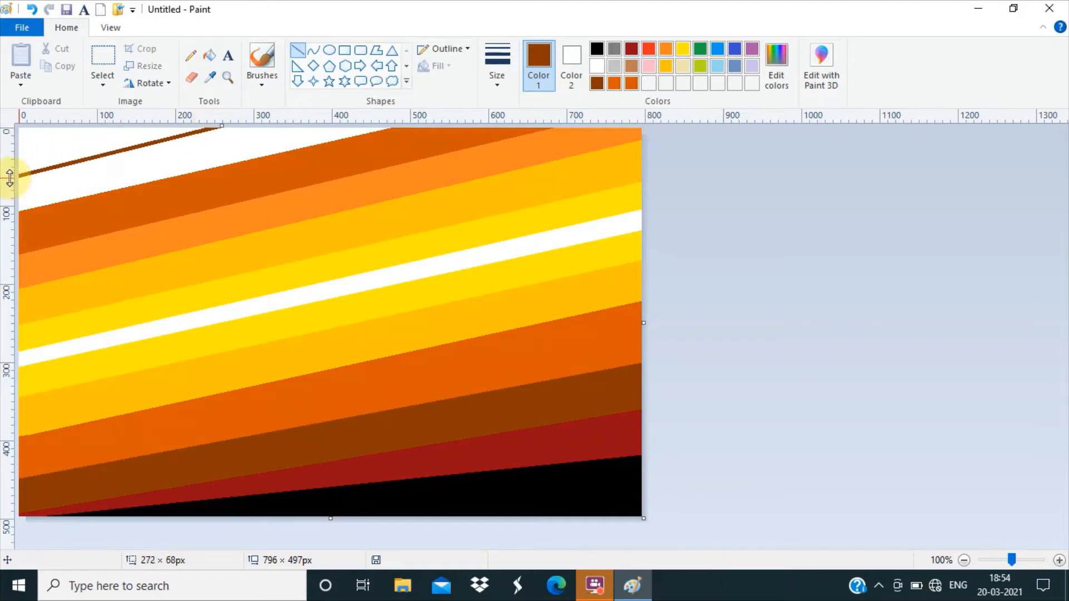
Mix a darker brown, fill the band below the corner line with it, and fill the remaining corner with black
click(210, 55)
click(777, 66)
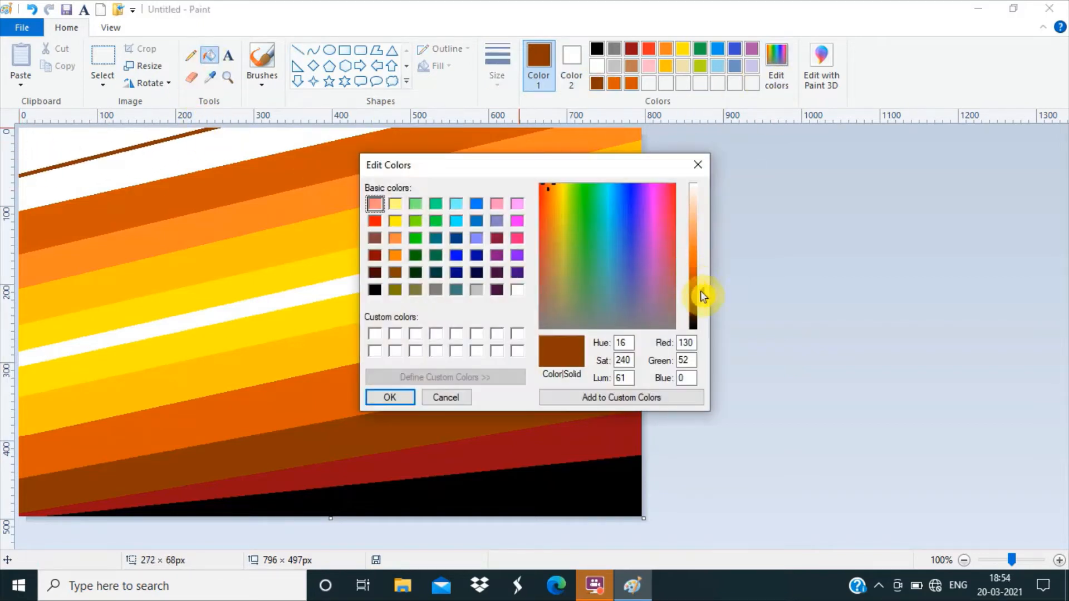
drag(697, 291, 700, 308)
click(390, 397)
click(246, 162)
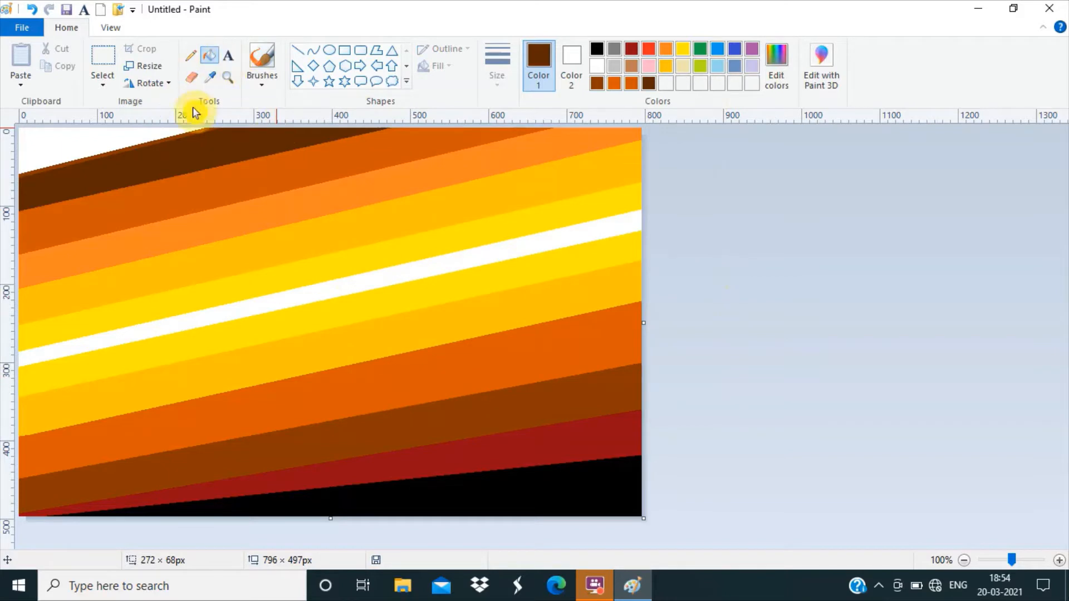
click(597, 49)
click(91, 143)
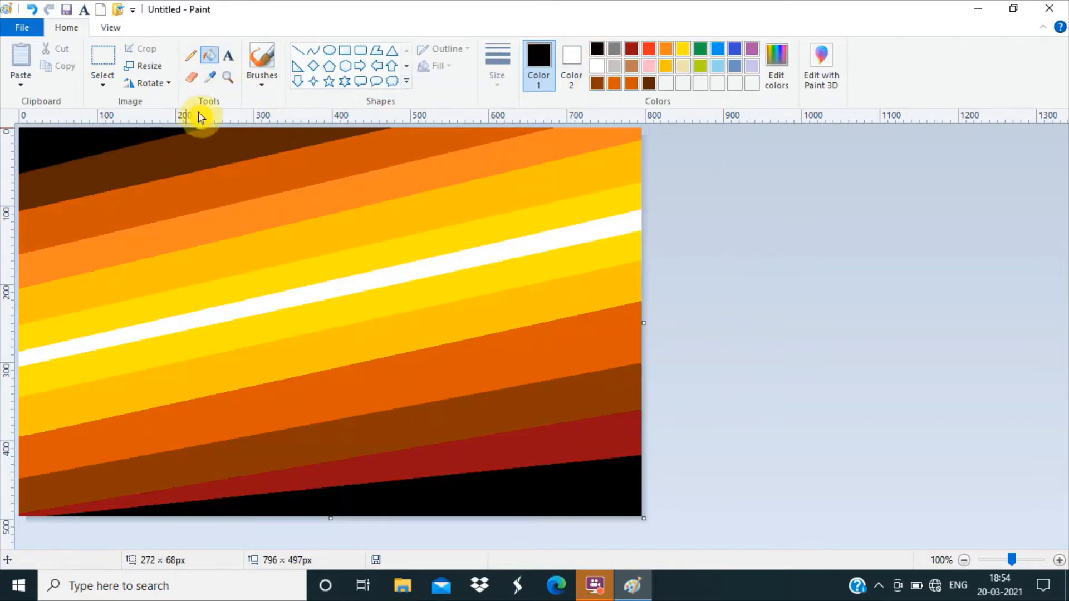
Shrink the image horizontally to 1 percent twice, keeping the vertical size at 100 percent
click(144, 66)
click(197, 148)
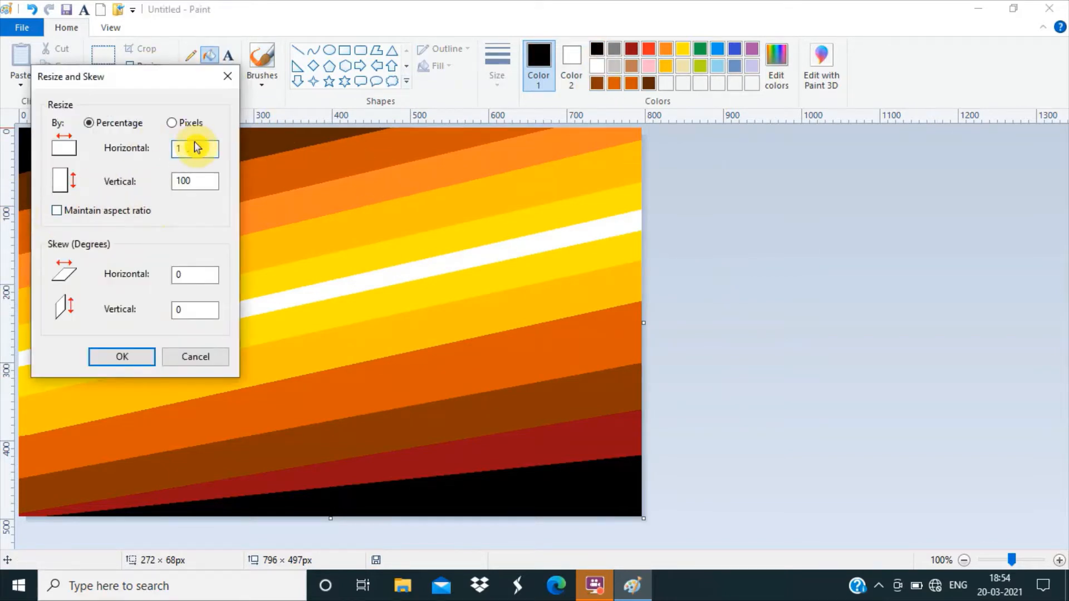
key(Return)
click(144, 65)
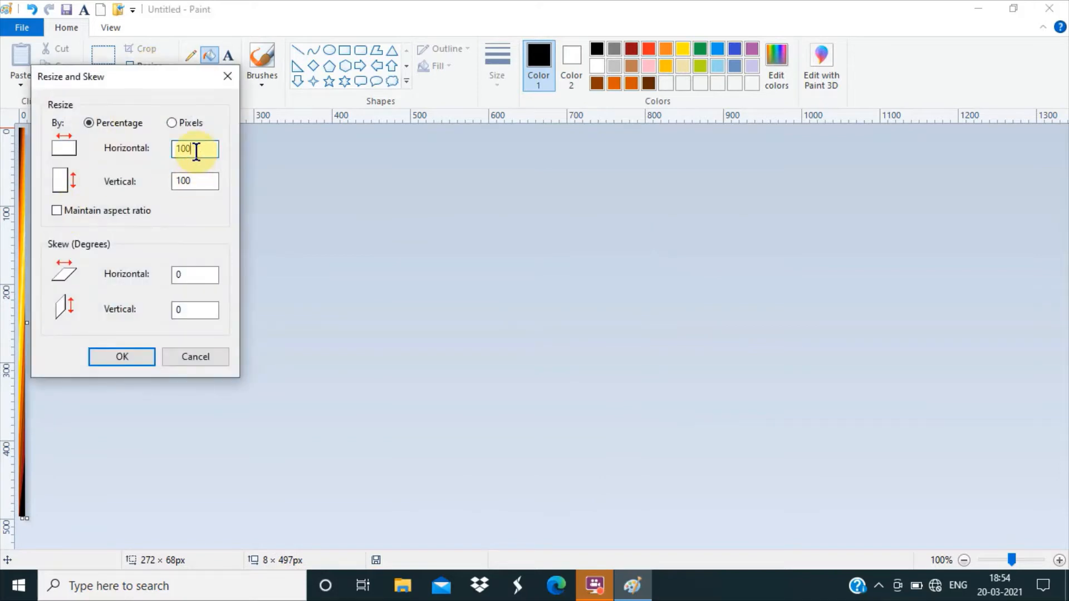
text(1)
click(135, 361)
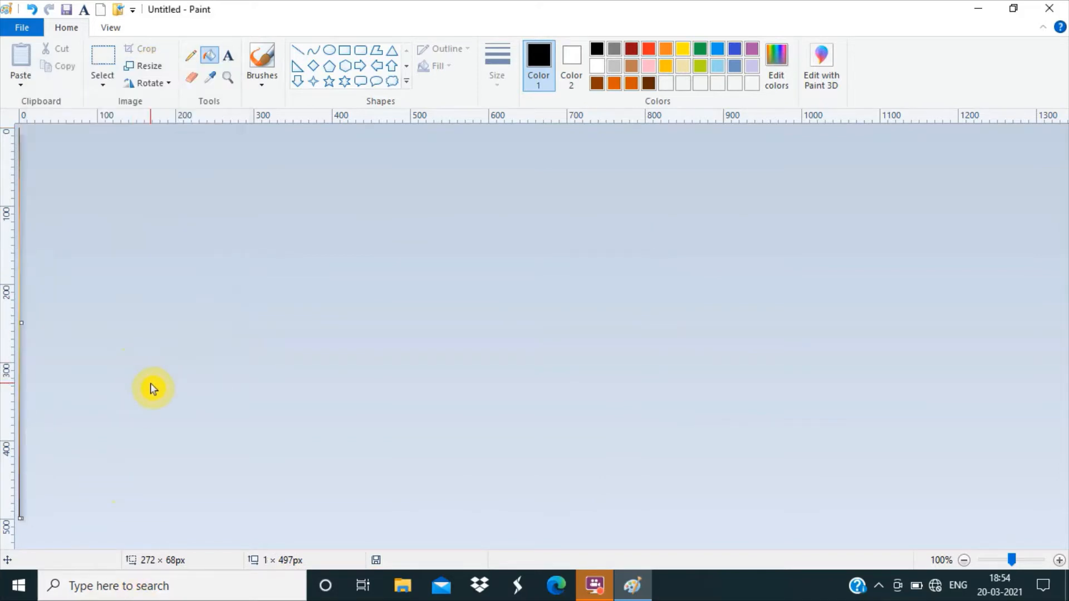
Stretch the image horizontally to 500 percent without maintaining the aspect ratio
click(147, 65)
click(59, 210)
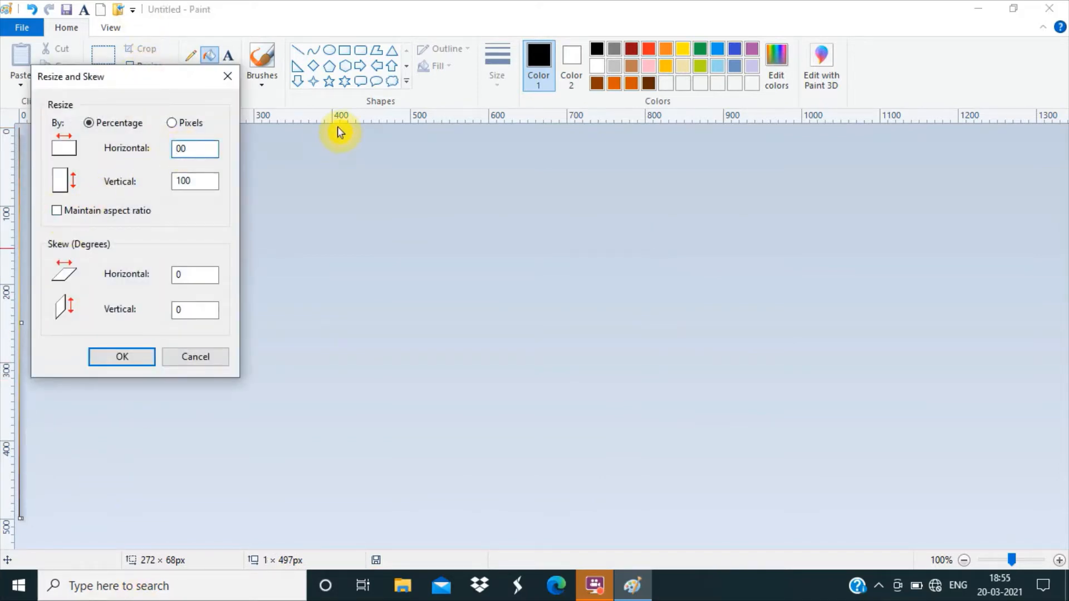
text(5)
click(122, 356)
Stretch the image horizontally to 500 percent twice more, keeping the vertical size at 100 percent
click(146, 66)
click(57, 211)
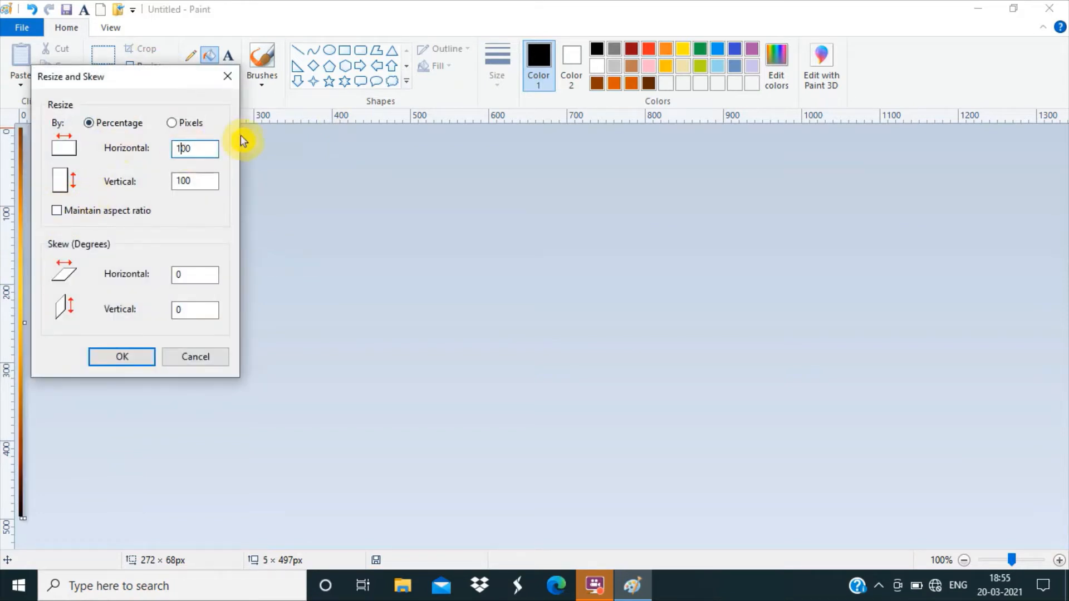
key(BackSpace)
text(5)
click(122, 357)
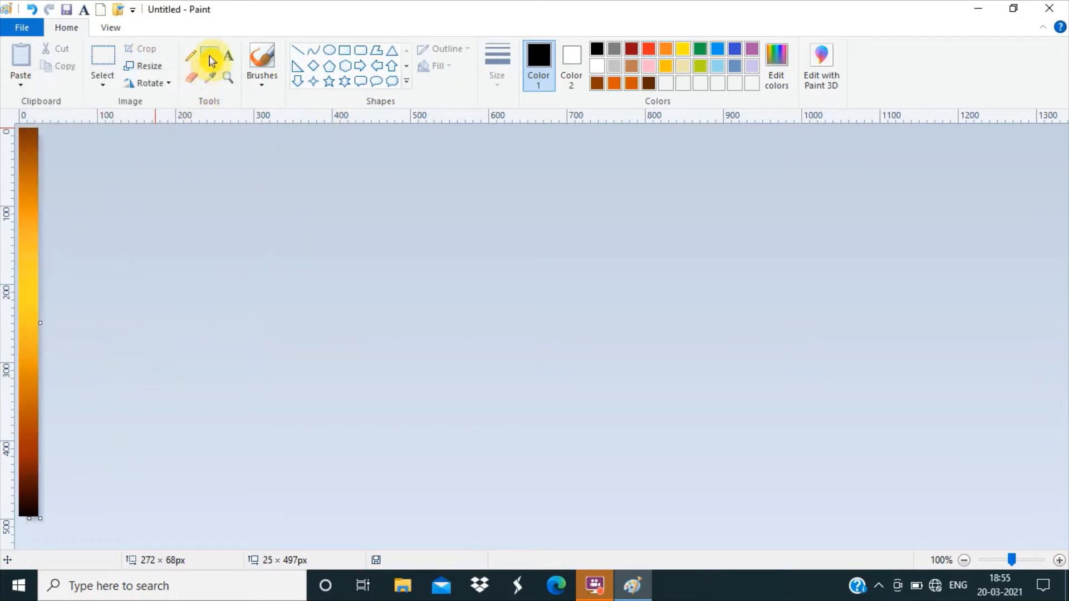
click(146, 66)
click(57, 210)
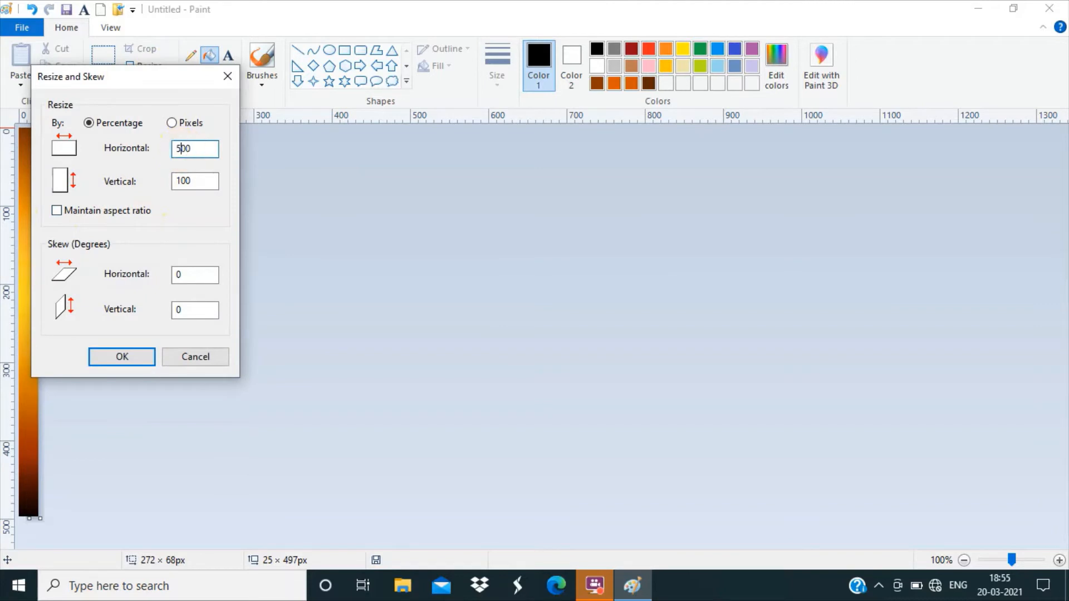
key(Return)
Stretch the image horizontally to 500 percent once more, and widen it further to 1125 px without changing its height
click(146, 65)
click(57, 210)
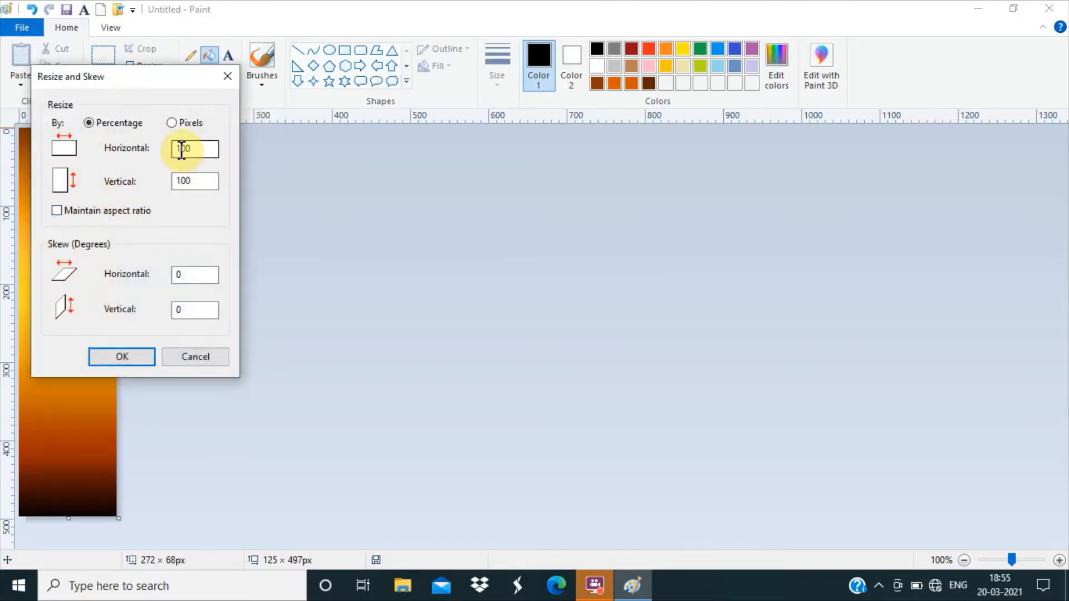
text(500)
key(Return)
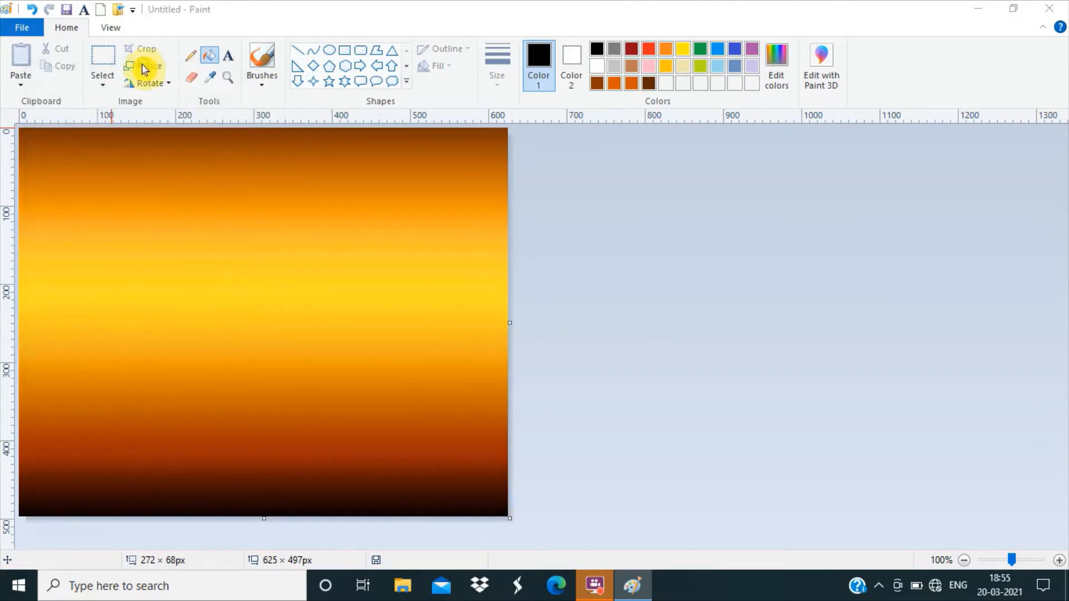
click(143, 65)
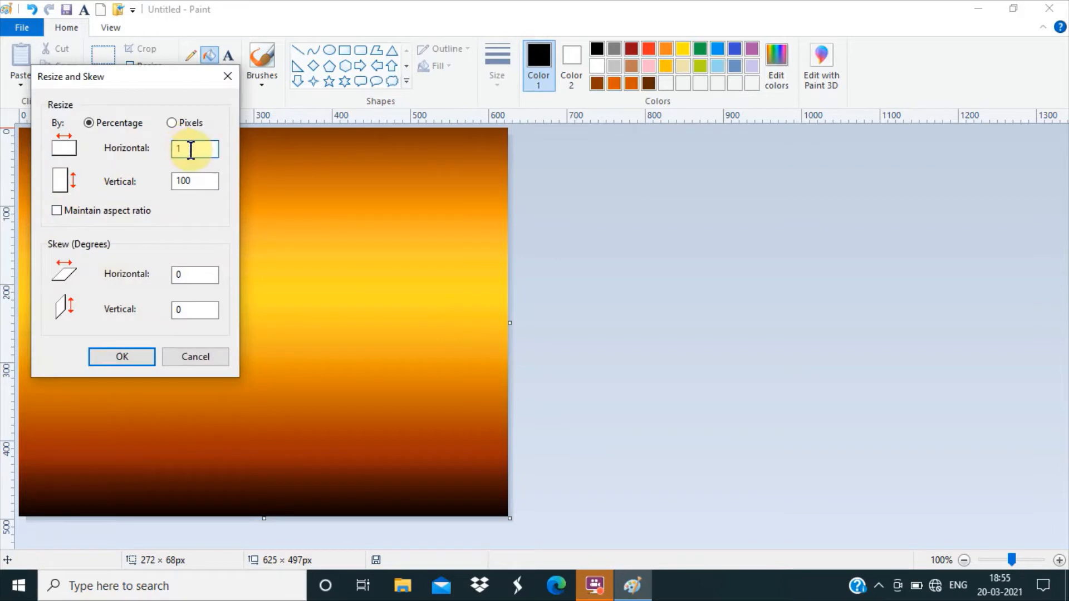
click(114, 357)
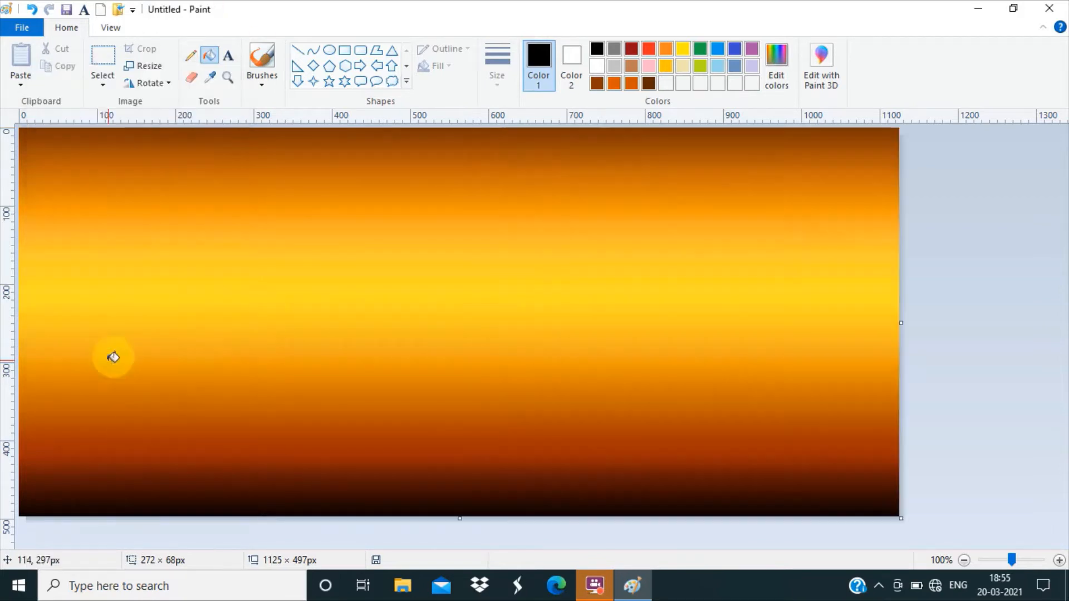
Crop the gradient's width to 769 px and extend the canvas beside it with white space to 1329 px wide
drag(901, 322, 621, 399)
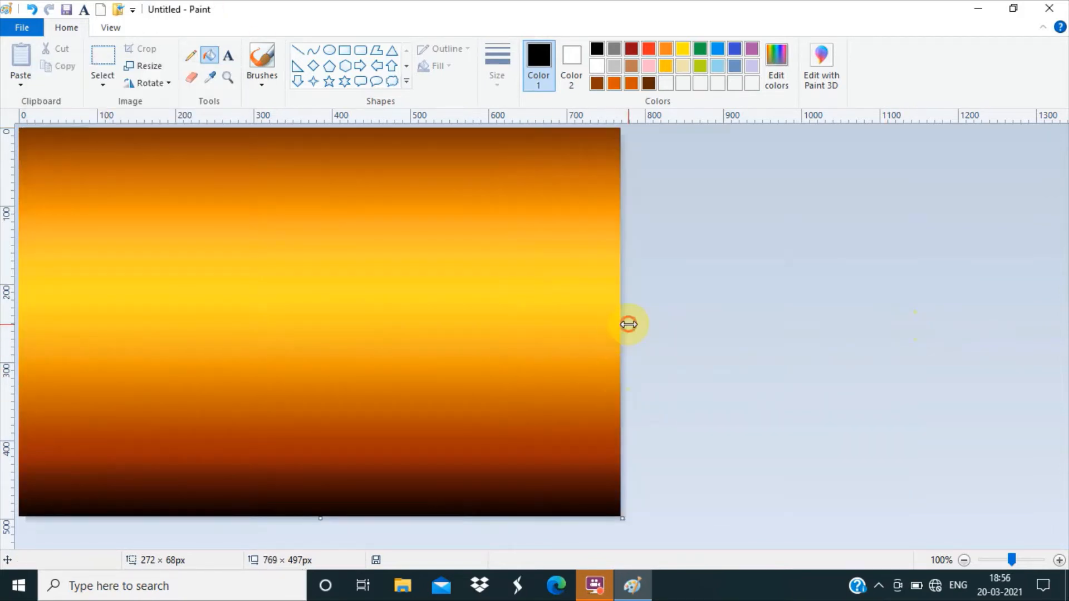
drag(622, 322, 1059, 313)
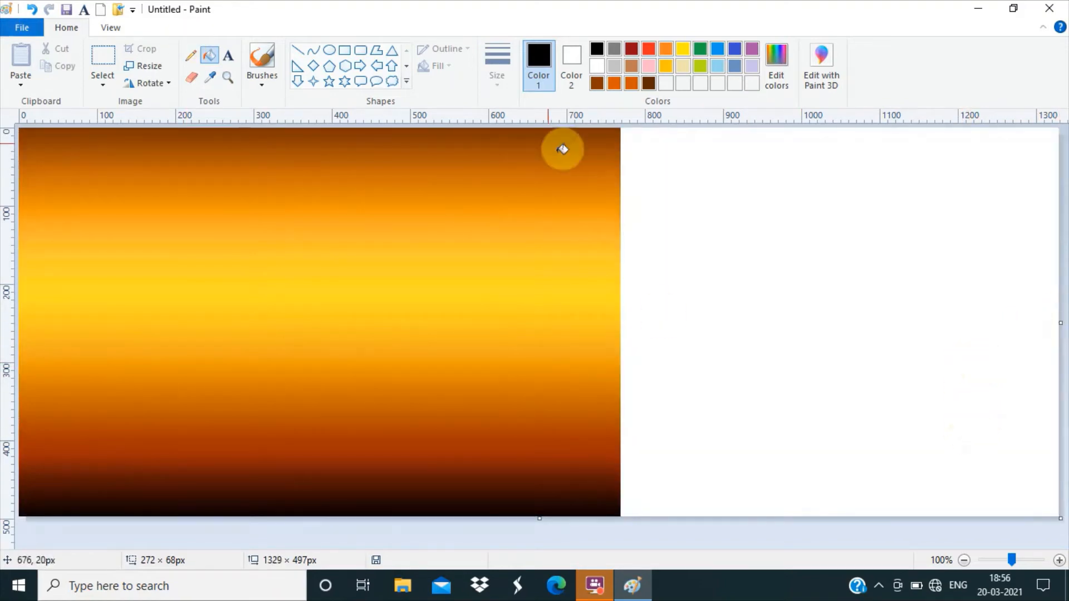
In the white area, draw the back of a horse's neck as a curve about 63 × 104 px and add the back line
click(313, 50)
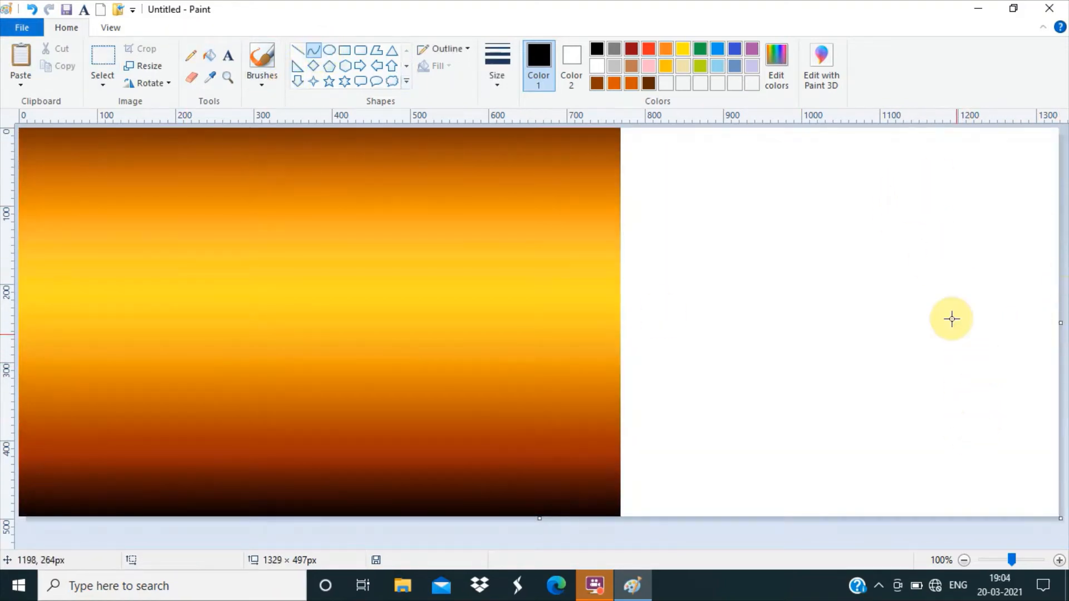
drag(952, 183, 911, 187)
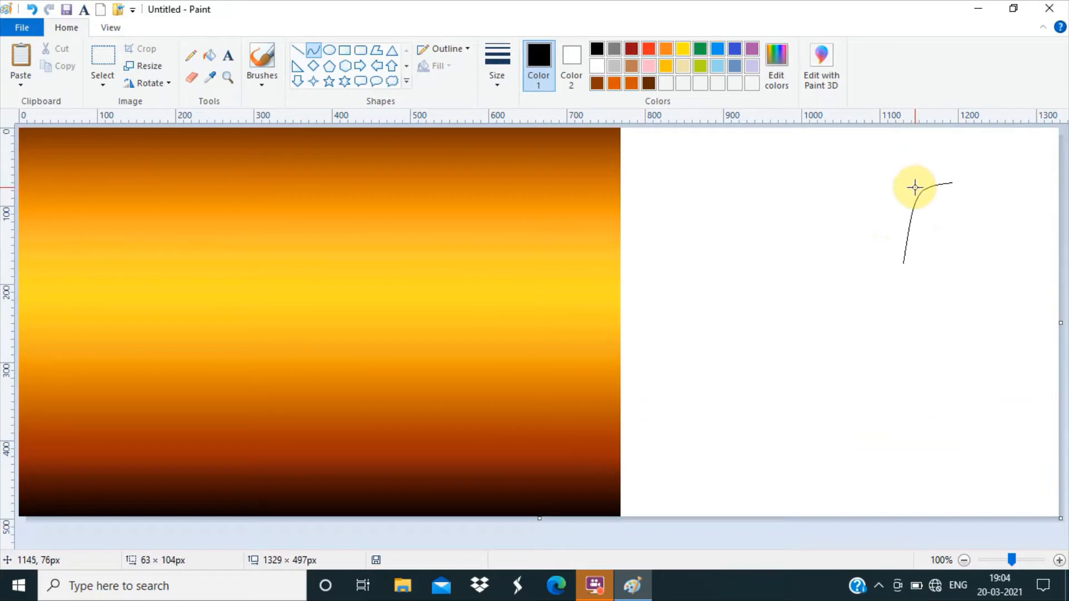
mouse_move(905, 239)
mouse_down()
mouse_move(900, 261)
mouse_move(812, 265)
mouse_move(847, 282)
mouse_move(862, 275)
mouse_move(740, 293)
mouse_move(734, 308)
mouse_up()
click(895, 537)
Erase the stray line ends and draw a curve rounding the horse's back down into the rump
click(191, 78)
click(313, 51)
mouse_move(852, 277)
mouse_down()
mouse_move(850, 298)
mouse_move(783, 303)
mouse_move(747, 279)
mouse_move(732, 316)
mouse_move(745, 356)
mouse_move(775, 385)
mouse_move(747, 396)
mouse_move(764, 363)
mouse_move(736, 421)
mouse_up()
click(726, 319)
click(725, 342)
click(711, 532)
Clean up the rump's lower end and draw curves for the rear of the hind thigh and the hock
click(191, 78)
click(313, 50)
click(748, 394)
click(757, 527)
drag(734, 409, 732, 402)
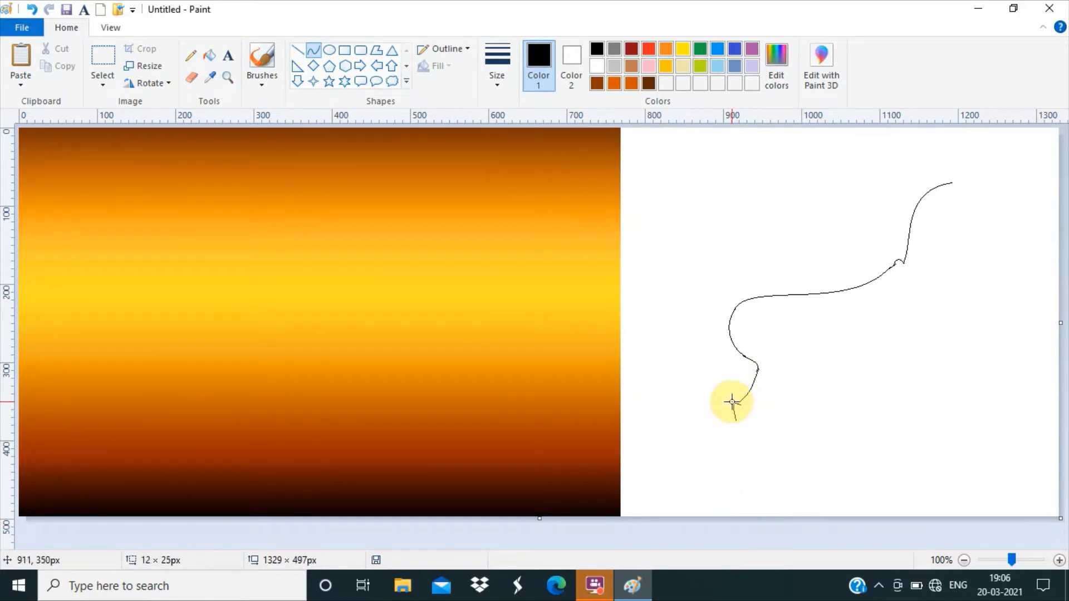
click(783, 532)
Erase the stray end below the hock and draw the lower hind leg's rear edge as a curve about 45 × 65 px
click(191, 78)
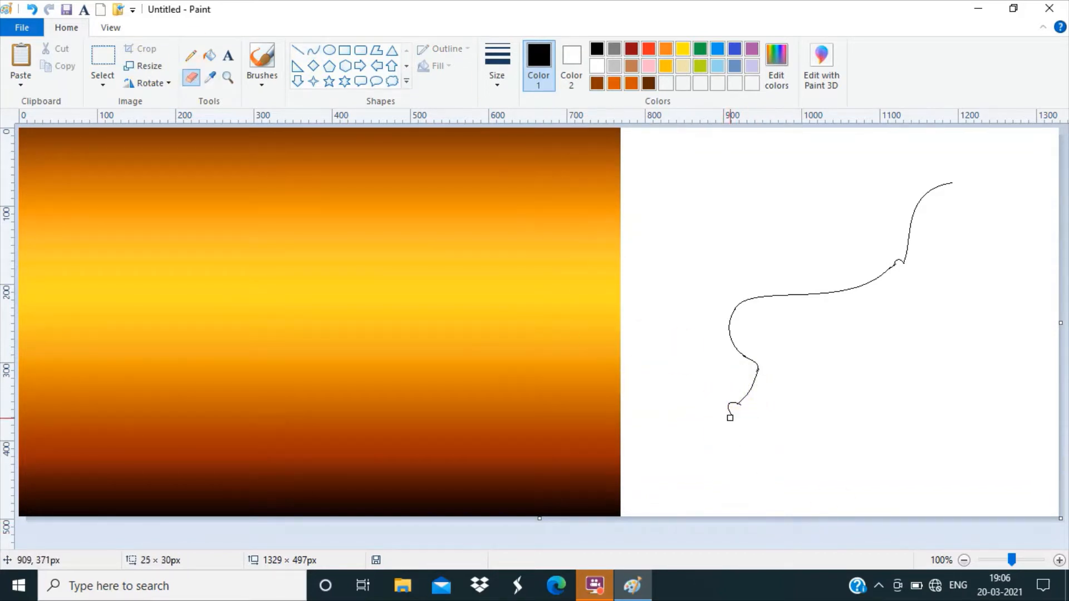
click(315, 55)
drag(730, 411, 767, 463)
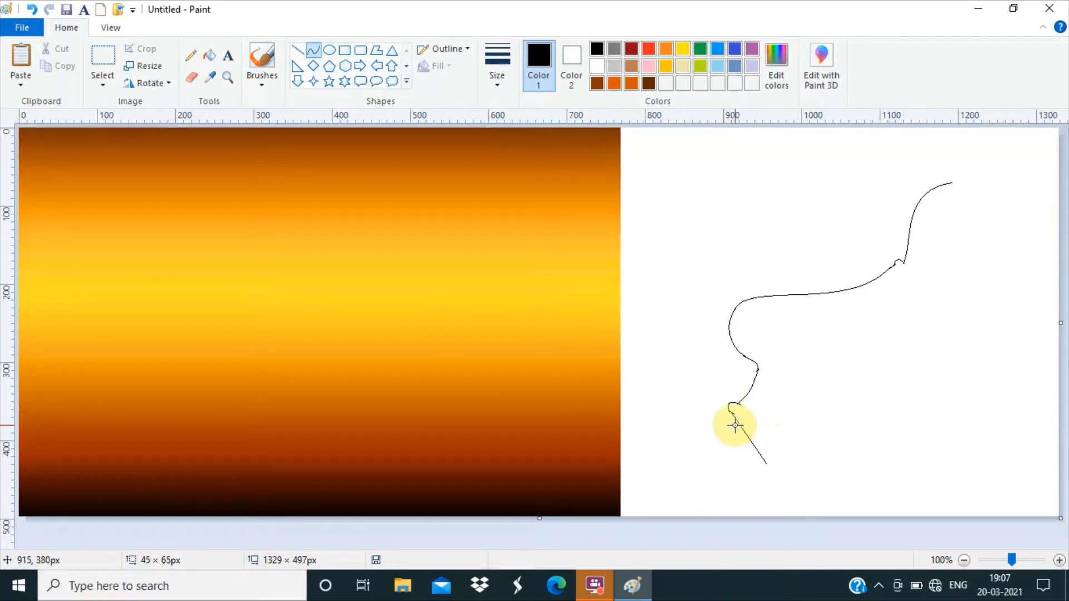
double_click(755, 434)
Draw curves for the front edge of the hind thigh and lower leg, closing the foot with a line about 21 × 6 px
mouse_move(793, 357)
mouse_down()
mouse_move(803, 377)
mouse_move(761, 406)
mouse_move(811, 368)
mouse_up()
click(788, 387)
click(765, 466)
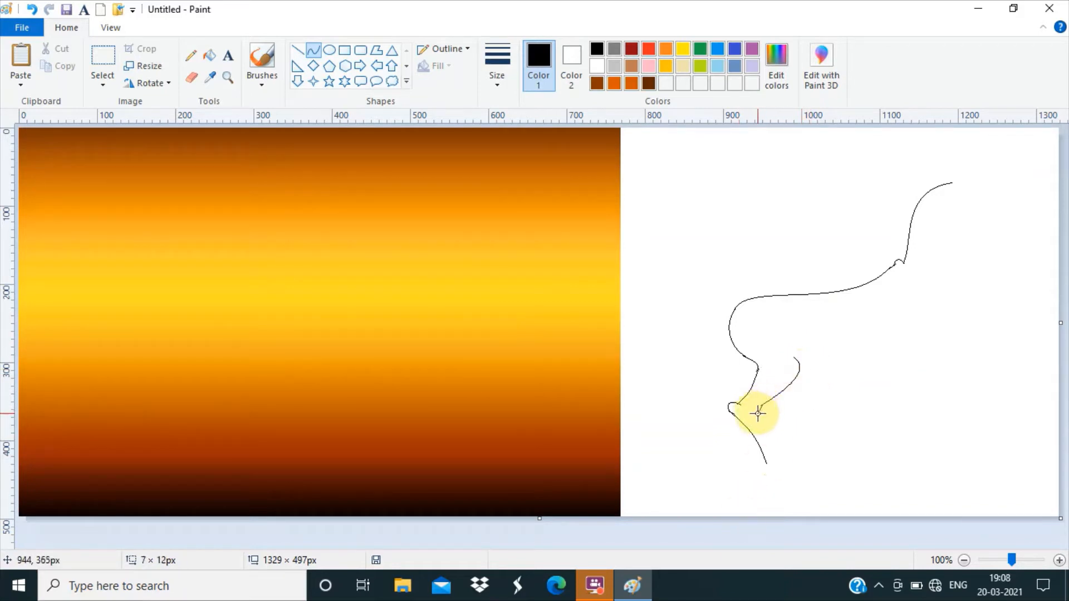
click(751, 412)
click(750, 509)
click(190, 81)
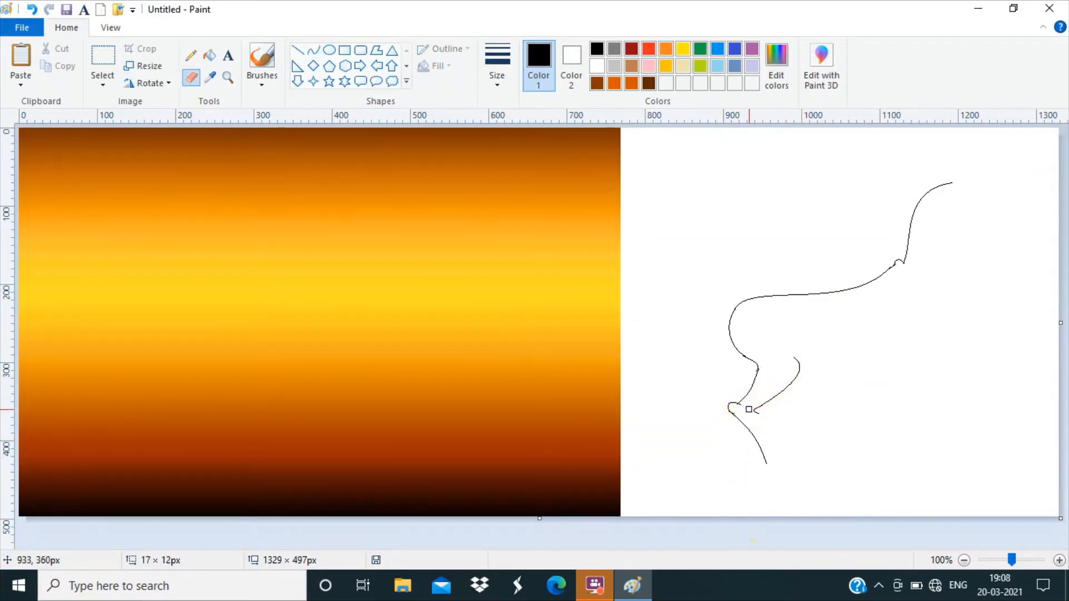
click(314, 50)
drag(755, 411, 784, 469)
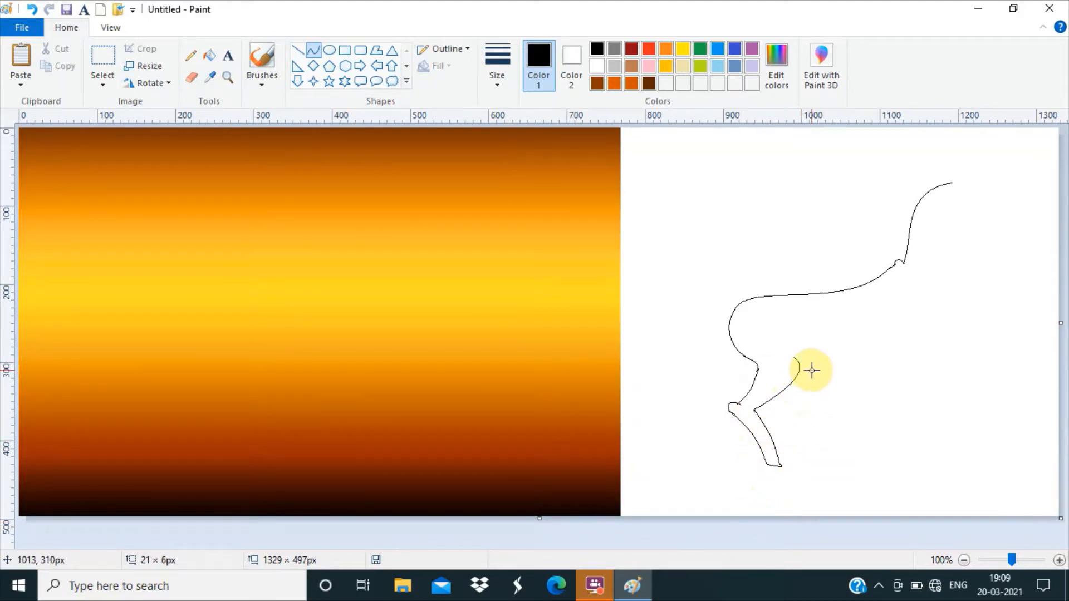
Draw the horse's belly as a gentle curve running forward from the hind thigh, undoing the misplaced attempt and erasing the excess
drag(799, 362, 881, 370)
mouse_move(809, 363)
mouse_down()
mouse_move(862, 370)
mouse_move(841, 373)
mouse_move(883, 359)
mouse_move(879, 379)
mouse_move(911, 354)
mouse_up()
key(ctrl+z)
click(812, 356)
drag(891, 359, 885, 361)
click(845, 530)
click(196, 80)
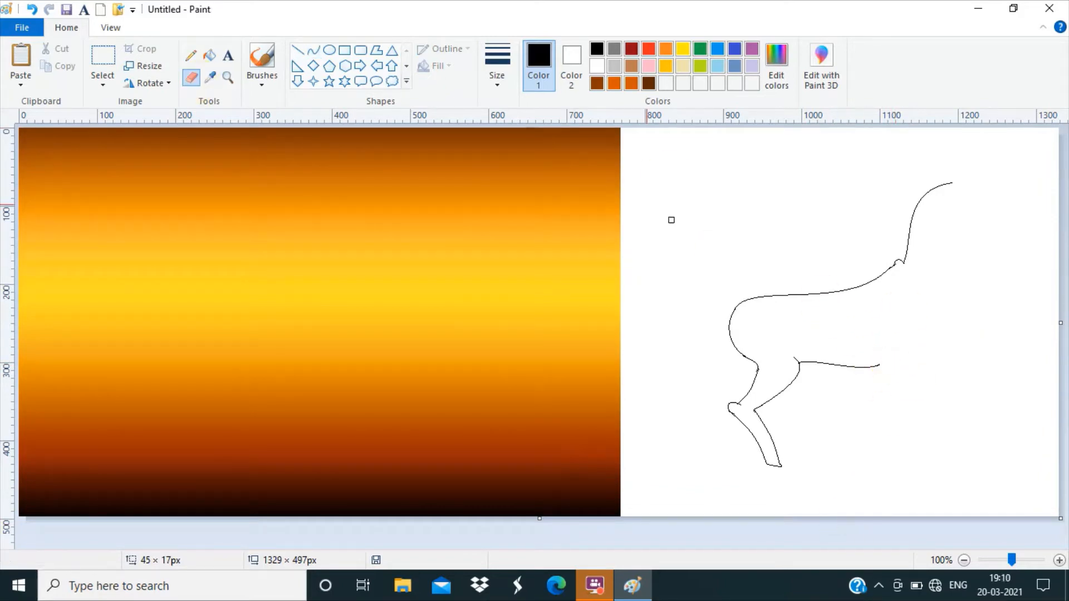
Extend the top of the neck with an arched curve toward the head and start the throat line below it
click(314, 50)
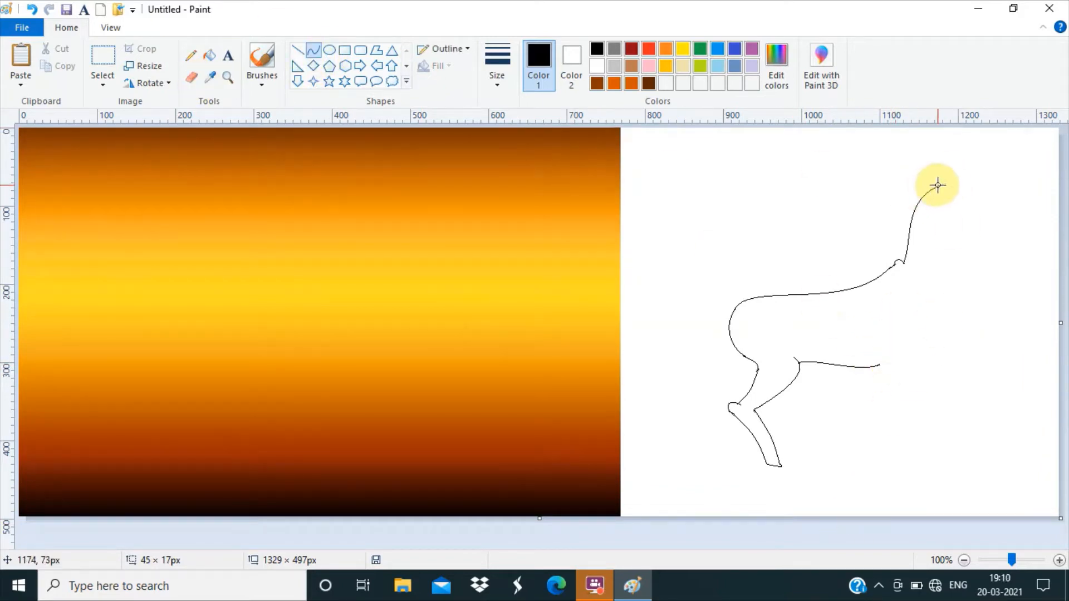
drag(947, 184, 988, 201)
mouse_move(968, 193)
mouse_down()
mouse_move(959, 182)
mouse_move(964, 198)
mouse_move(1003, 219)
mouse_move(1006, 240)
mouse_move(995, 212)
mouse_move(952, 295)
mouse_up()
click(957, 544)
Draw curves for the horse's throat and rounded chest, ending just above where the front legs begin
click(998, 236)
right_click(986, 223)
click(950, 235)
mouse_move(956, 248)
mouse_down()
mouse_move(945, 350)
mouse_move(962, 322)
mouse_move(957, 346)
mouse_move(935, 337)
mouse_move(956, 298)
mouse_move(949, 259)
mouse_move(960, 327)
mouse_up()
click(931, 522)
Clean up the stray ends of the chest curve and fill the narrow gap between the throat lines with black
click(191, 77)
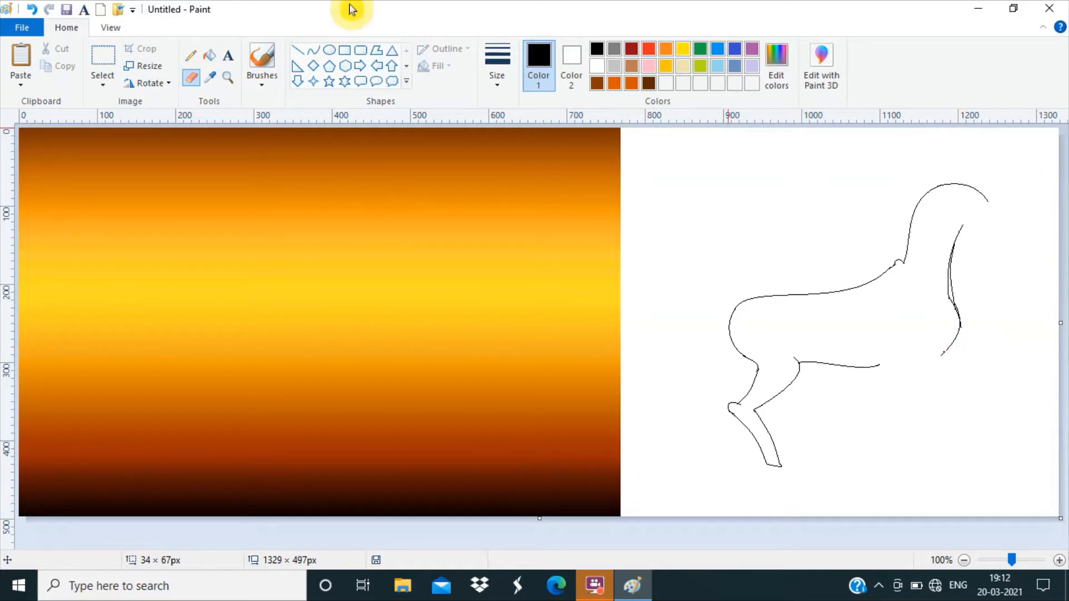
click(209, 55)
click(951, 289)
Draw curves for the front leg's outer edge from the chest down to the hoof, erasing the stray end at the knee
click(313, 51)
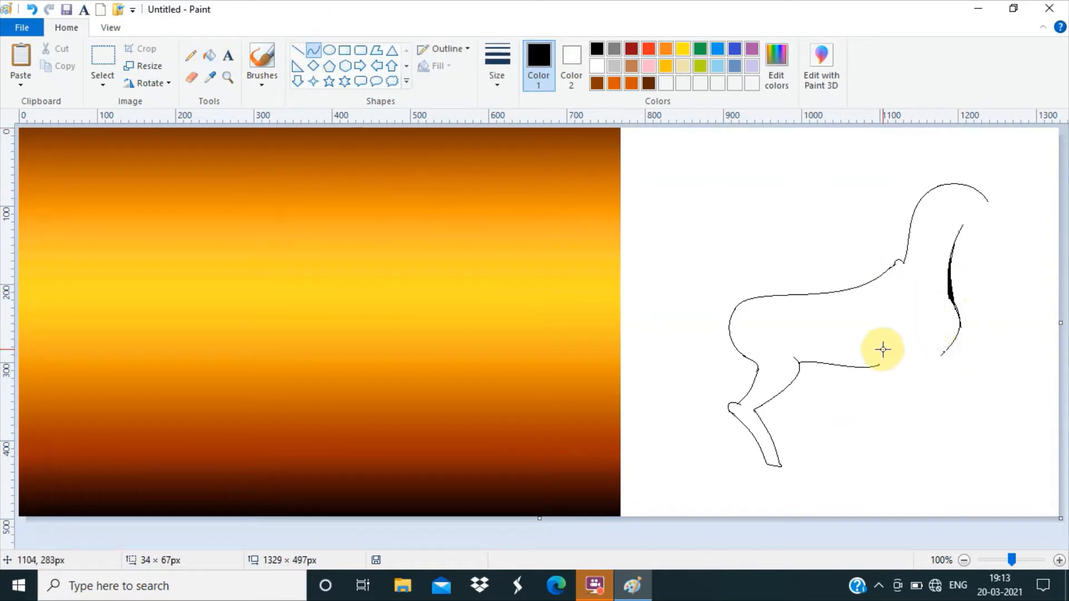
drag(928, 351, 951, 402)
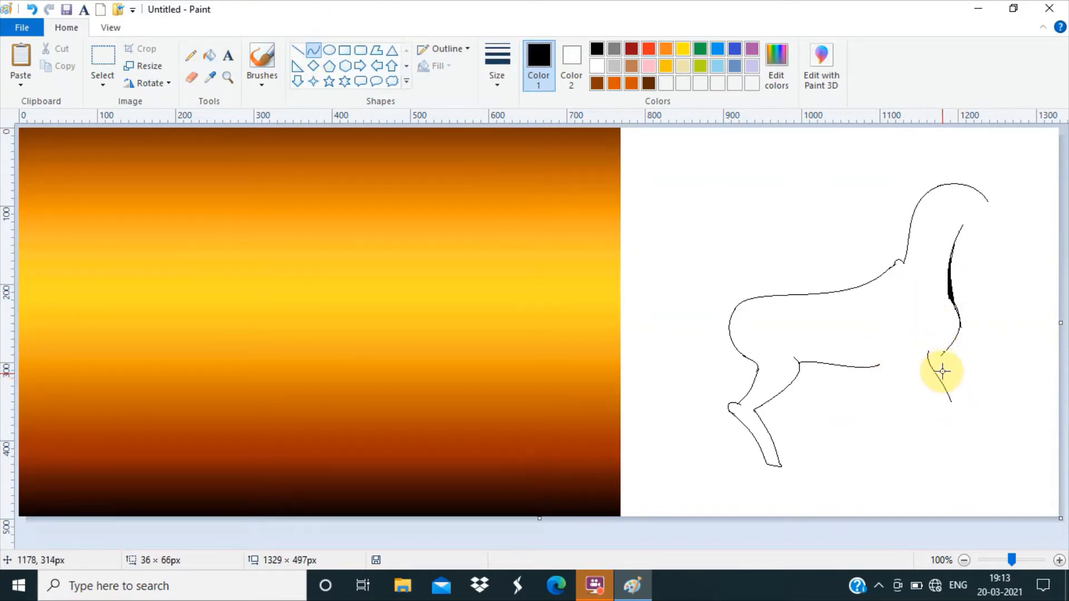
click(191, 77)
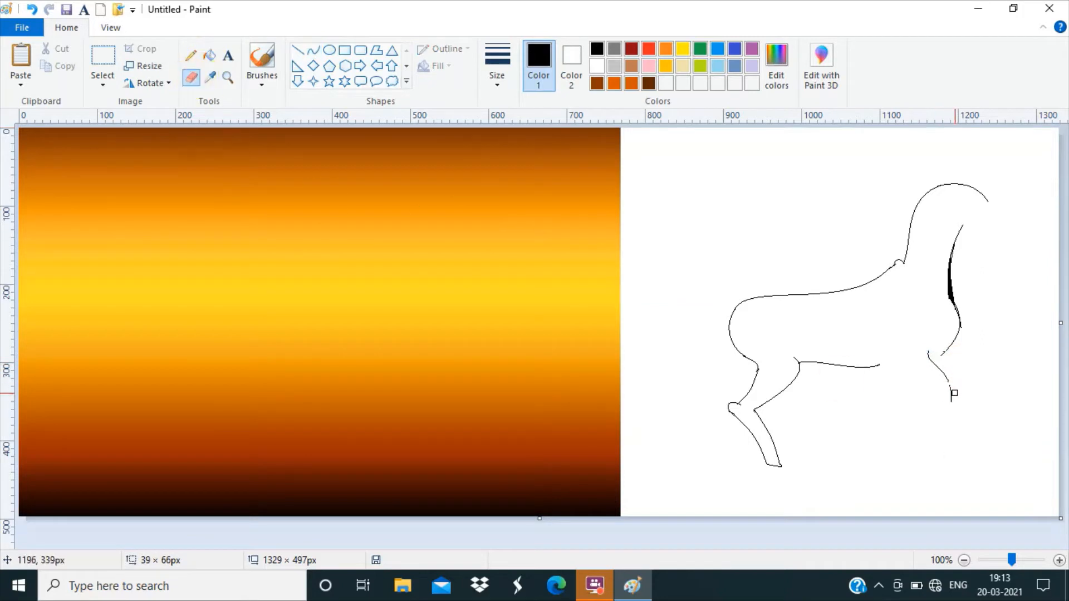
click(313, 52)
mouse_move(950, 382)
mouse_down()
mouse_move(958, 389)
mouse_move(945, 422)
mouse_move(945, 380)
mouse_move(935, 431)
mouse_up()
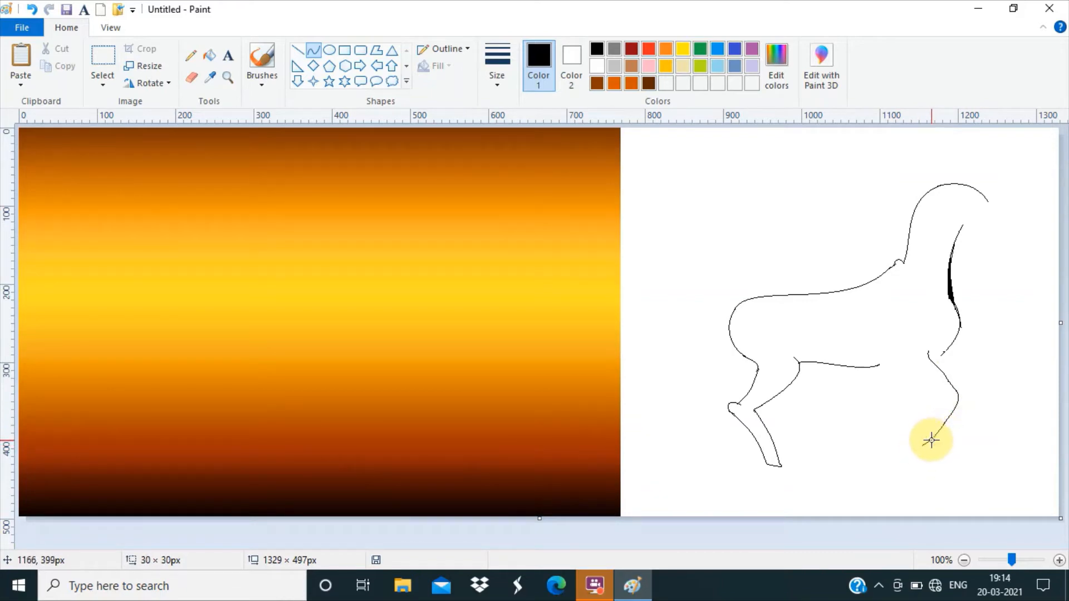
Draw the front leg's inner edge from the belly through the knee, then close the hoof and trim its stray lines
mouse_move(885, 356)
mouse_down()
mouse_move(898, 384)
mouse_move(940, 395)
mouse_move(900, 383)
mouse_move(877, 358)
mouse_move(944, 397)
mouse_up()
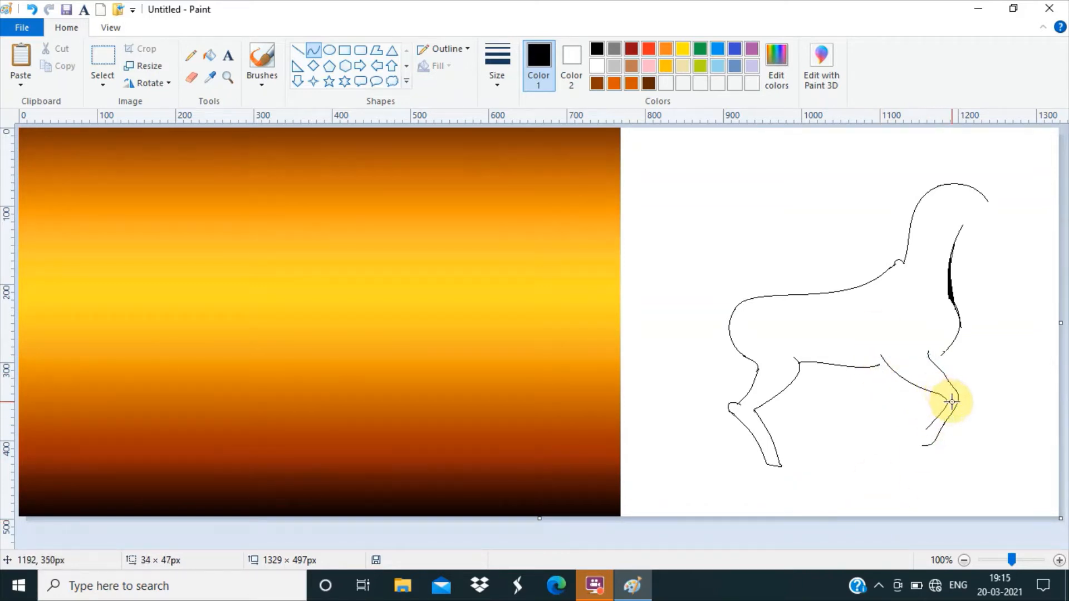
mouse_move(937, 401)
mouse_down()
mouse_move(925, 429)
mouse_move(932, 438)
mouse_move(918, 438)
mouse_move(925, 447)
mouse_move(926, 434)
mouse_up()
click(919, 533)
click(899, 530)
click(876, 533)
click(858, 530)
click(191, 78)
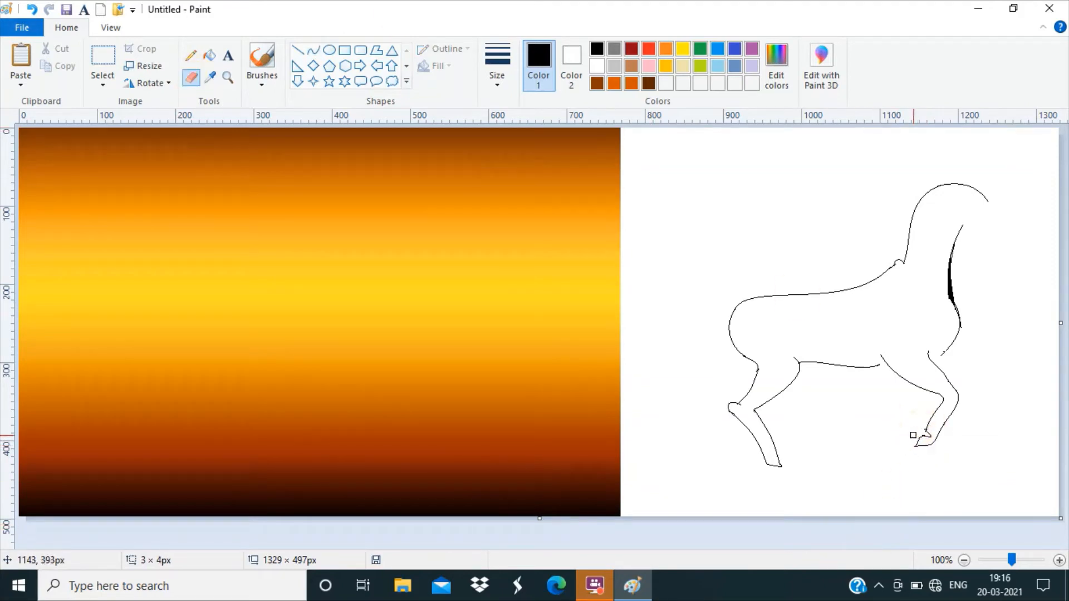
Draw a second, raised front leg with curves for its underside and an upper edge about 43 × 46 px
click(306, 53)
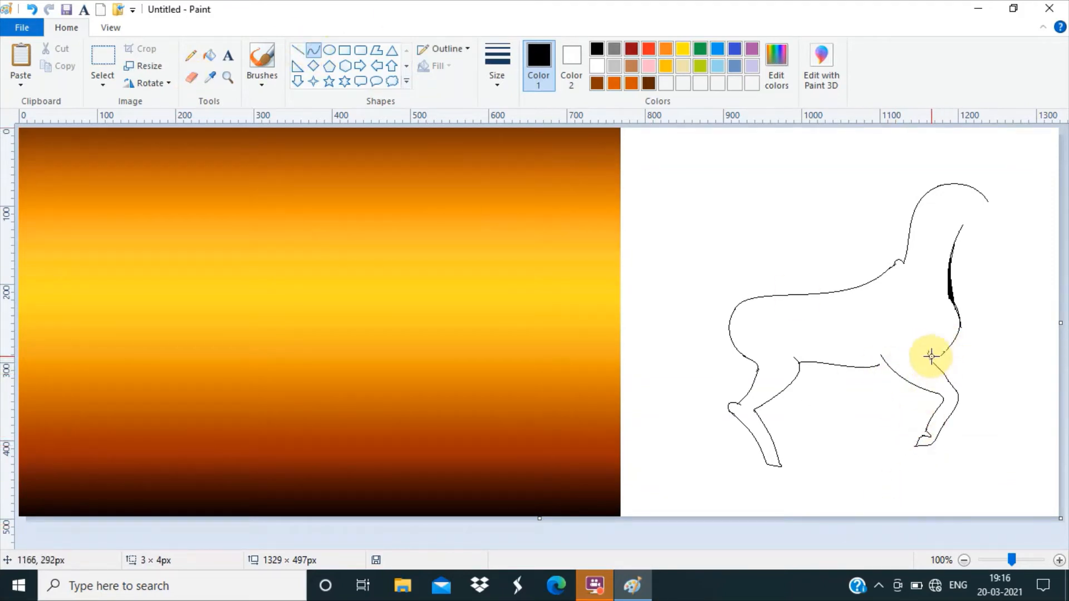
mouse_move(932, 356)
mouse_down()
mouse_move(973, 369)
mouse_move(941, 362)
mouse_move(973, 390)
mouse_move(980, 363)
mouse_move(982, 382)
mouse_up()
click(874, 513)
click(913, 523)
click(922, 529)
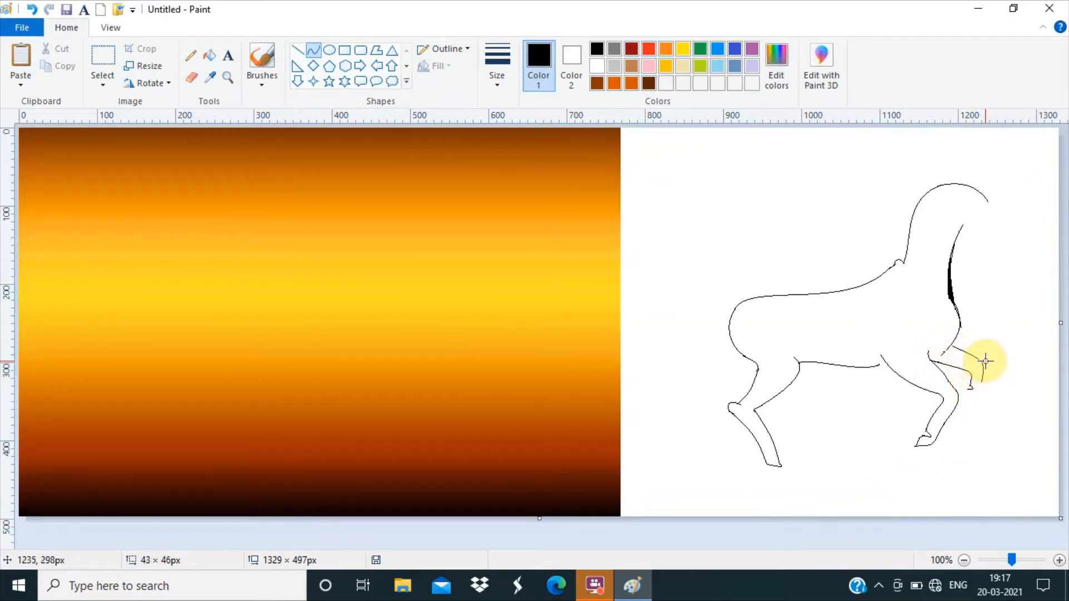
Erase the raised front leg's sharp knee bend and redraw it with smooth curves down to the hoof, the last about 7 × 28 px
click(191, 77)
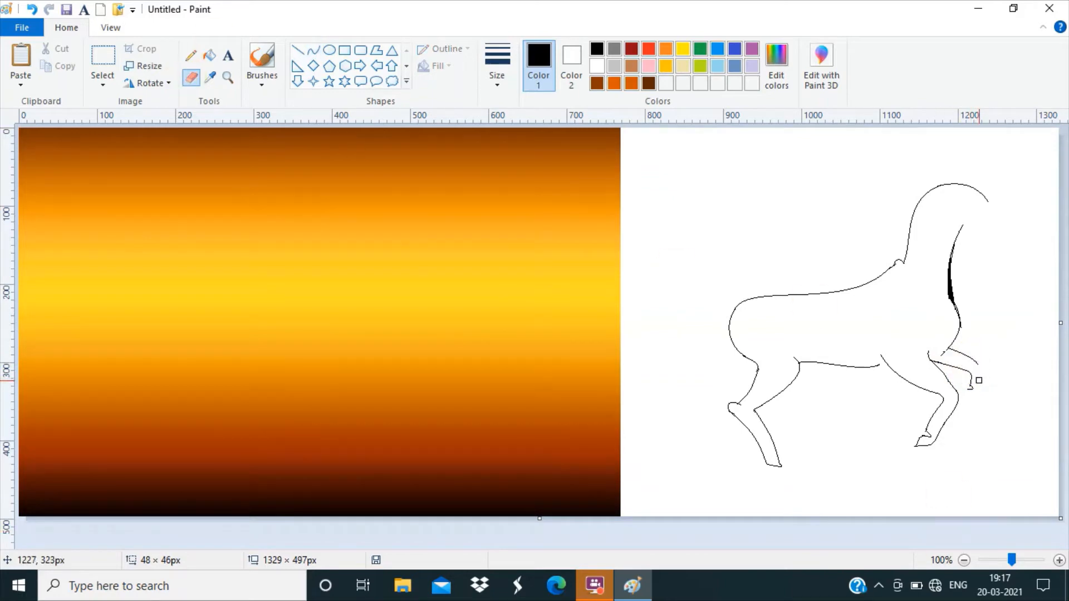
drag(976, 363, 975, 394)
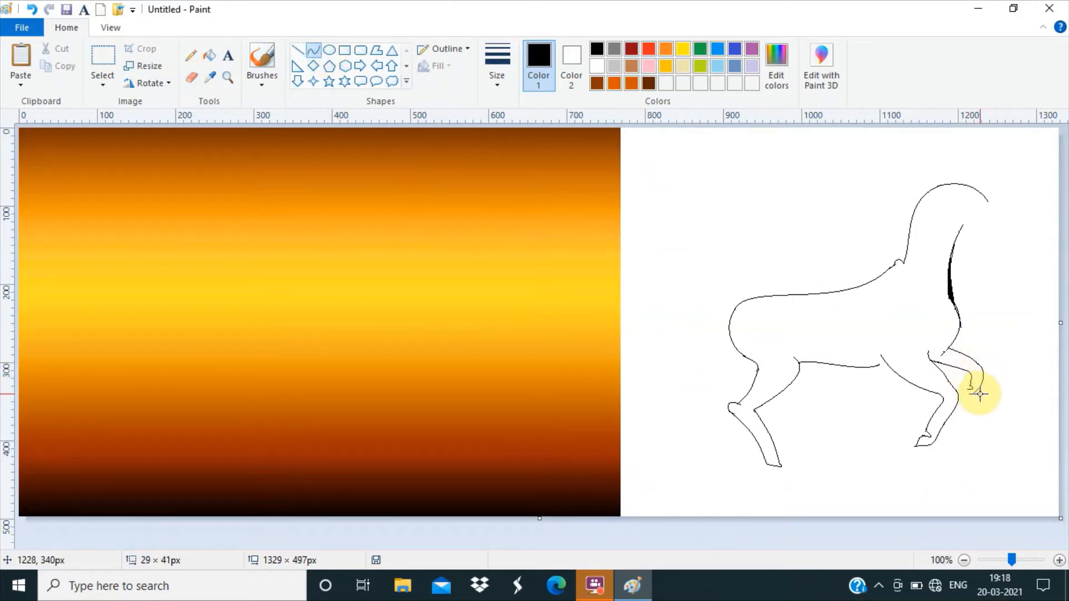
click(191, 77)
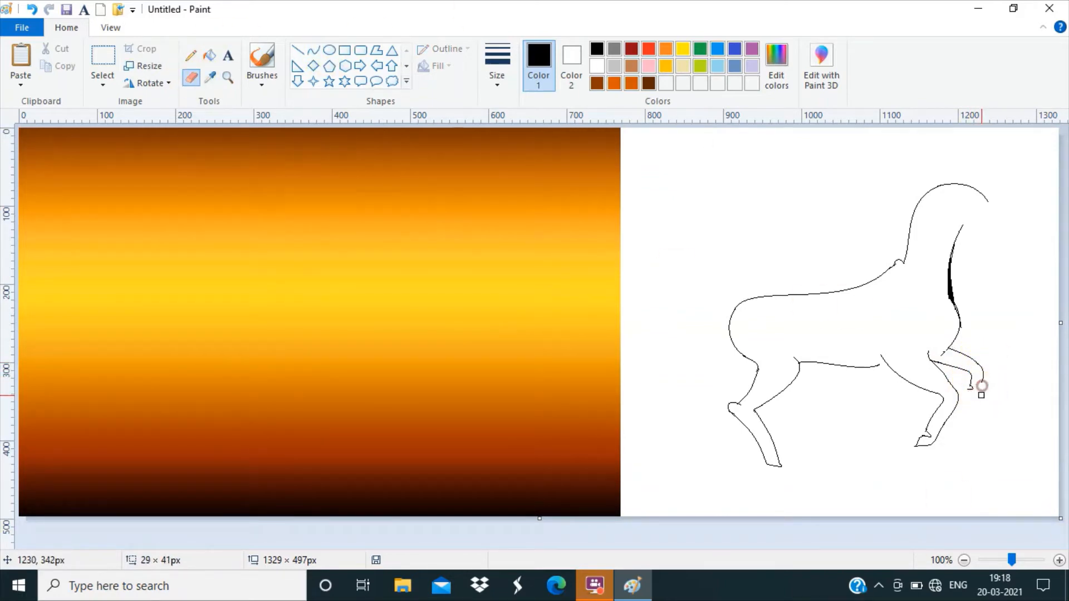
click(314, 50)
mouse_move(984, 380)
mouse_down()
mouse_move(973, 407)
mouse_move(984, 377)
mouse_up()
click(946, 544)
click(956, 529)
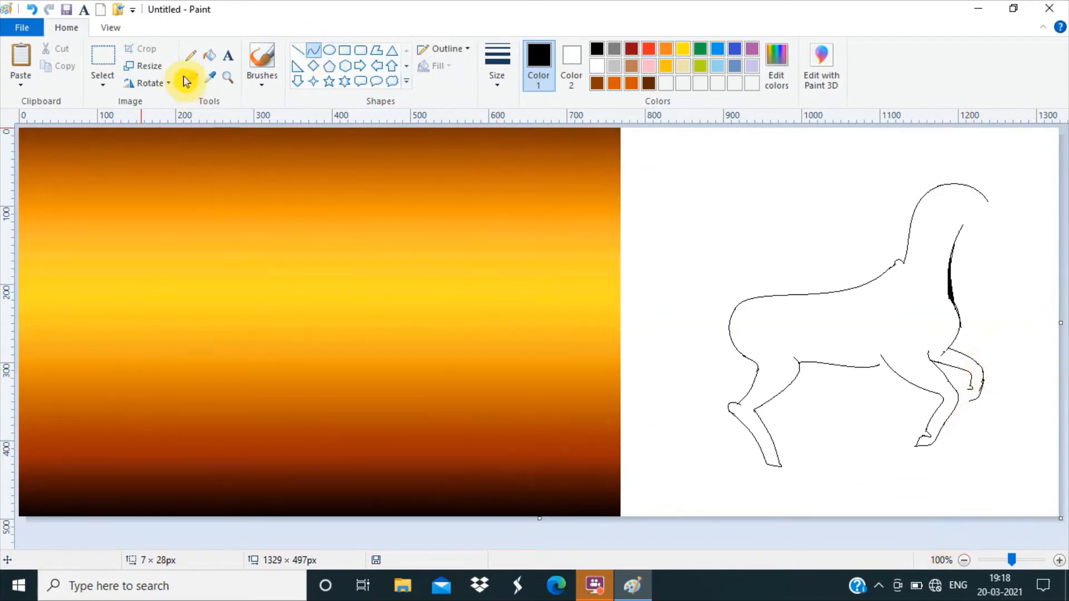
Trim the raised front leg's lower end and close its hoof with short curves, the last about 6 × 12 px
click(191, 78)
click(969, 402)
click(313, 50)
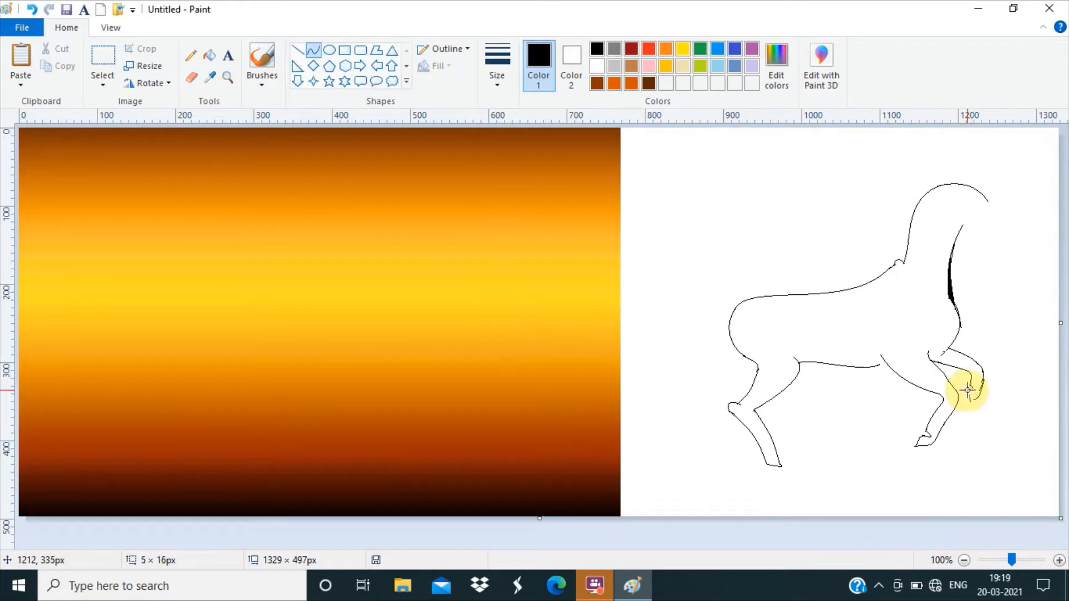
drag(978, 397, 966, 399)
click(966, 521)
click(950, 531)
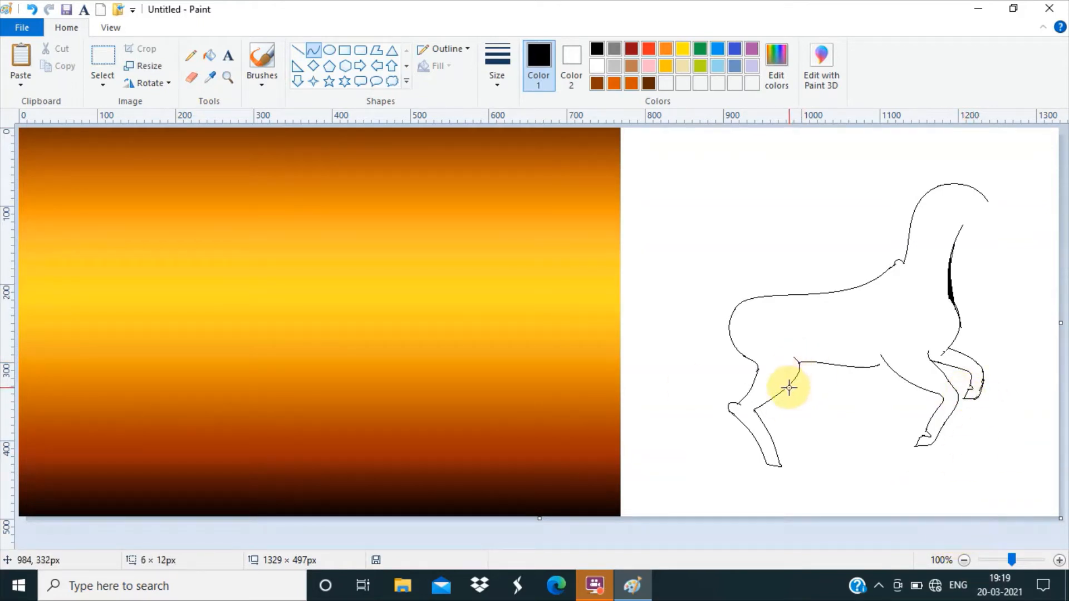
Draw the front edge of a second hind leg from the thigh down, with a shin line about 17 × 41 px
drag(787, 386, 797, 444)
click(803, 535)
click(802, 533)
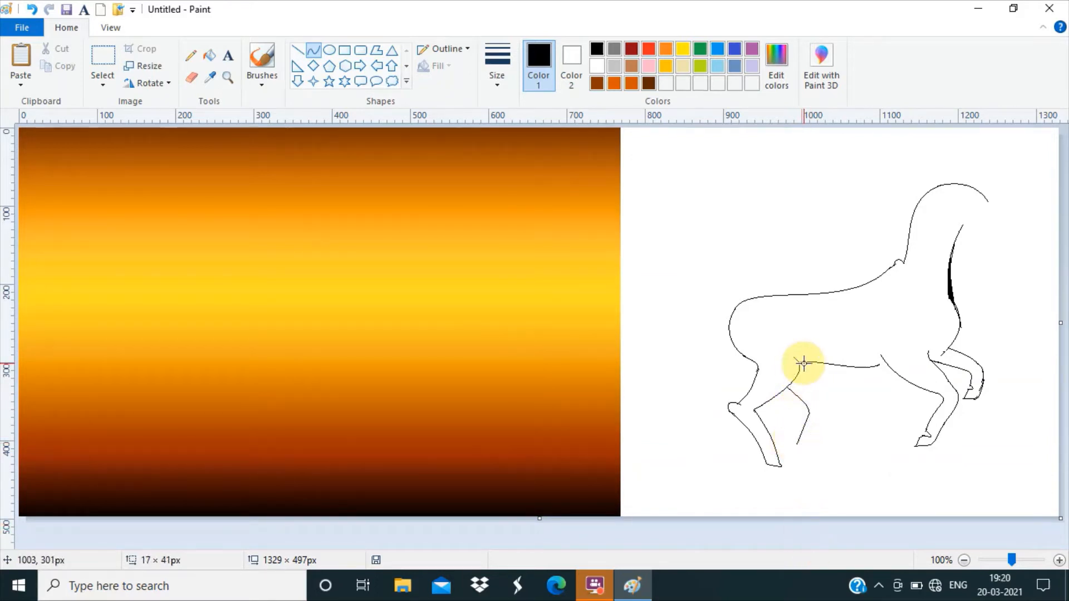
Draw the second hind leg's front edge about 25 × 66 px and close its hoof with short curves, the last about 14 × 7 px
drag(803, 363, 819, 402)
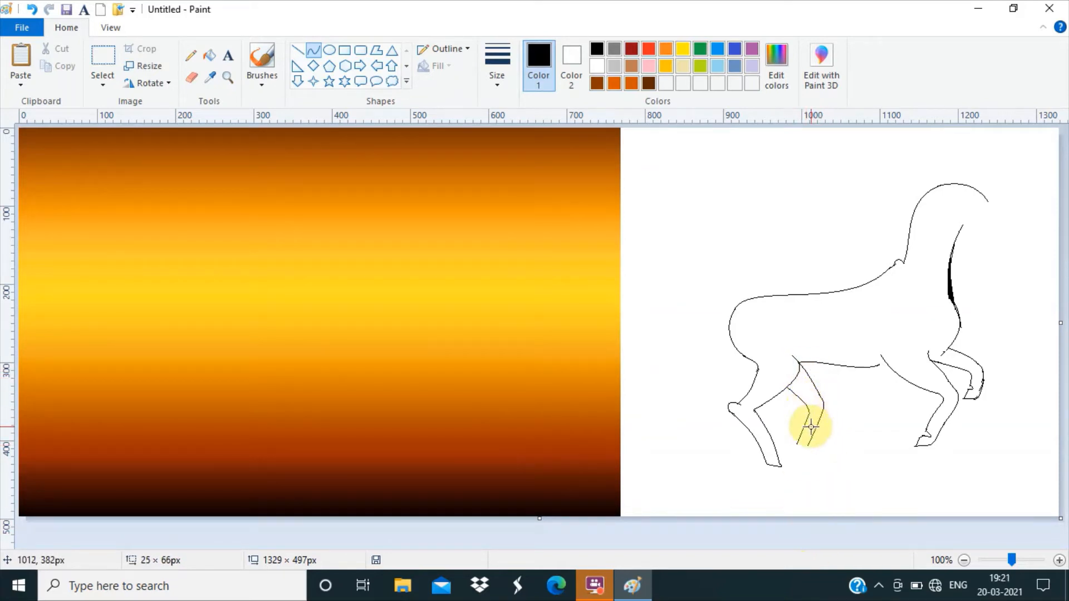
drag(798, 444, 804, 461)
click(802, 518)
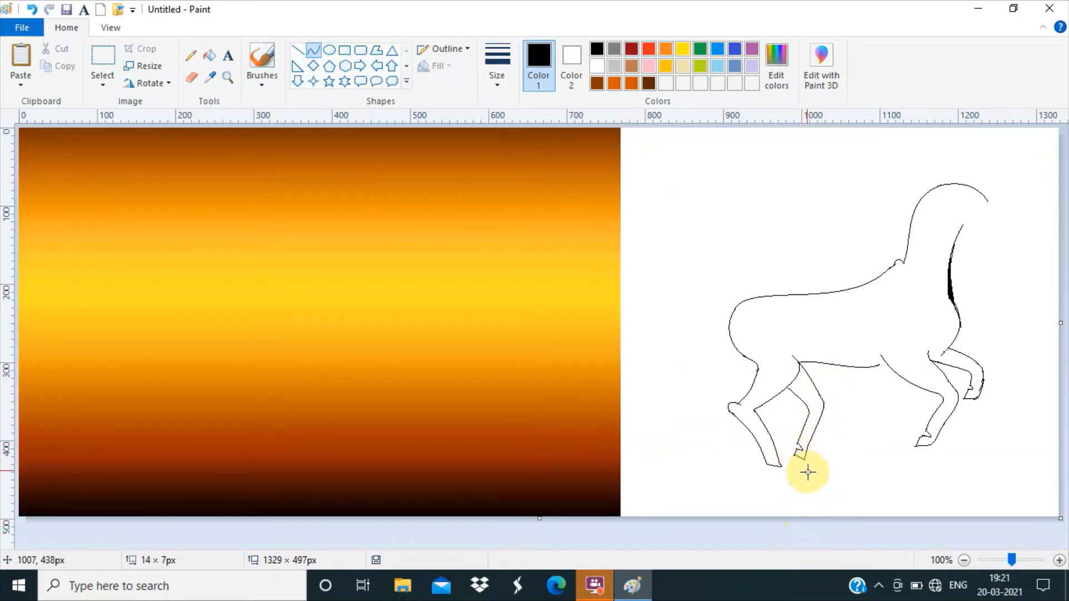
Erase the upper end of the horse's throat line and redraw it with two curves, the first about 6 × 60 px
click(192, 77)
drag(955, 241, 951, 259)
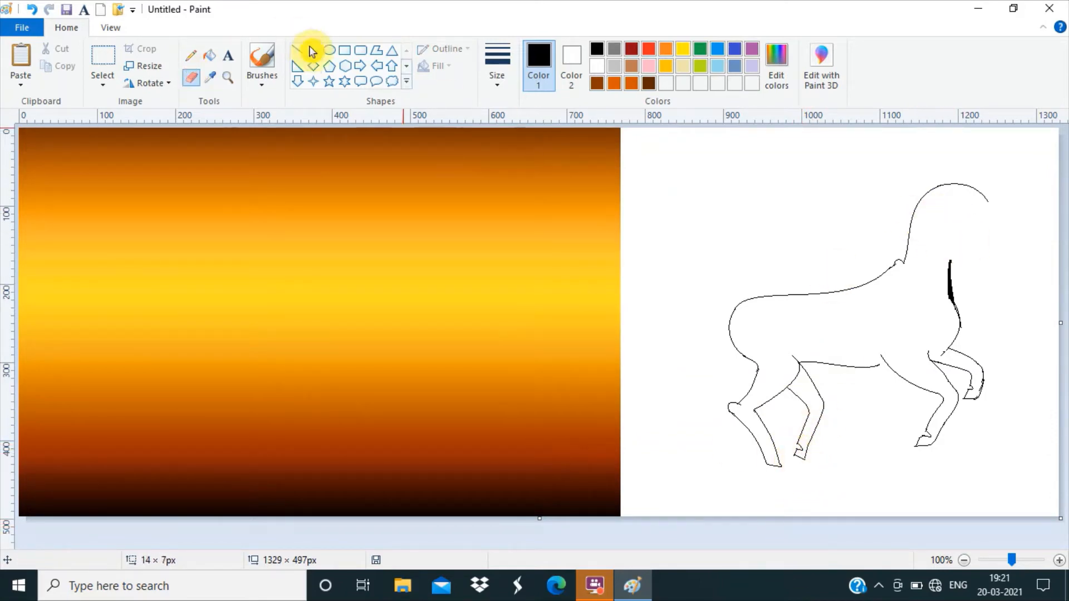
click(314, 51)
drag(953, 221, 952, 268)
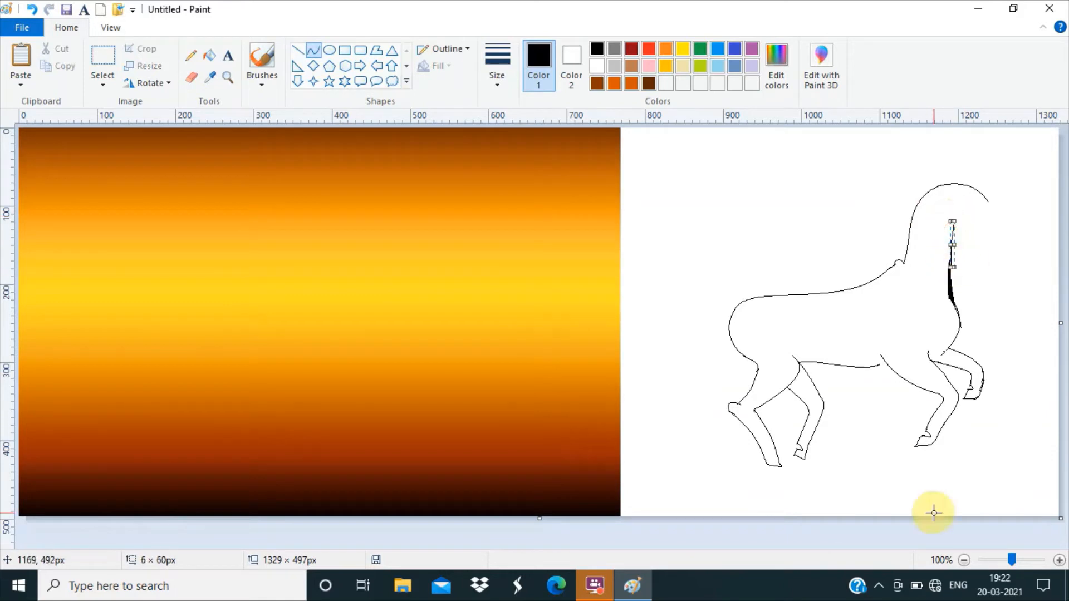
click(934, 518)
drag(962, 221, 948, 260)
click(953, 237)
click(979, 526)
Draw the underside of the horse's jaw from the throat with a curve about 52 × 52 px
mouse_move(959, 223)
mouse_down()
mouse_move(968, 250)
mouse_move(996, 262)
mouse_move(957, 241)
mouse_up()
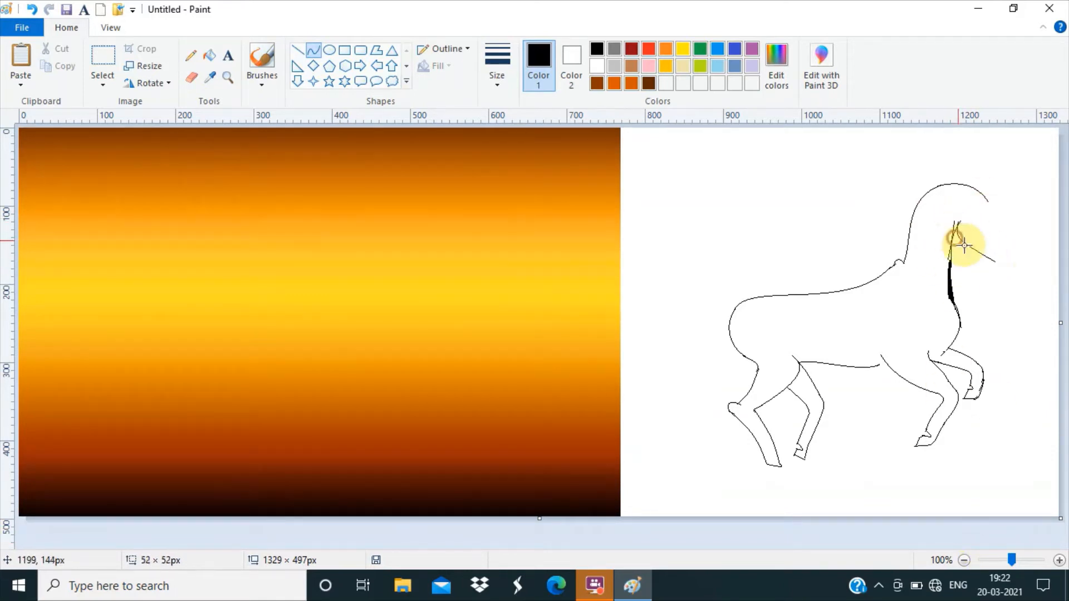
click(985, 250)
click(978, 525)
Redraw the forehead curve down to the nose and shape the chin and nose with short curves, the last about 22 × 23 px
mouse_move(981, 192)
mouse_down()
mouse_move(1026, 250)
mouse_move(1018, 242)
mouse_up()
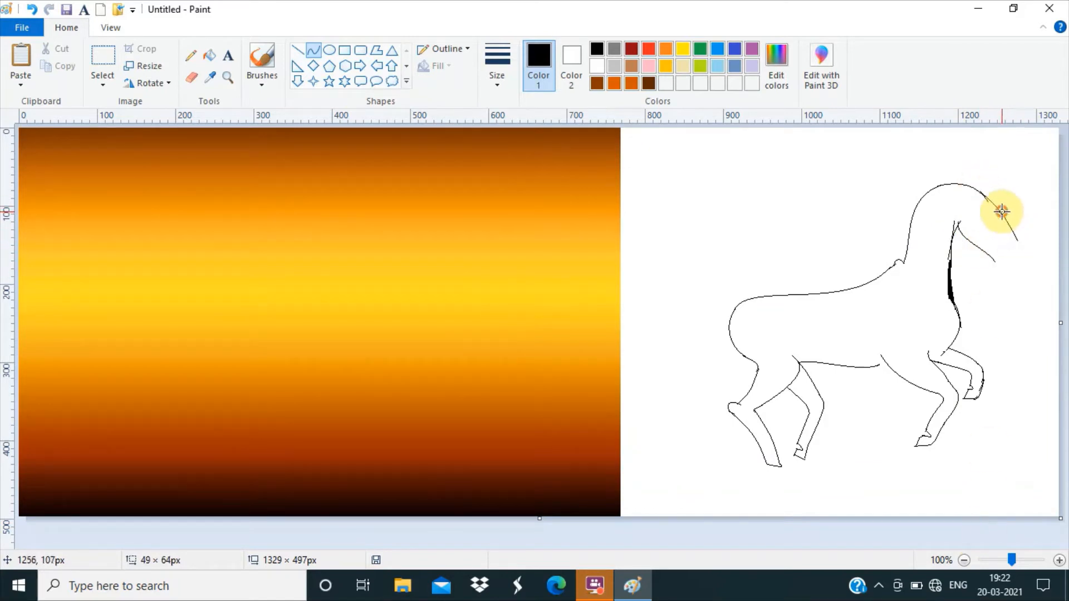
key(ctrl+z)
mouse_move(974, 187)
mouse_down()
mouse_move(1014, 229)
mouse_move(1002, 232)
mouse_move(1012, 227)
mouse_move(1028, 266)
mouse_move(1018, 239)
mouse_move(1004, 256)
mouse_move(1017, 245)
mouse_up()
key(ctrl+z)
click(192, 79)
click(314, 50)
click(1005, 275)
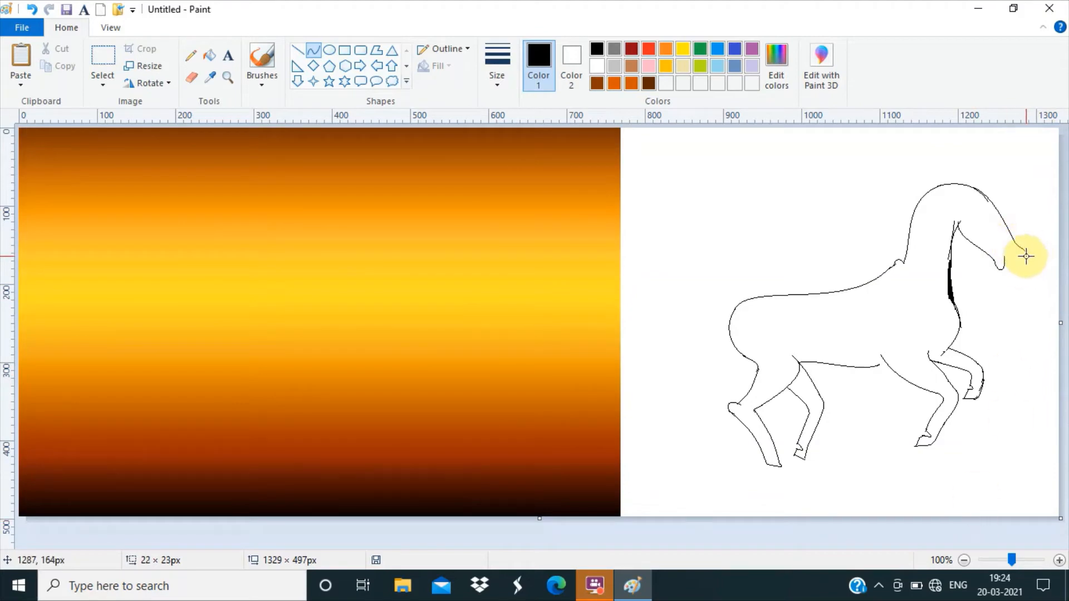
Close the nose and lips with short curves, the last about 16 × 18 px, and extend the belly line to the front leg
drag(1012, 268, 1013, 266)
right_click(1012, 266)
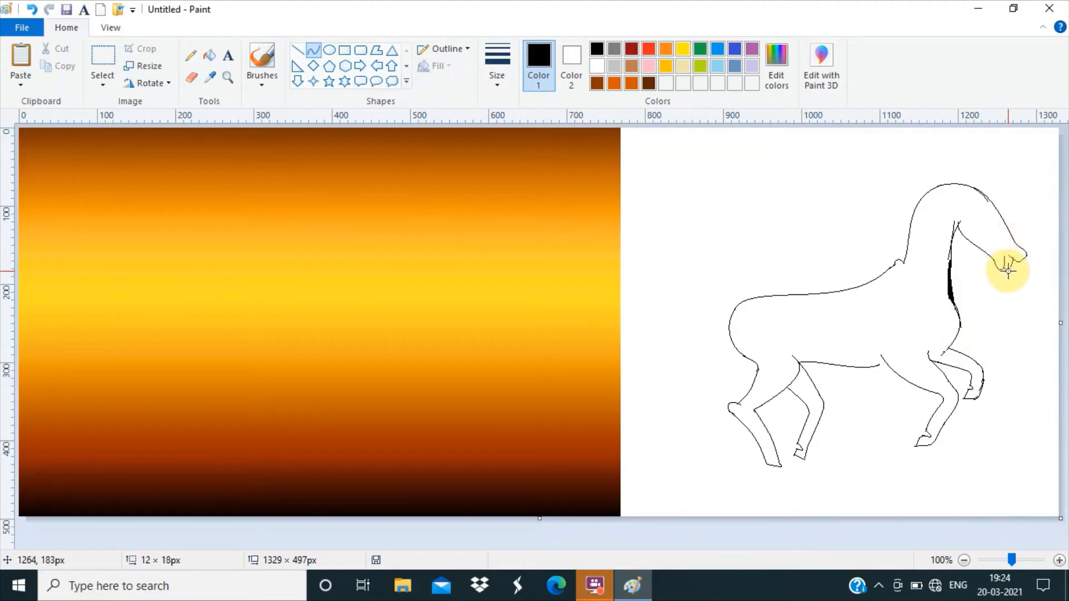
click(1017, 269)
click(209, 55)
click(312, 52)
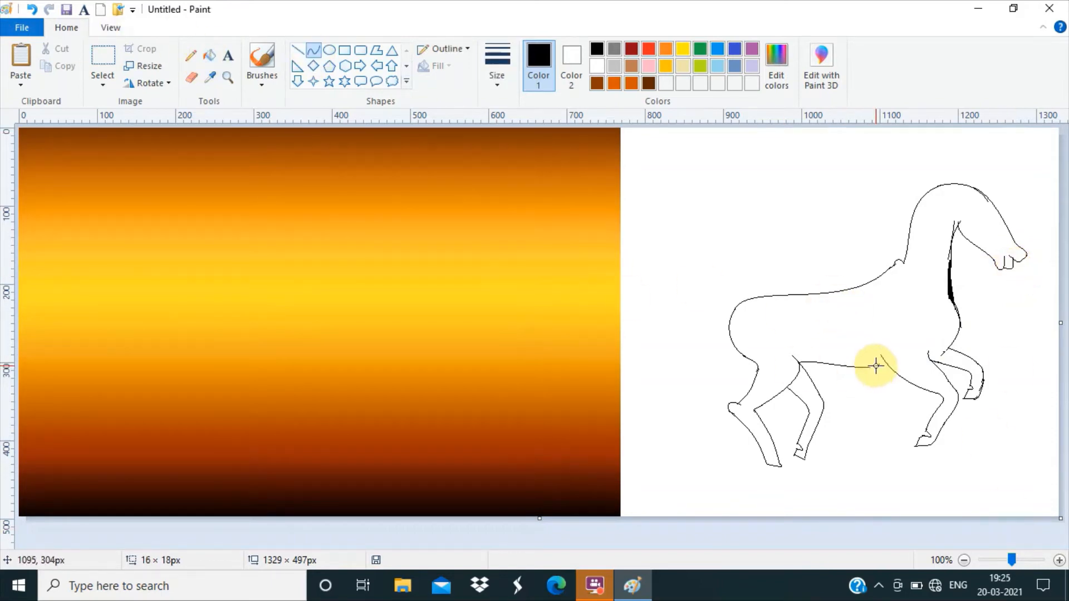
Erase the nose and lips and try a longer muzzle with new curves, the last about 82 × 69 px
click(194, 80)
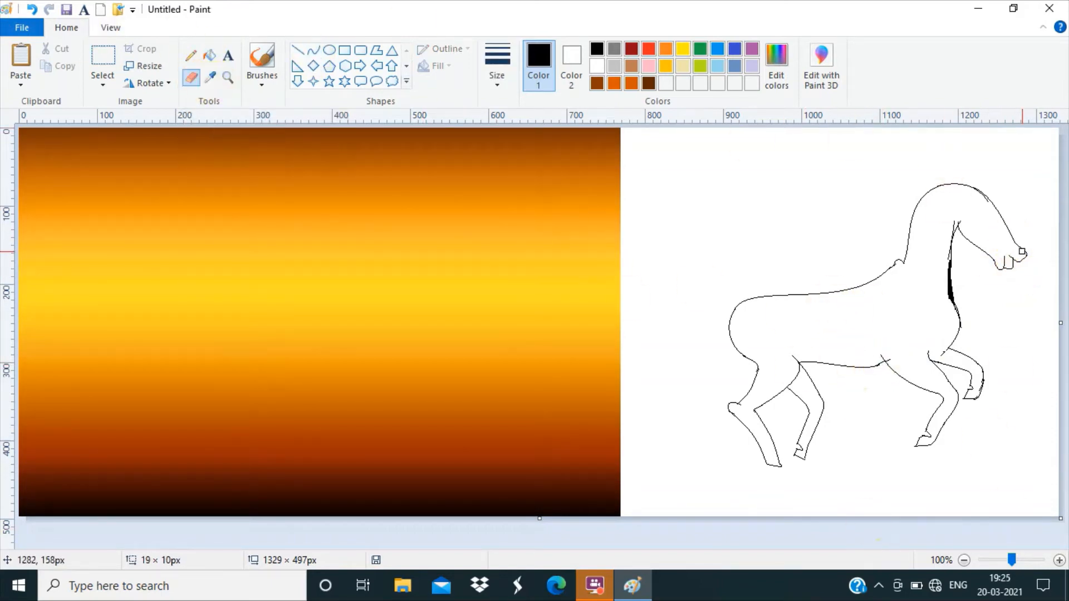
drag(1015, 265, 1010, 269)
click(314, 50)
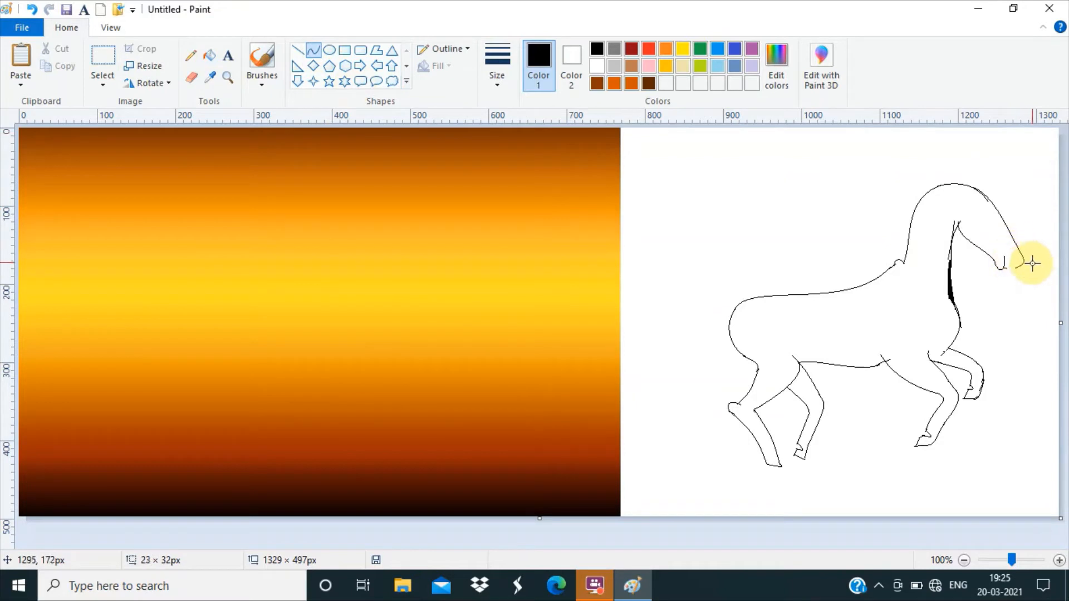
click(1012, 289)
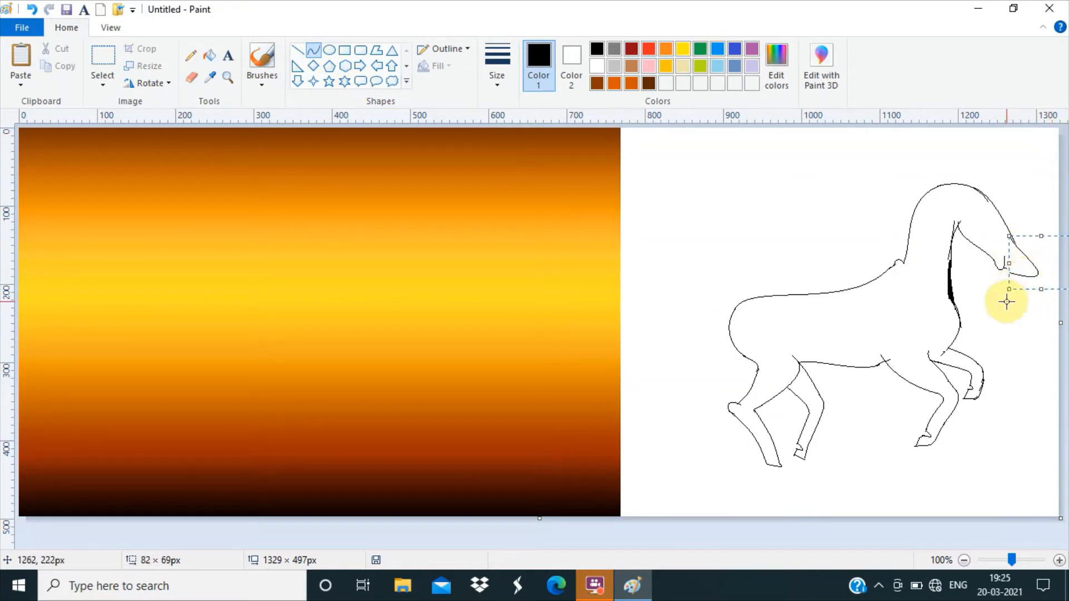
right_click(1033, 259)
Erase the forehead and muzzle and draw a new curve about 60 × 44 px forward from the crown
click(191, 77)
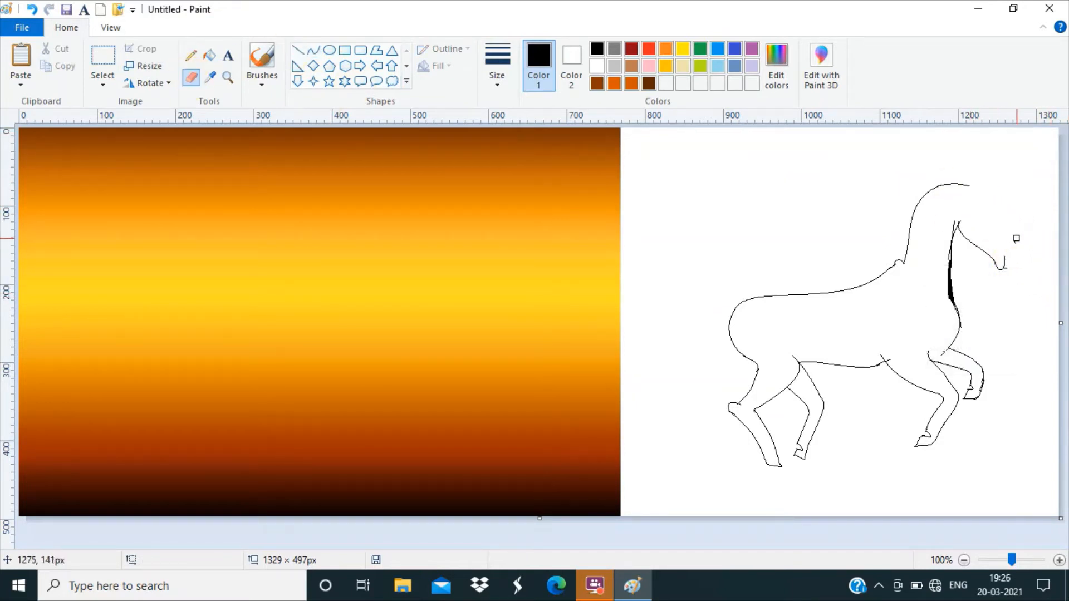
click(314, 50)
drag(967, 185, 1013, 218)
click(1014, 202)
click(1013, 213)
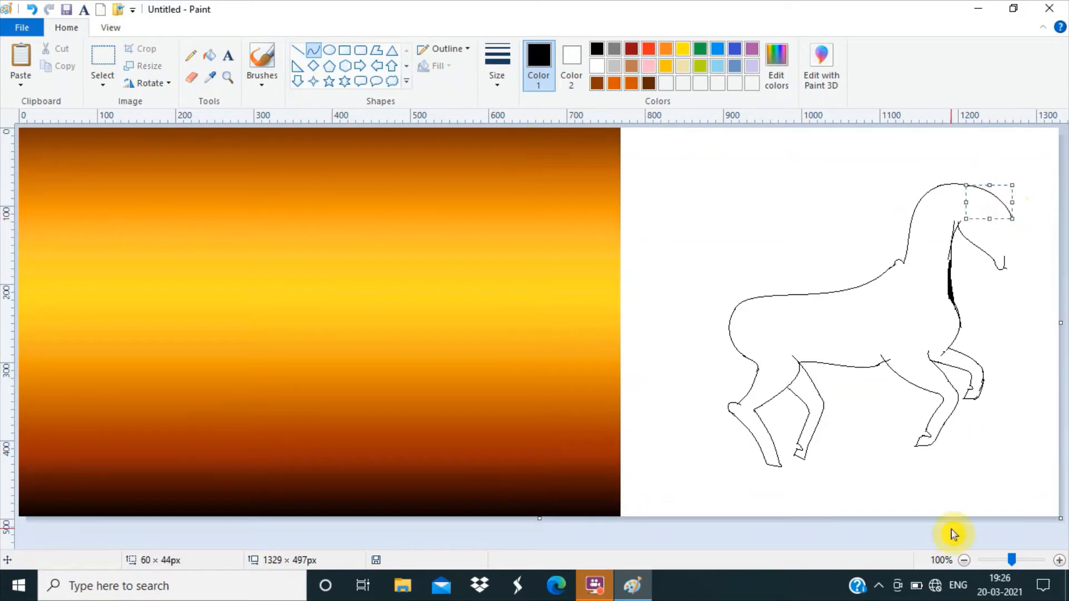
Draw a longer curve from the neck over the crown to the nose and fill the sliver at the crown with black
mouse_move(929, 191)
mouse_down()
mouse_move(1000, 199)
mouse_move(1020, 245)
mouse_up()
click(952, 177)
click(979, 172)
click(995, 460)
click(210, 56)
click(973, 184)
Close the muzzle and shape the lips with short curves, the first about 11 × 17 px
click(316, 50)
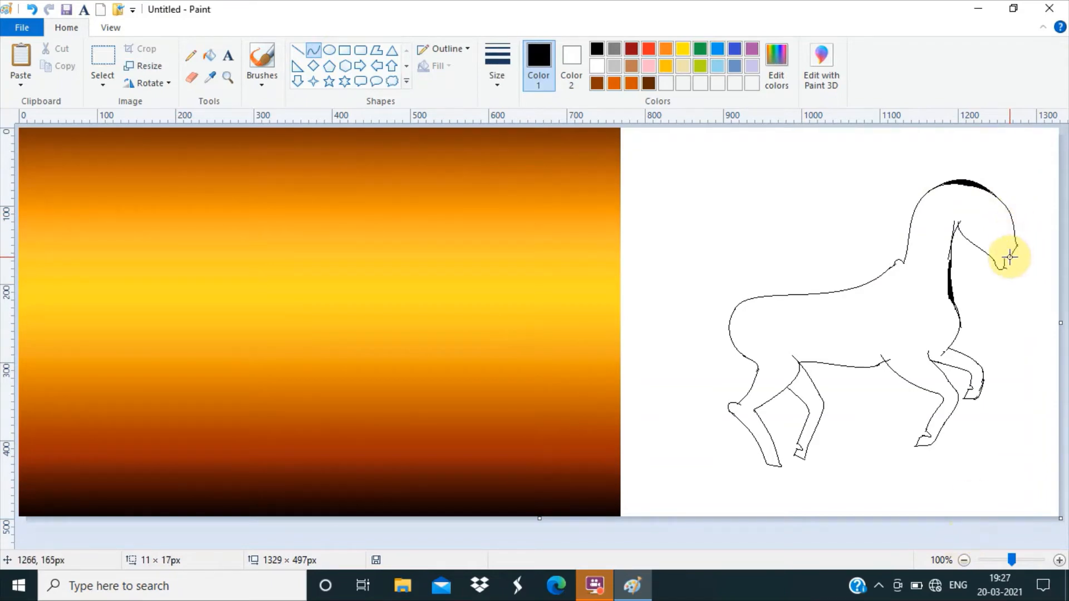
mouse_move(1014, 285)
mouse_down()
mouse_move(1032, 276)
mouse_move(1006, 268)
mouse_up()
click(1013, 288)
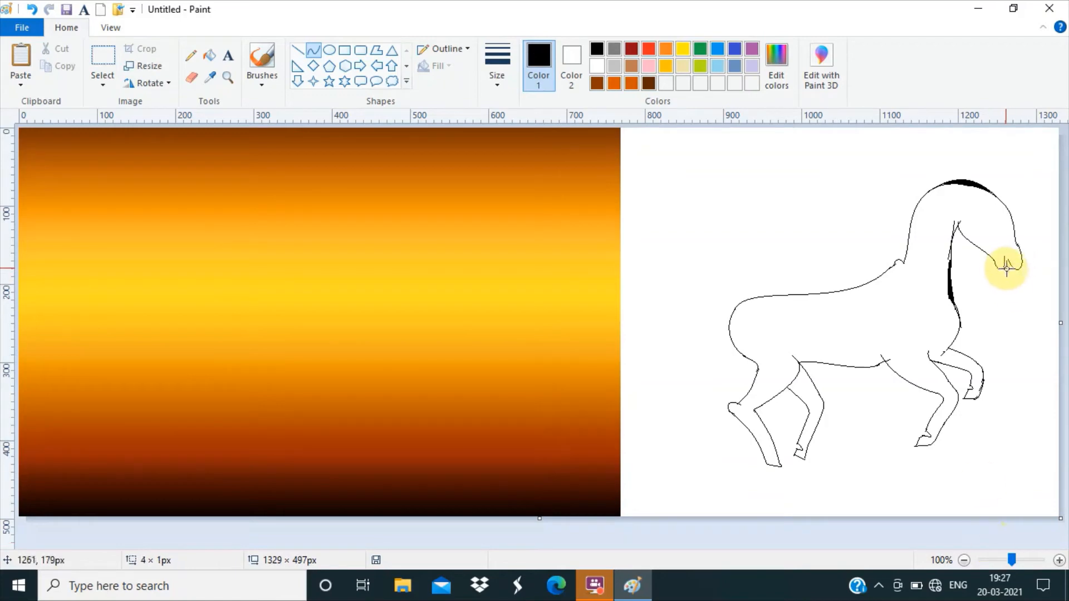
Erase the second hind leg and start a new one with thigh and shin curves, the shin about 40 × 55 px
click(192, 78)
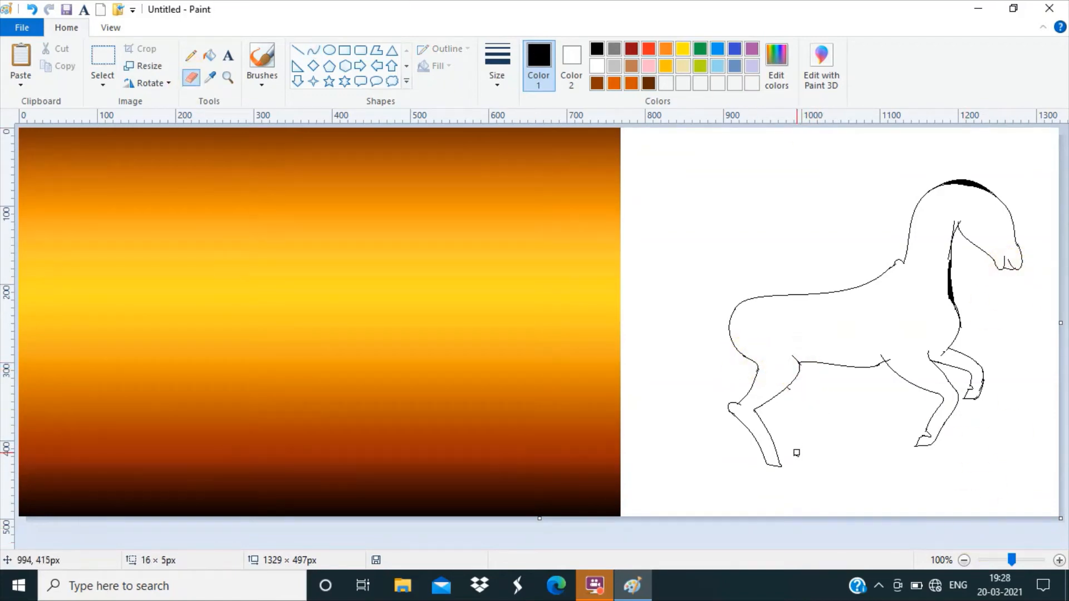
click(314, 50)
mouse_move(801, 365)
mouse_down()
mouse_move(784, 411)
mouse_move(771, 411)
mouse_move(807, 460)
mouse_move(797, 373)
mouse_move(819, 470)
mouse_up()
Erase and redraw the new hind leg's line above the hock with curves, the last about 41 × 41 px, and clear its shin
click(192, 77)
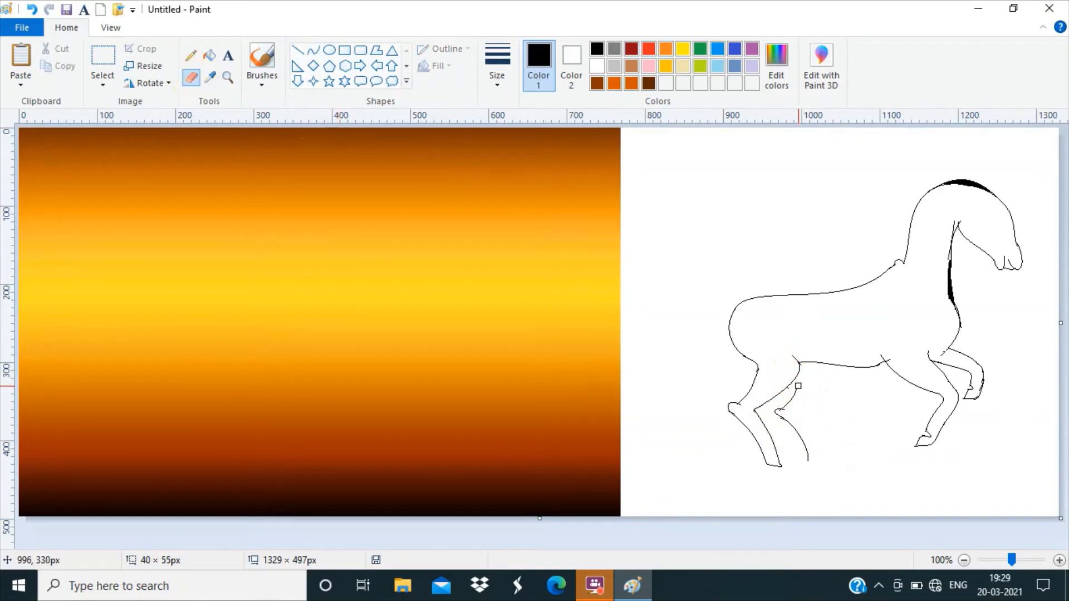
drag(798, 386, 797, 380)
click(314, 50)
click(191, 78)
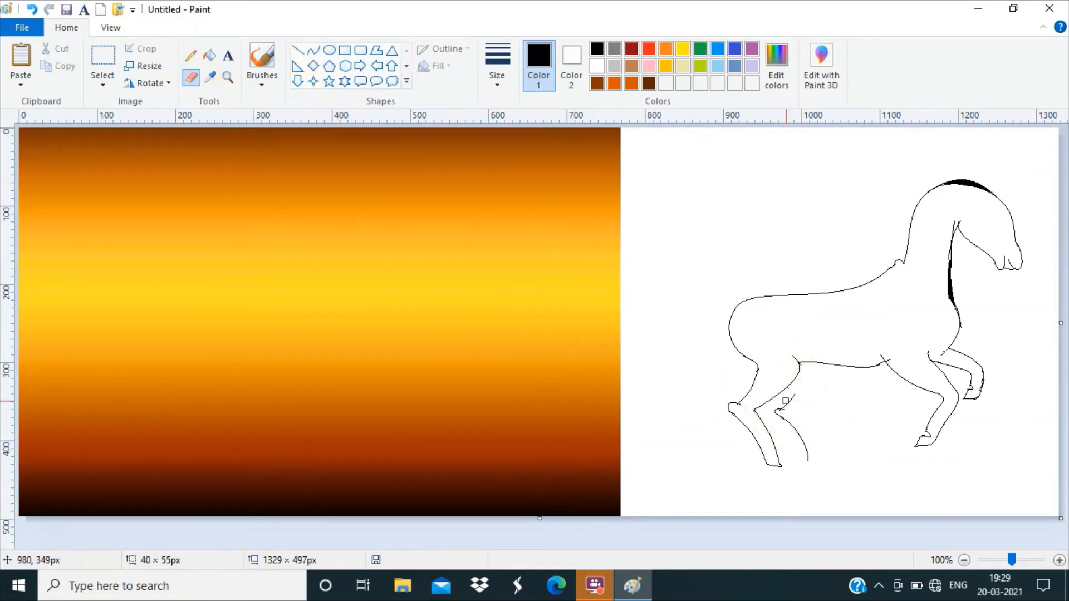
click(315, 50)
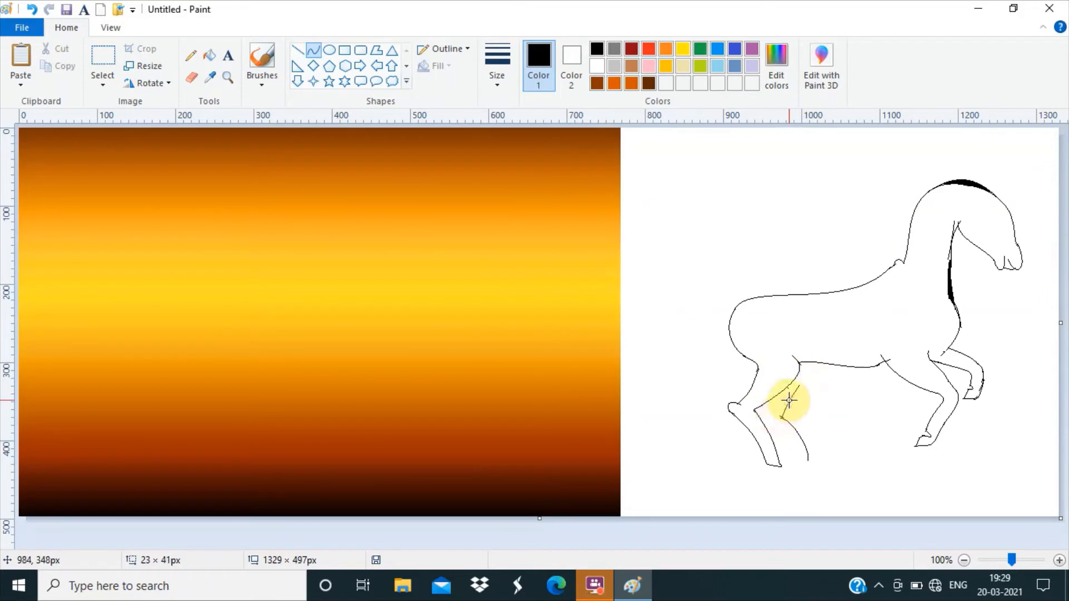
click(191, 78)
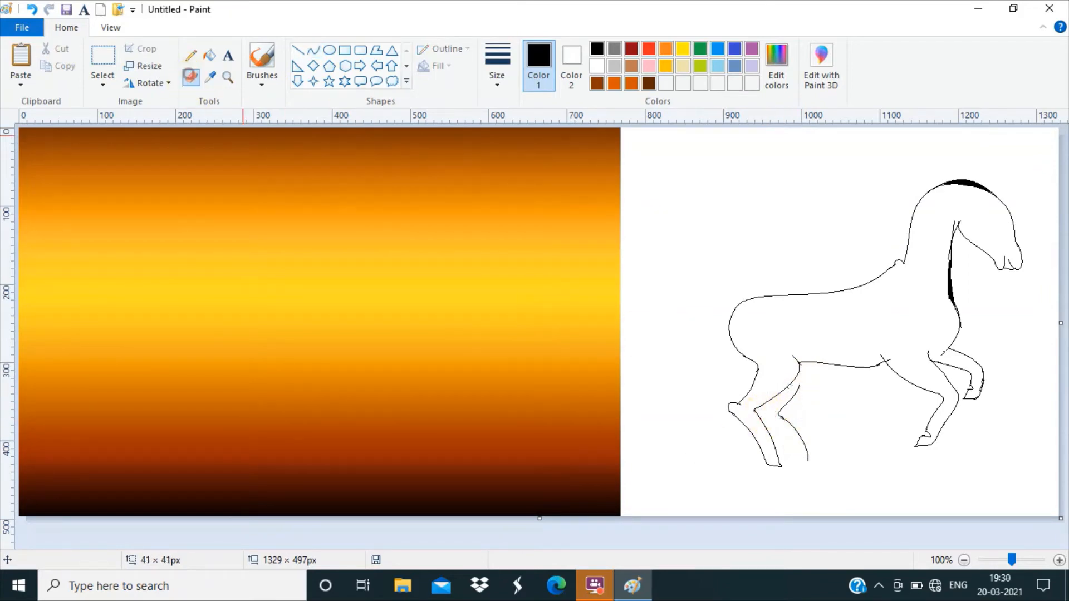
click(314, 51)
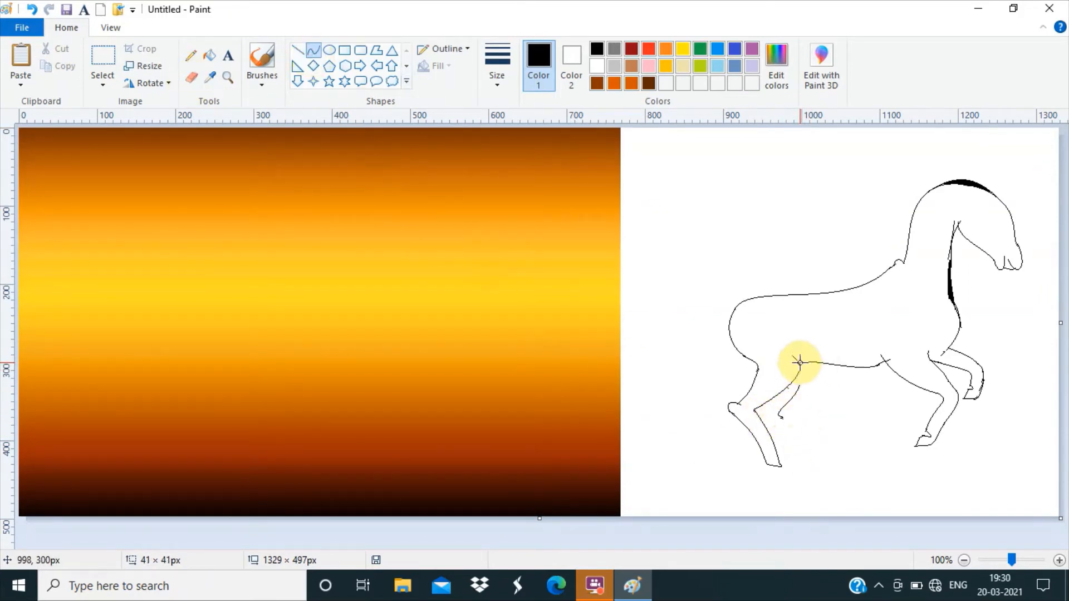
Draw the second hind leg's outline from the belly down with curves and close its hoof with one about 25 × 6 px
mouse_move(801, 362)
mouse_down()
mouse_move(776, 425)
mouse_move(774, 398)
mouse_move(766, 406)
mouse_move(794, 464)
mouse_move(793, 418)
mouse_move(806, 463)
mouse_move(809, 449)
mouse_move(797, 463)
mouse_move(813, 467)
mouse_up()
click(754, 539)
click(760, 562)
click(784, 497)
click(775, 518)
Erase the second hind leg's inner hock lines and try a single front-edge curve about 45 × 61 px
click(191, 77)
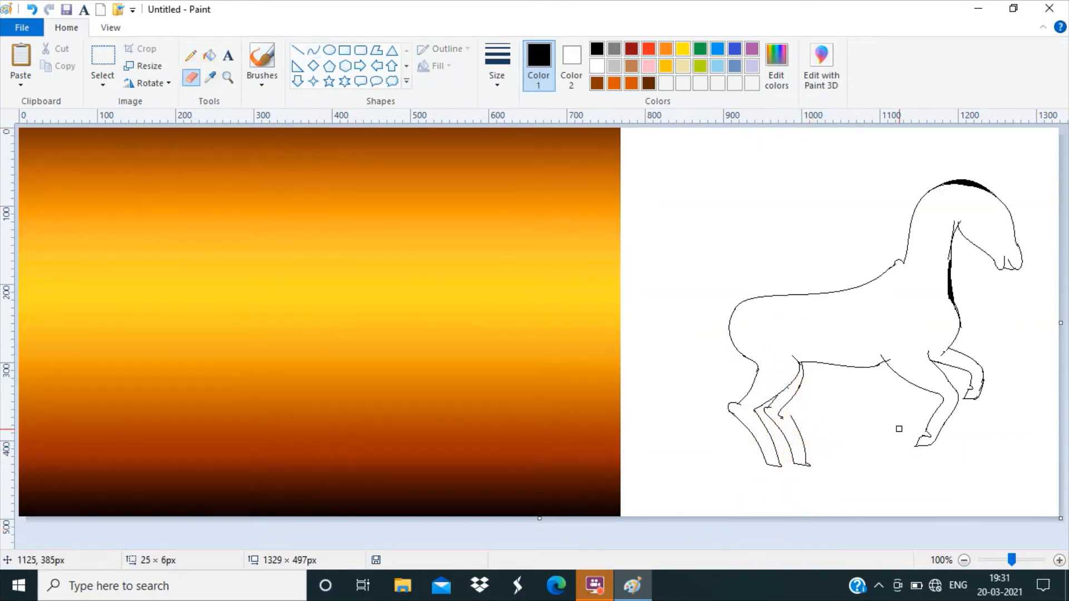
click(313, 51)
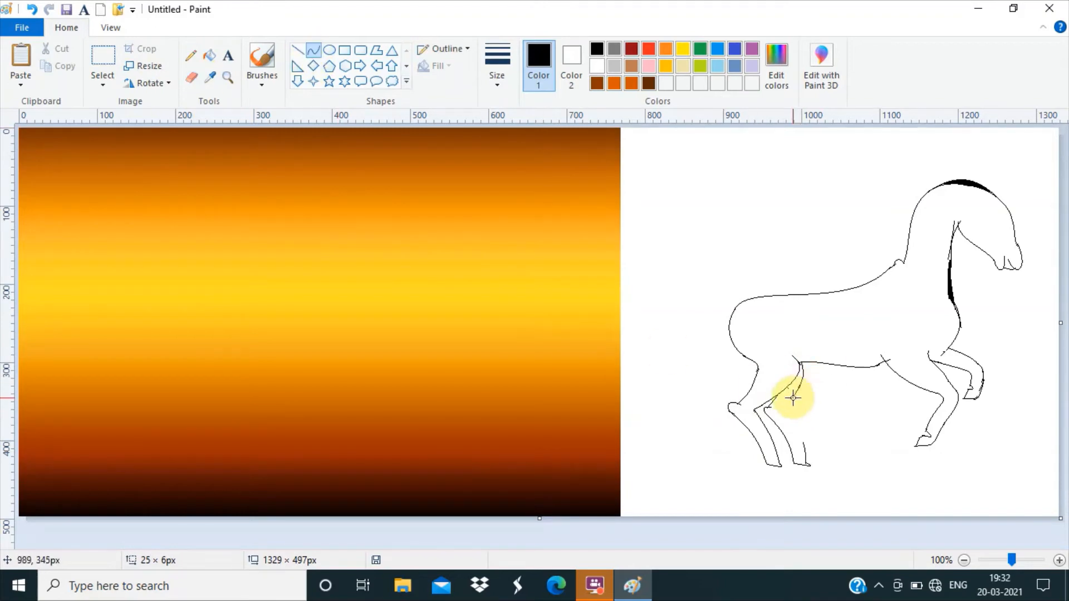
drag(805, 465, 775, 419)
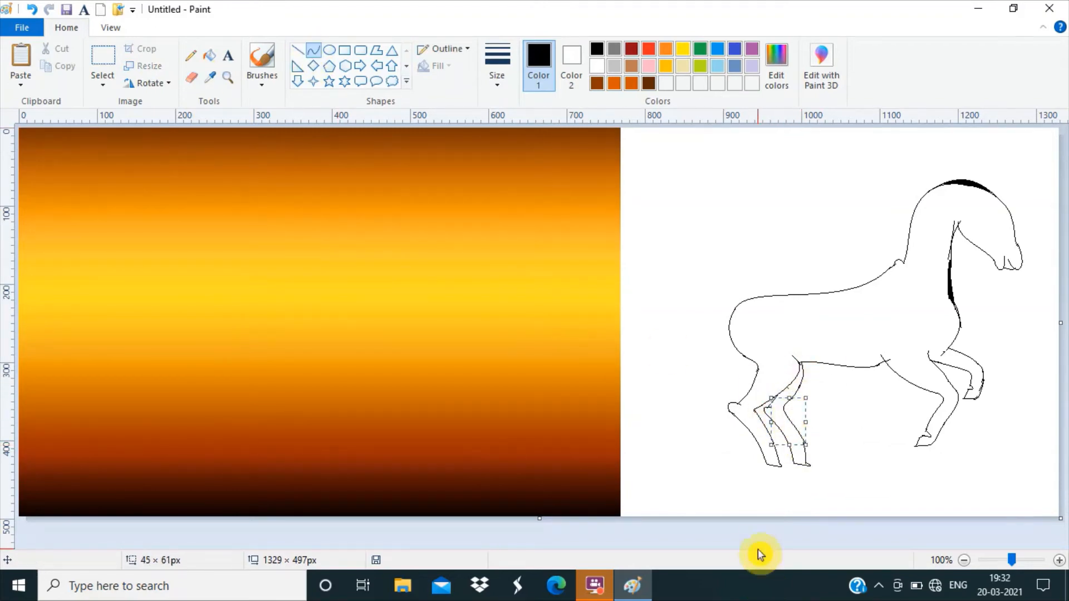
click(191, 77)
click(314, 51)
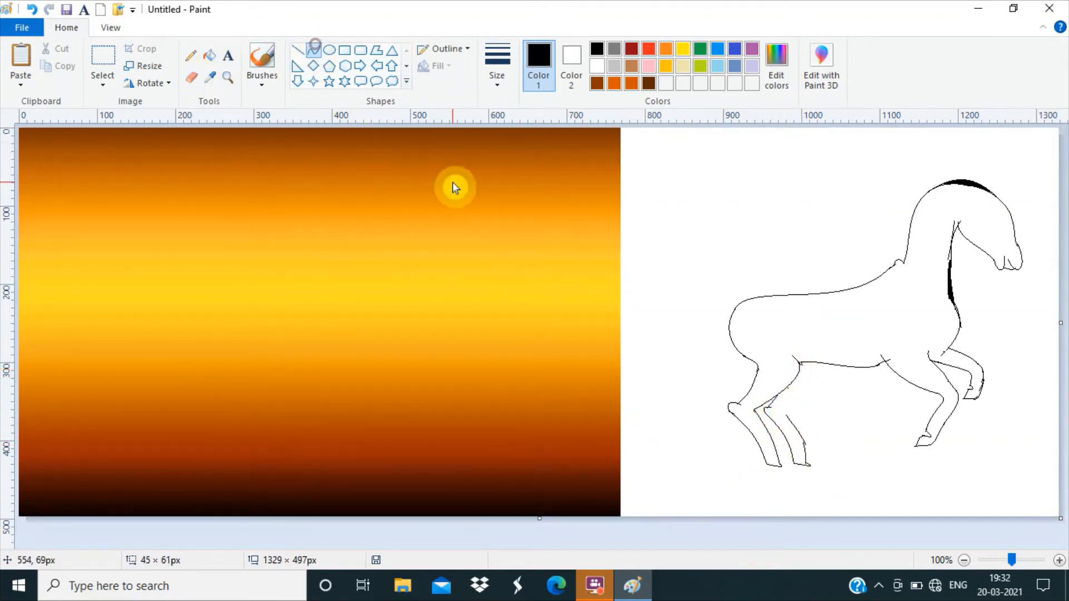
Draw the second hind leg's thigh edge from the belly to the hock with a curve about 64 × 74 px
mouse_move(813, 361)
mouse_down()
mouse_move(790, 409)
mouse_move(830, 351)
mouse_move(809, 370)
mouse_up()
click(800, 386)
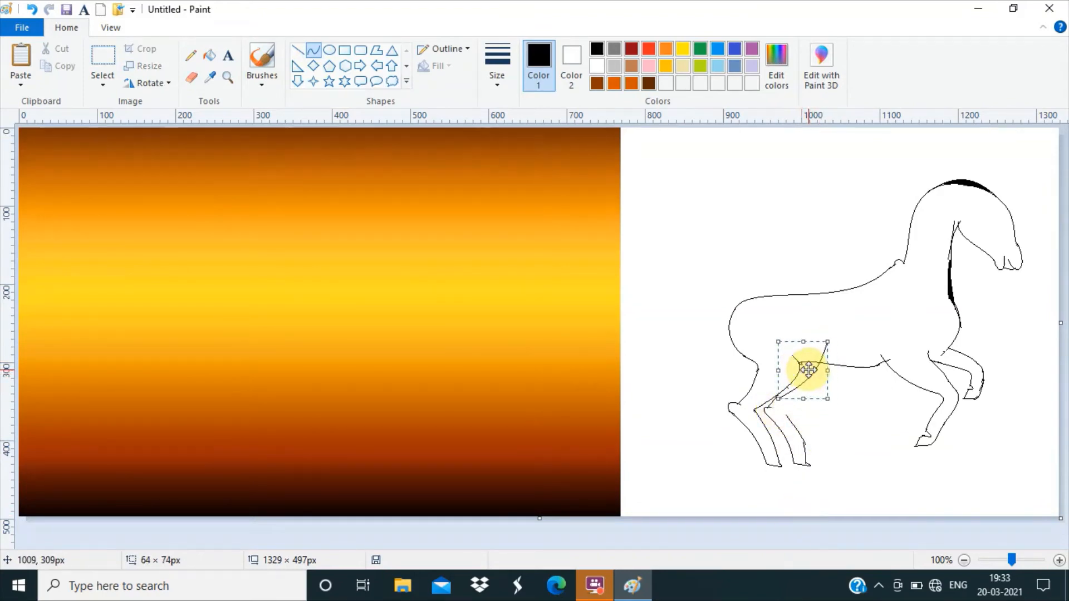
click(780, 467)
Erase the second hind leg below the hock and redraw a shorter shin and hoof with curves, the last about 17 × 10 px
click(191, 78)
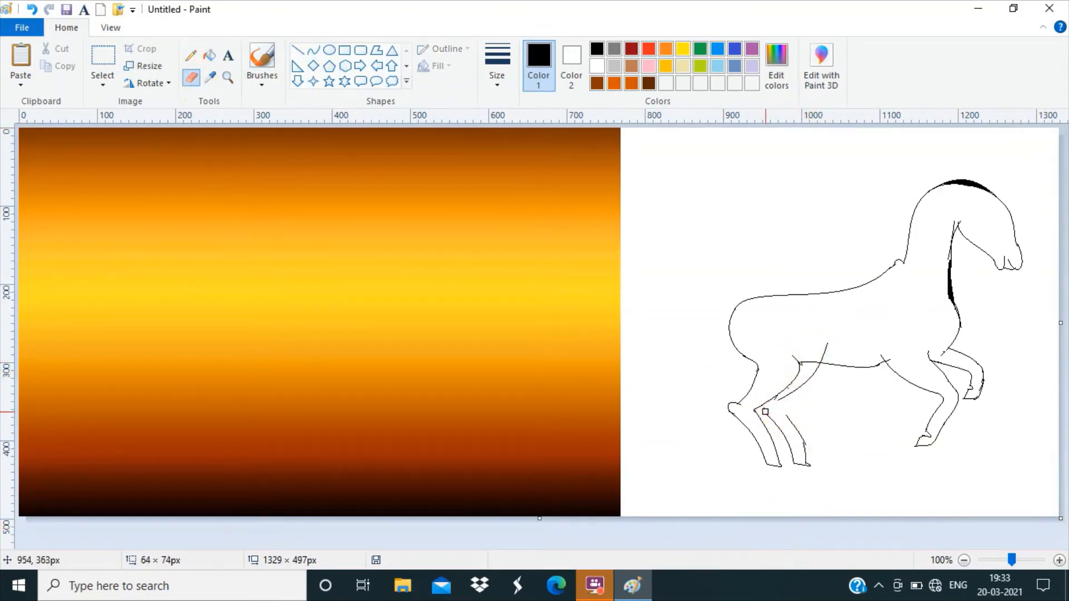
click(313, 51)
mouse_move(778, 400)
mouse_down()
mouse_move(803, 506)
mouse_move(790, 445)
mouse_up()
click(797, 538)
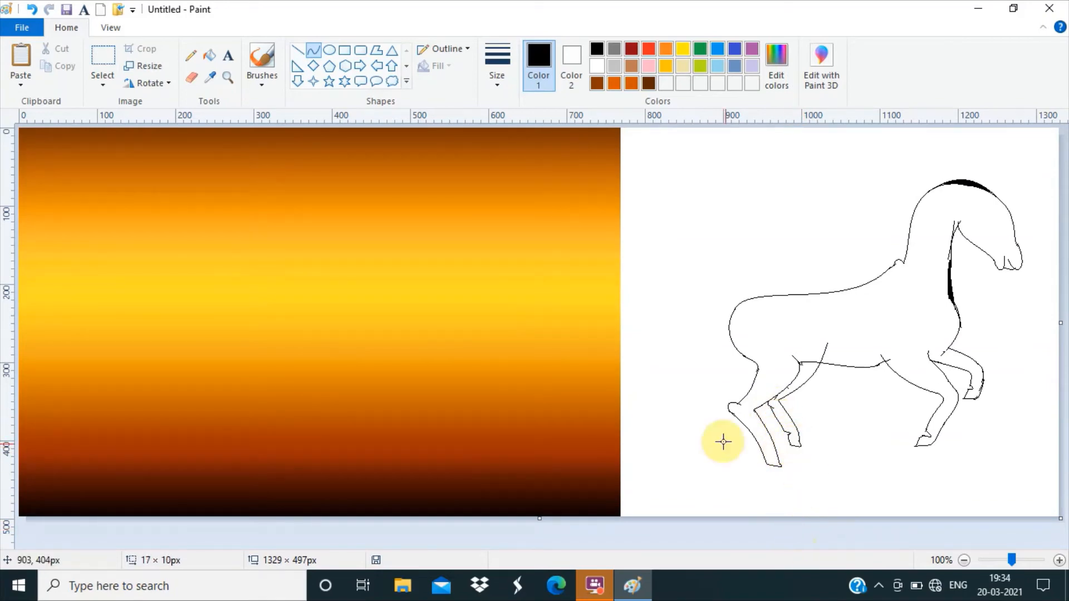
Trim the nearer hind leg's ankle, mark its hoof with a curve about 15 × 6 px, and fill the whole horse with black
click(192, 78)
click(759, 453)
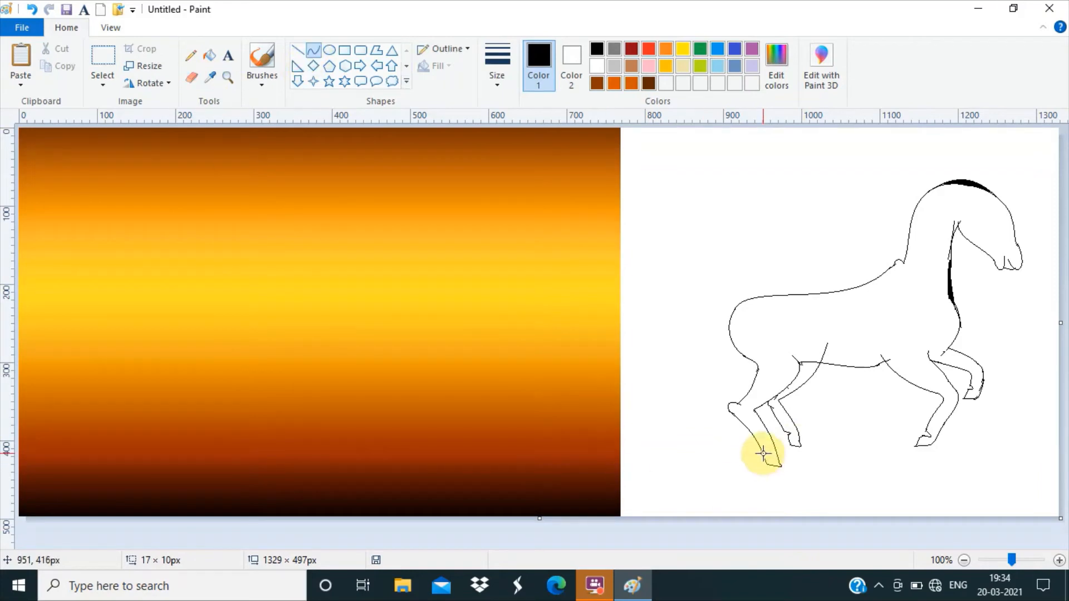
click(209, 55)
click(898, 316)
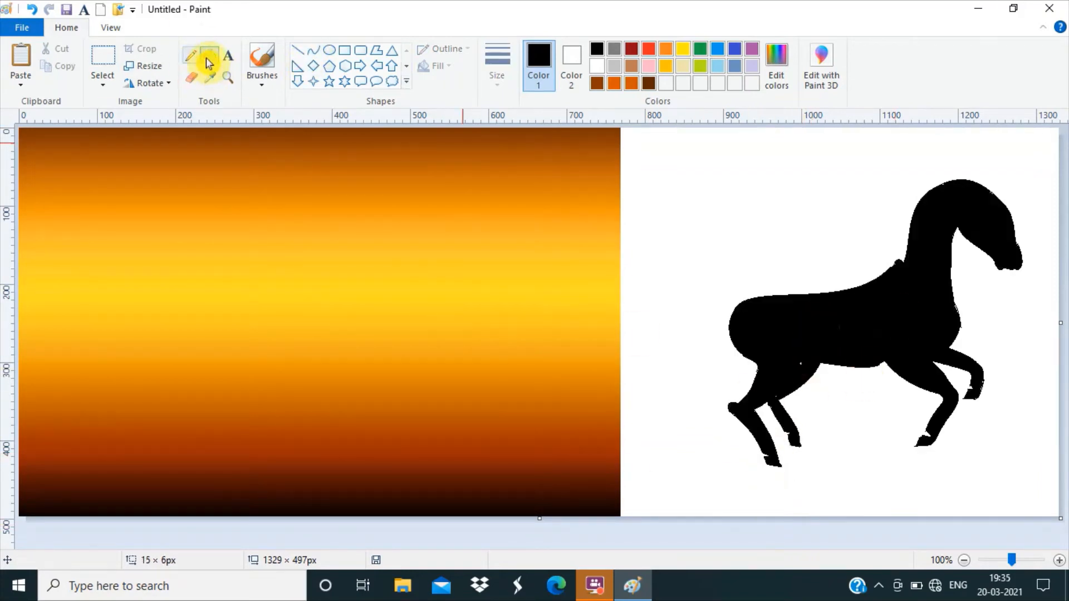
Draw a forelock curve about 60 × 27 px from the crown over the forehead and trim its end
click(314, 50)
drag(967, 178, 1014, 197)
click(984, 180)
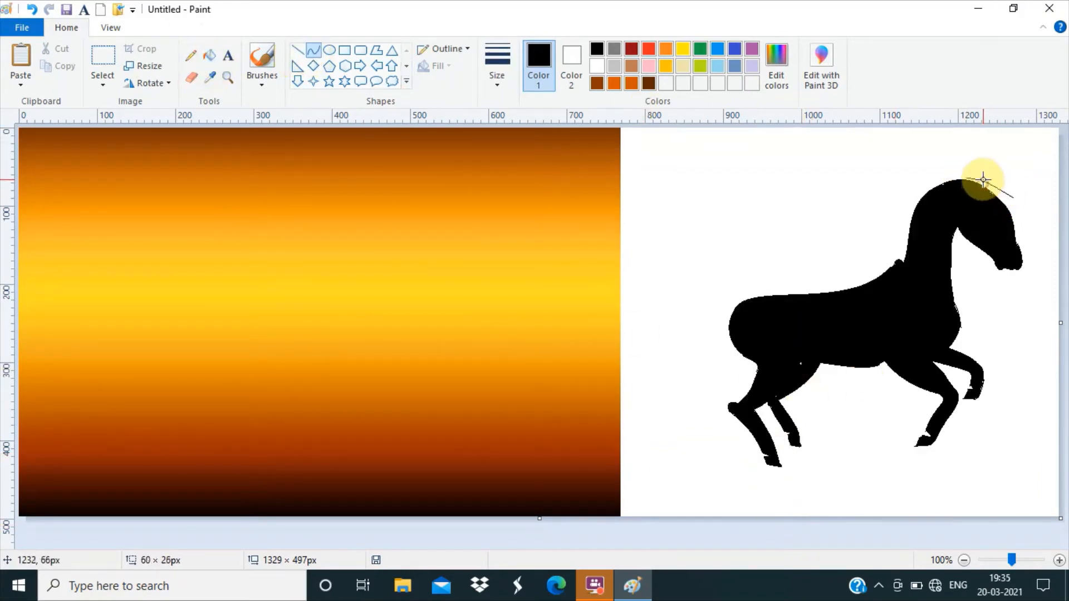
click(999, 197)
click(192, 78)
click(314, 51)
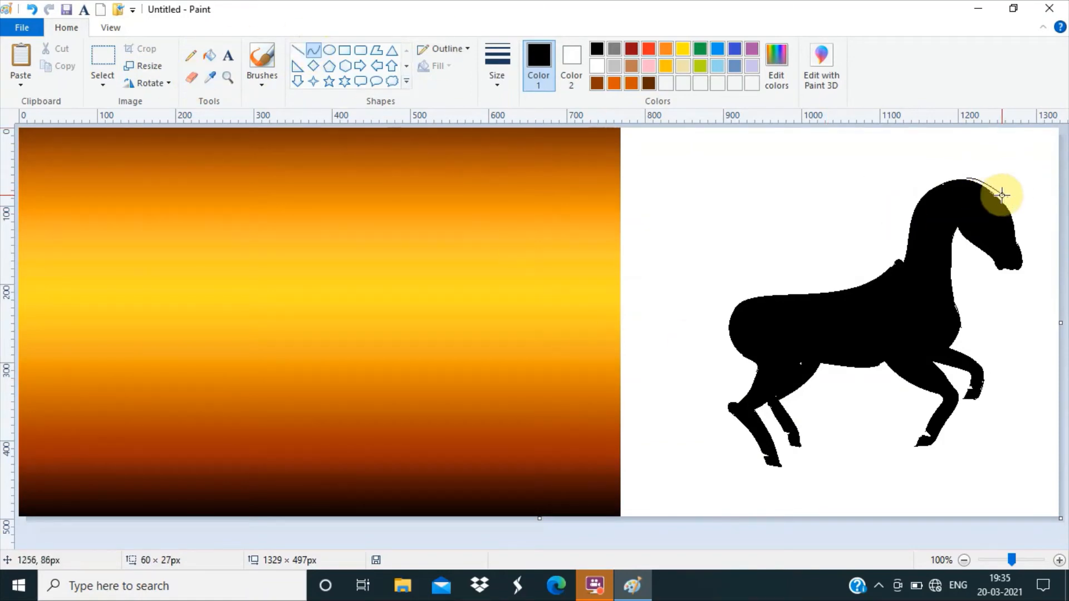
Draw pointed forelock strands down the forehead with curves, the last about 66 × 37 px, and fill them with black
mouse_move(1004, 186)
mouse_down()
mouse_move(1015, 194)
mouse_move(1011, 220)
mouse_move(1028, 225)
mouse_move(1018, 230)
mouse_up()
click(993, 348)
drag(1021, 227, 1054, 210)
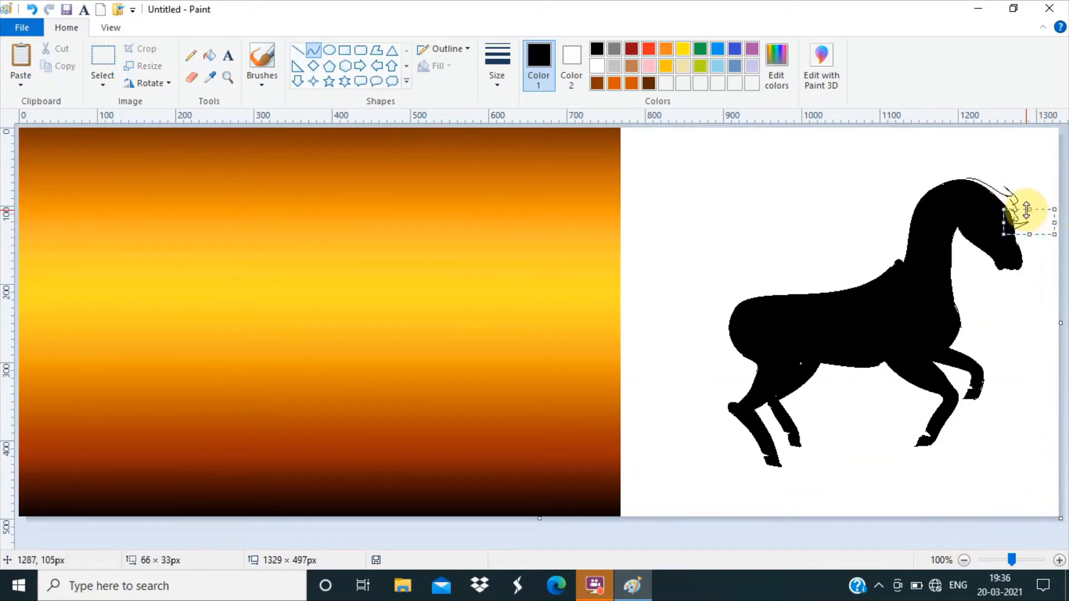
click(191, 55)
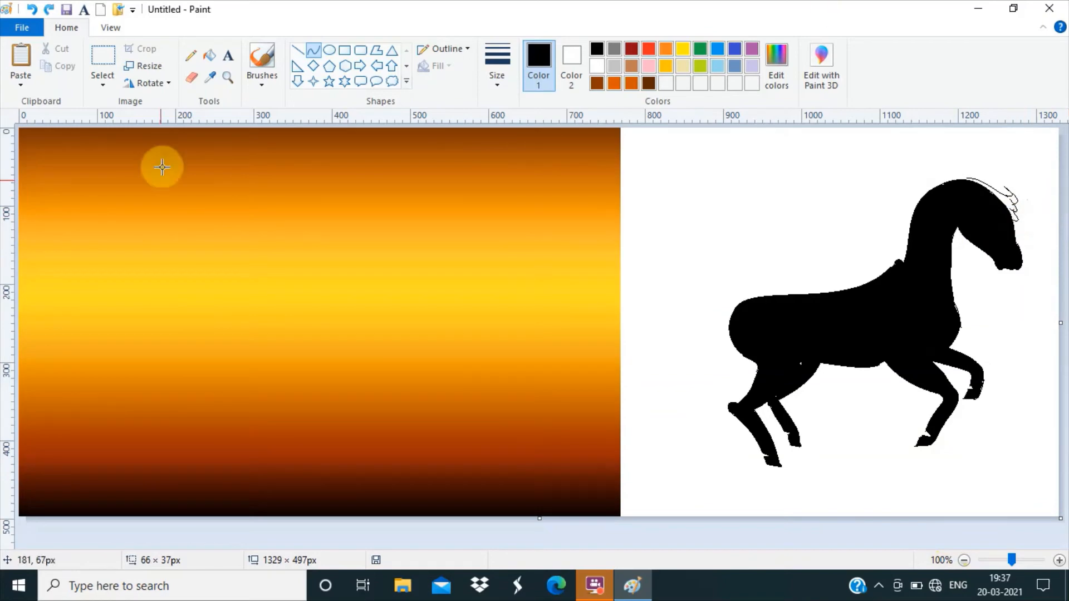
click(962, 181)
click(209, 56)
Draw a small pointed tuft about 37 × 43 px above the forehead with a curve
click(314, 50)
drag(1010, 195, 999, 181)
click(297, 50)
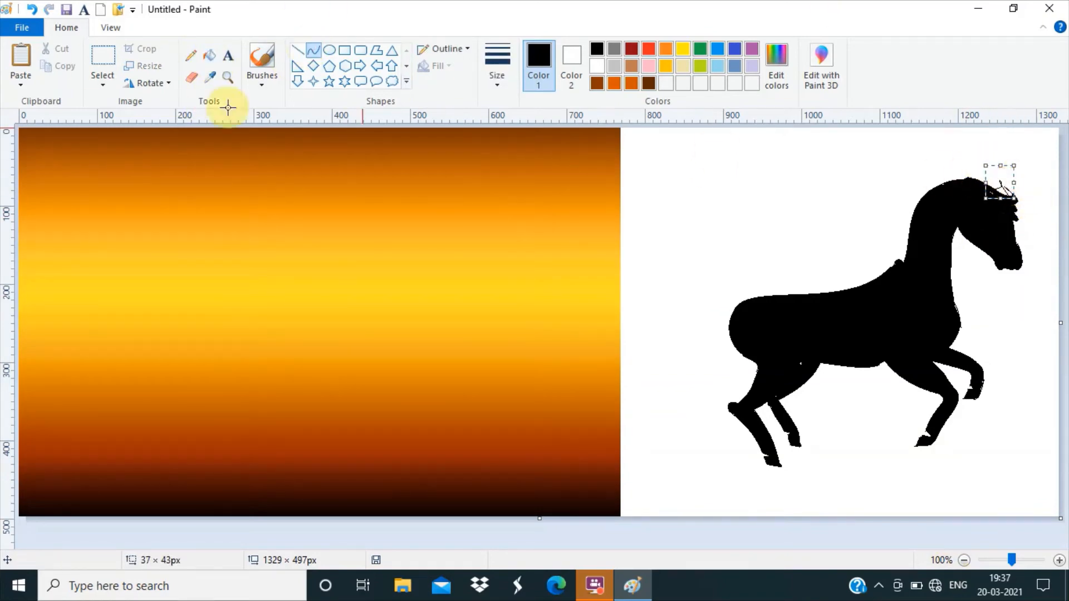
Draw a pointed ear on top of the horse's head with curves and fill it with black
mouse_move(970, 179)
mouse_down()
mouse_move(934, 158)
mouse_move(931, 190)
mouse_move(948, 184)
mouse_move(932, 178)
mouse_move(935, 160)
mouse_move(956, 163)
mouse_move(917, 156)
mouse_move(914, 191)
mouse_up()
click(32, 9)
click(313, 50)
click(924, 536)
click(936, 178)
key(ctrl+z)
click(947, 174)
click(918, 529)
click(209, 55)
click(966, 179)
Draw the first mane spike behind the ear with curves
click(314, 50)
click(924, 164)
click(966, 531)
Try to draw the upper mane spikes along the neck with curves, the first about 30 × 29 px
mouse_move(918, 162)
mouse_down()
mouse_move(914, 188)
mouse_move(891, 166)
mouse_up()
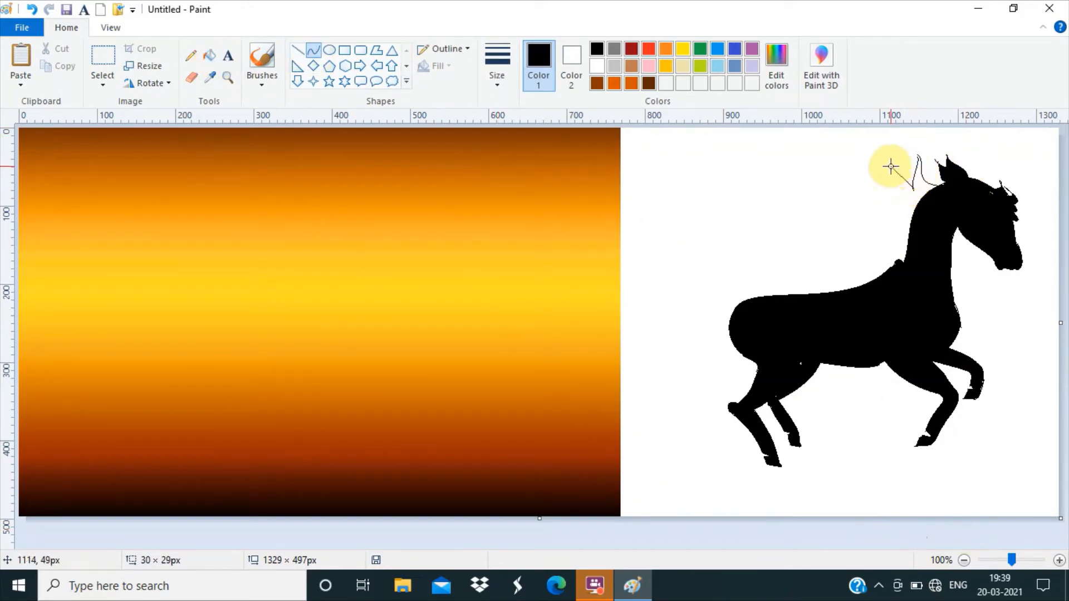
click(907, 180)
click(880, 177)
click(909, 551)
mouse_move(900, 209)
mouse_down()
mouse_move(891, 166)
mouse_move(887, 211)
mouse_move(897, 212)
mouse_move(867, 216)
mouse_move(885, 244)
mouse_move(861, 243)
mouse_move(897, 257)
mouse_move(877, 264)
mouse_move(914, 255)
mouse_up()
click(897, 199)
click(896, 204)
click(899, 460)
click(894, 202)
click(919, 534)
click(922, 543)
Try to draw the lower mane spikes down to the withers with curves, the last about 26 × 15 px
click(883, 210)
click(875, 222)
click(886, 228)
click(906, 531)
click(907, 526)
click(959, 520)
click(907, 524)
click(890, 261)
click(867, 520)
click(898, 256)
Try to close and fill the mane with black, and undo the mane back to its first spike
click(191, 55)
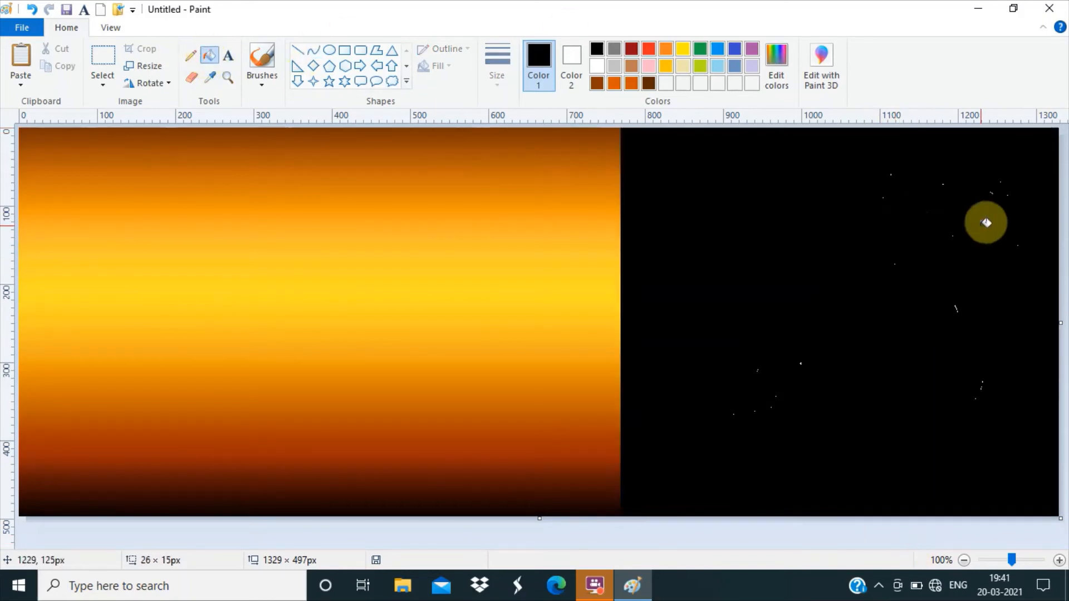
click(210, 55)
click(906, 220)
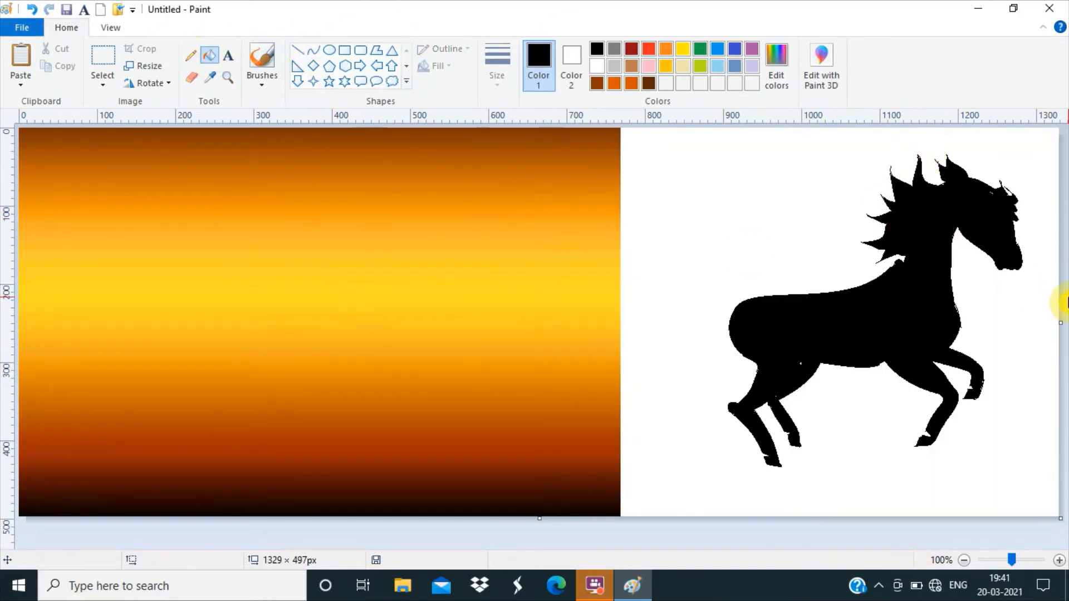
key(ctrl+z)
Redraw mane strands along the back of the neck with curves, including ones about 44 × 27 px and 45 × 16 px
click(314, 50)
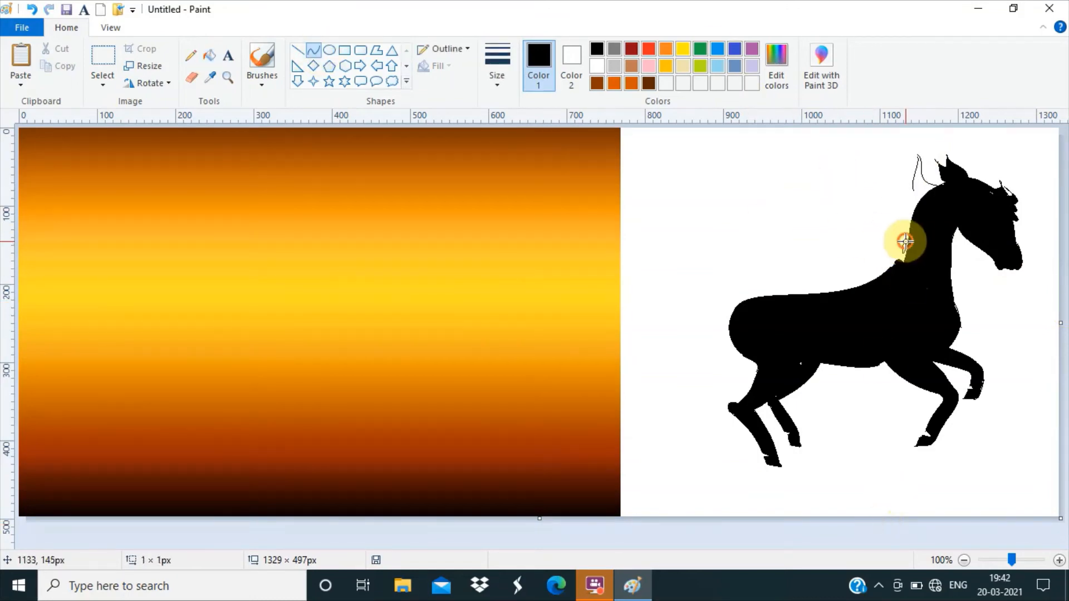
drag(908, 242, 890, 248)
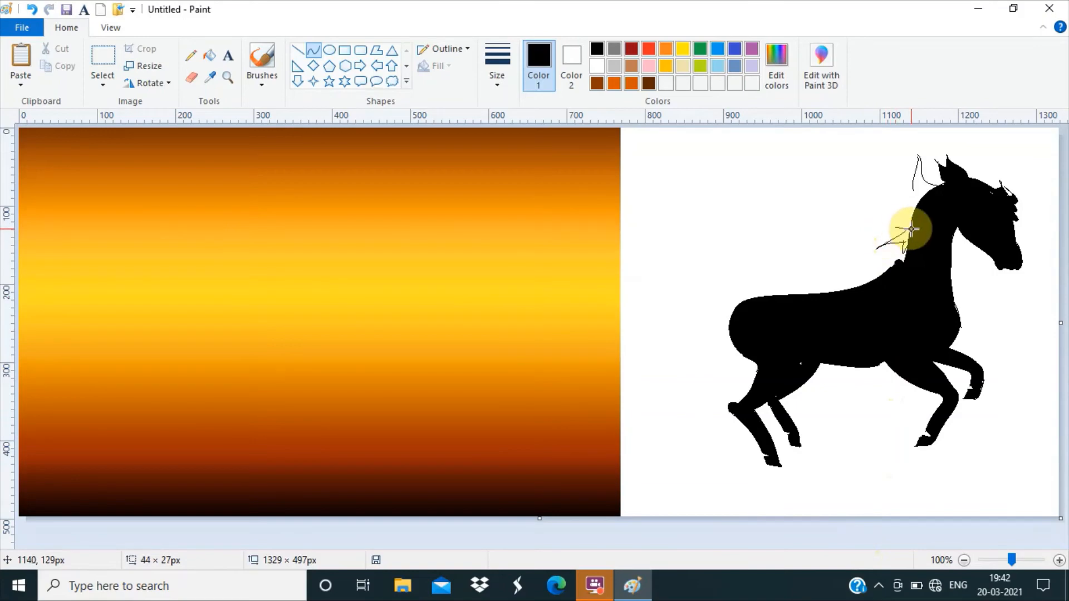
mouse_move(914, 190)
mouse_down()
mouse_move(886, 188)
mouse_move(875, 207)
mouse_up()
double_click(898, 194)
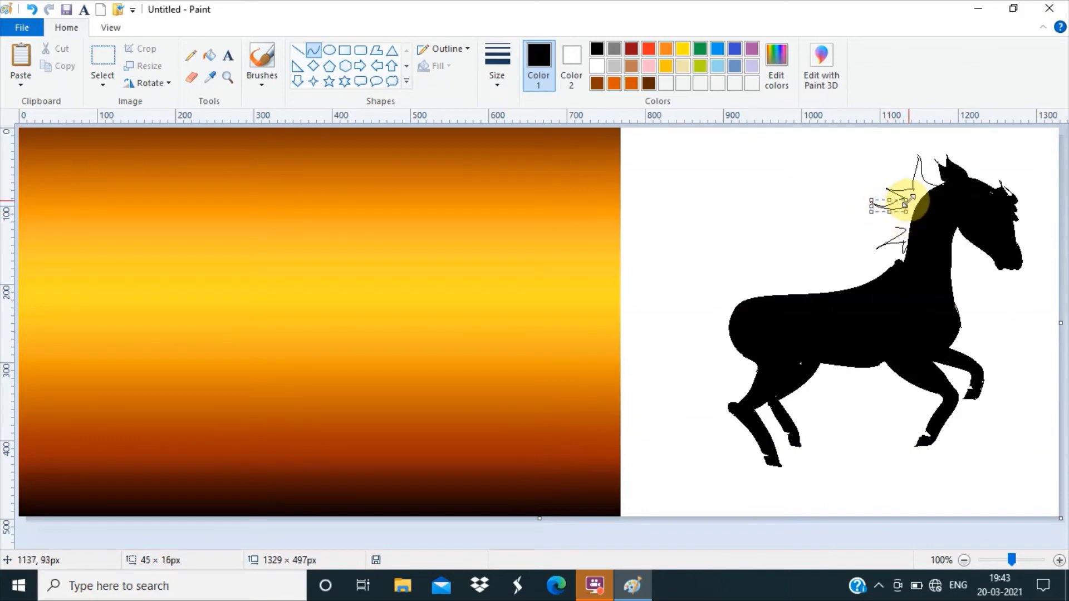
drag(901, 203, 896, 207)
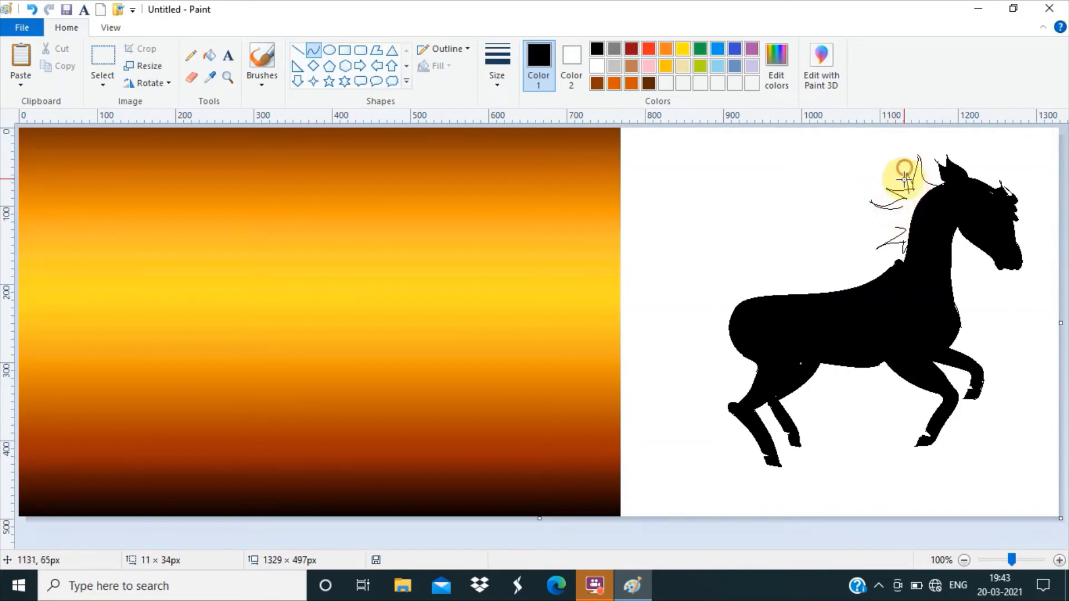
Draw the remaining mane spikes with curves, the last about 11 × 20 px, close the outline and fill the mane with black
right_click(903, 193)
drag(927, 153, 863, 224)
click(878, 349)
click(889, 428)
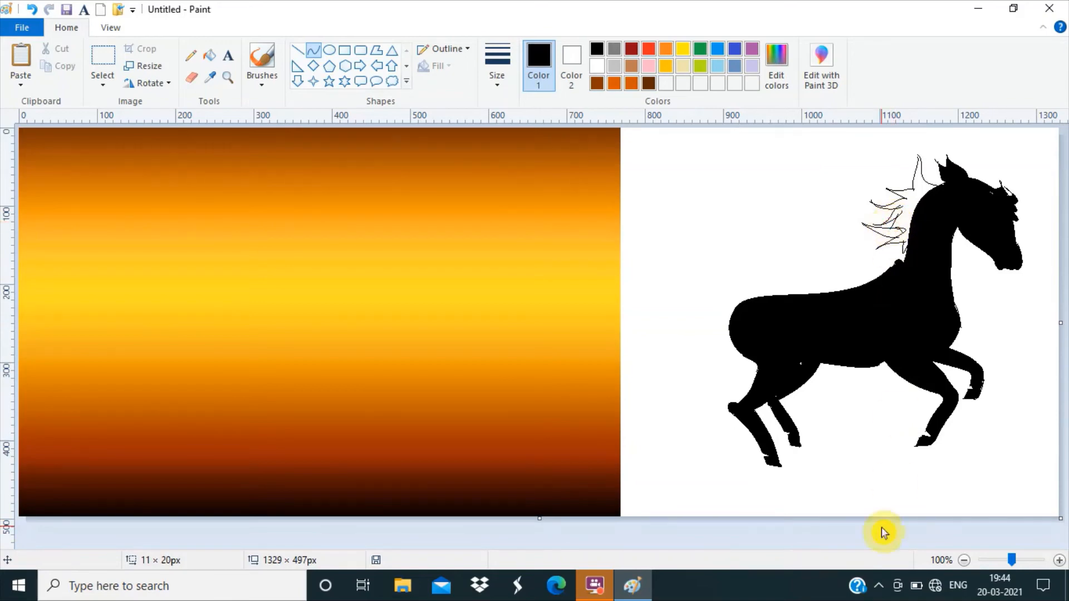
click(191, 55)
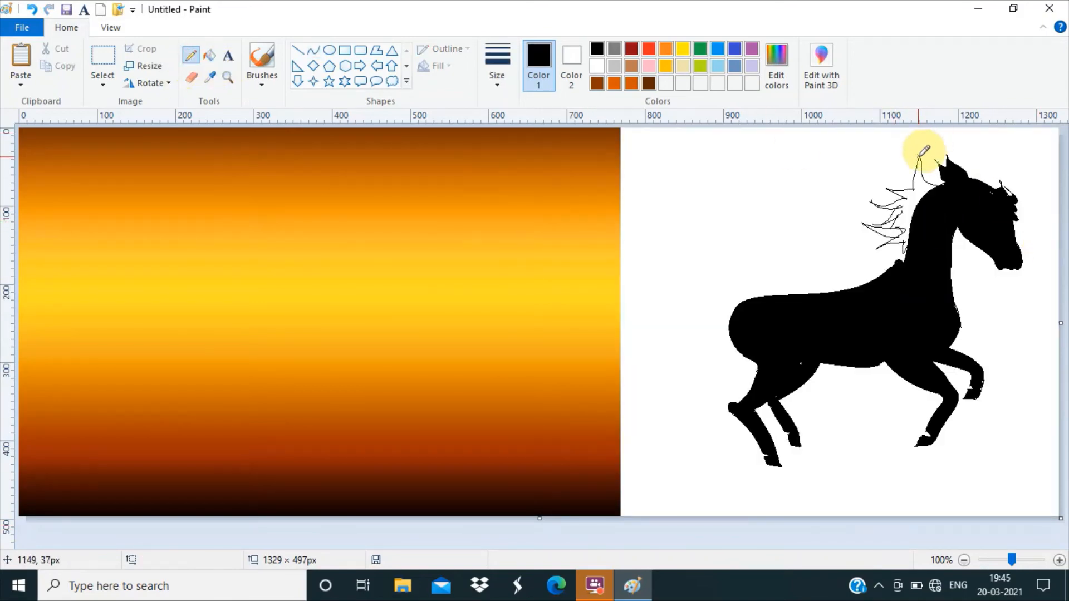
click(210, 55)
click(889, 228)
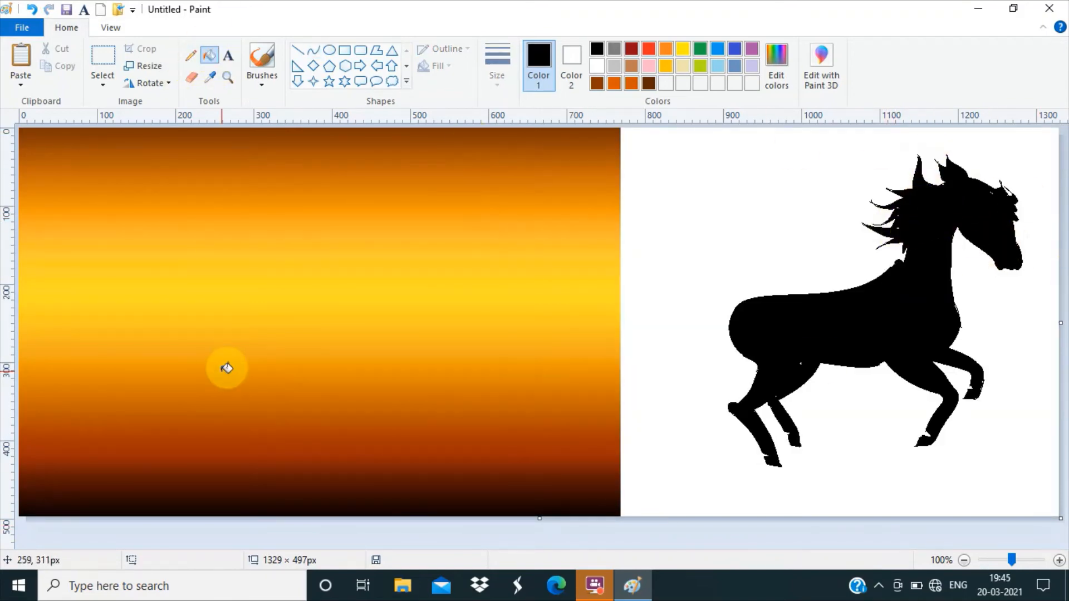
Draw another small mane strand just above the withers with a curve and fill it with black
click(313, 50)
mouse_move(902, 234)
mouse_down()
mouse_move(884, 257)
mouse_move(907, 254)
mouse_up()
click(209, 55)
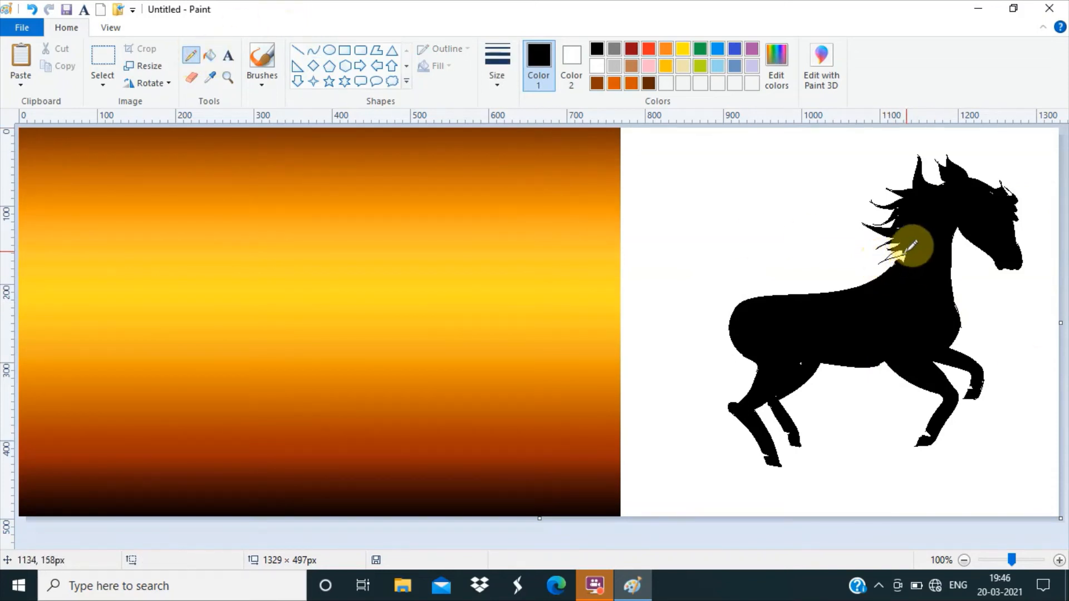
Draw the tail's outer edge as an S-shaped curve sweeping down from the top of the rump
click(311, 51)
drag(736, 305, 666, 381)
click(699, 330)
click(690, 358)
mouse_move(703, 349)
mouse_down()
mouse_move(695, 362)
mouse_move(718, 345)
mouse_up()
click(669, 542)
Select the horse with its tail curve and move it slightly to the right
click(103, 57)
drag(656, 130, 1040, 503)
drag(871, 389, 896, 390)
Draw the tail's inner edge from the rump, a strand at the outer edge's end, and an upper strand about 50 × 21 px
click(313, 51)
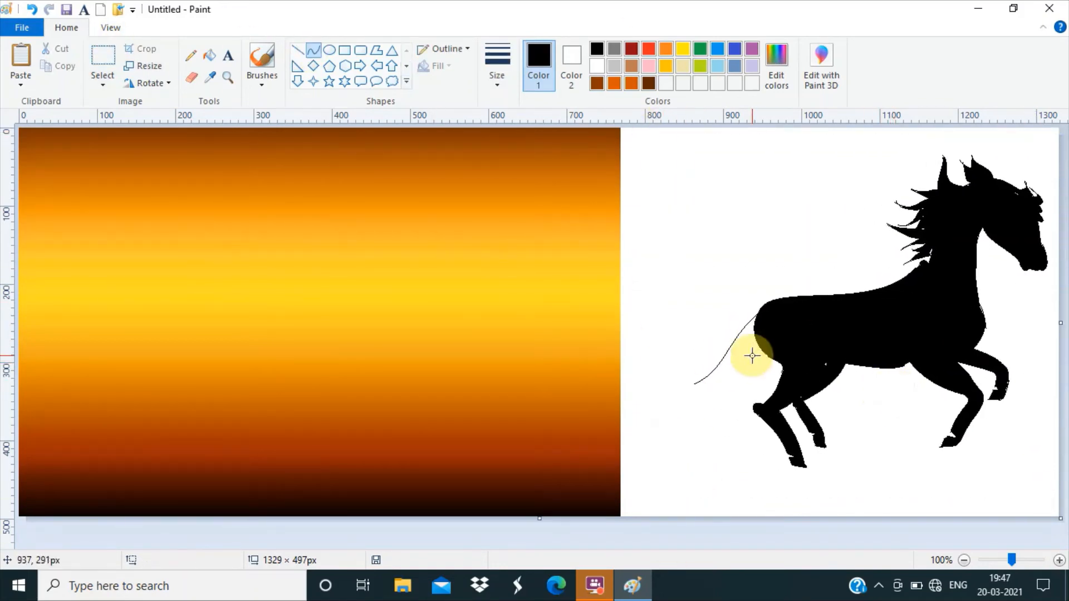
mouse_move(756, 341)
mouse_down()
mouse_move(727, 389)
mouse_move(739, 399)
mouse_move(669, 383)
mouse_up()
click(665, 543)
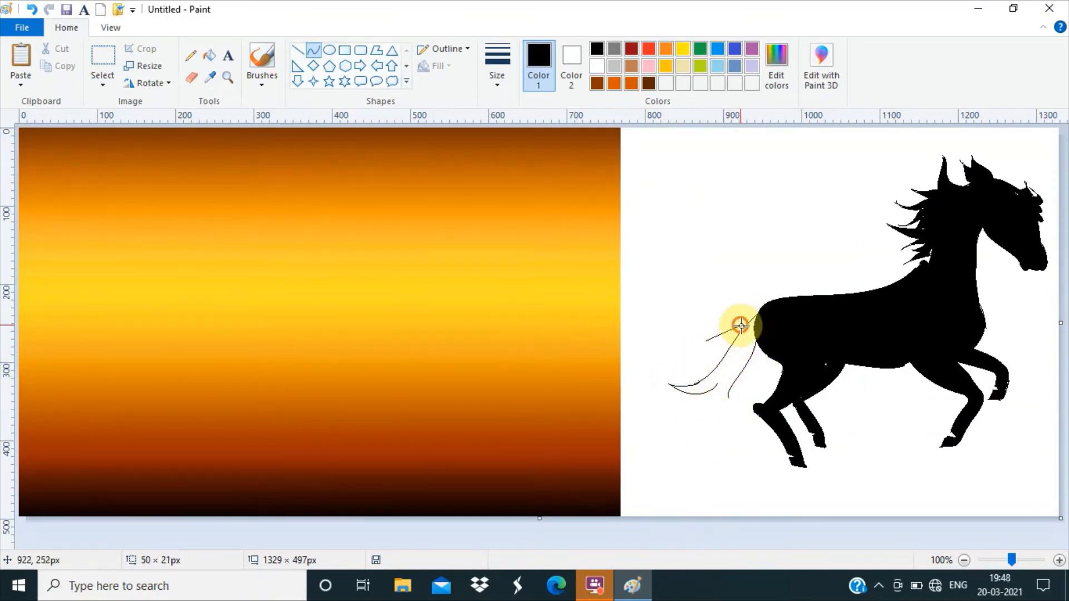
drag(741, 325, 730, 341)
drag(708, 341, 737, 350)
click(690, 535)
Draw pointed strands along the middle and lower part of the tail's outer edge with curves
mouse_move(722, 345)
mouse_down()
mouse_move(678, 363)
mouse_move(708, 360)
mouse_move(719, 381)
mouse_up()
click(709, 533)
drag(699, 372, 684, 407)
click(690, 543)
drag(690, 401, 707, 404)
click(700, 529)
mouse_move(698, 407)
mouse_down()
mouse_move(704, 400)
mouse_move(667, 422)
mouse_move(687, 421)
mouse_move(690, 439)
mouse_move(708, 428)
mouse_up()
click(695, 549)
Draw the strands at the tail's lower tip with curves, the last about 14 × 27 px
right_click(700, 378)
click(728, 384)
click(691, 541)
click(710, 525)
click(693, 541)
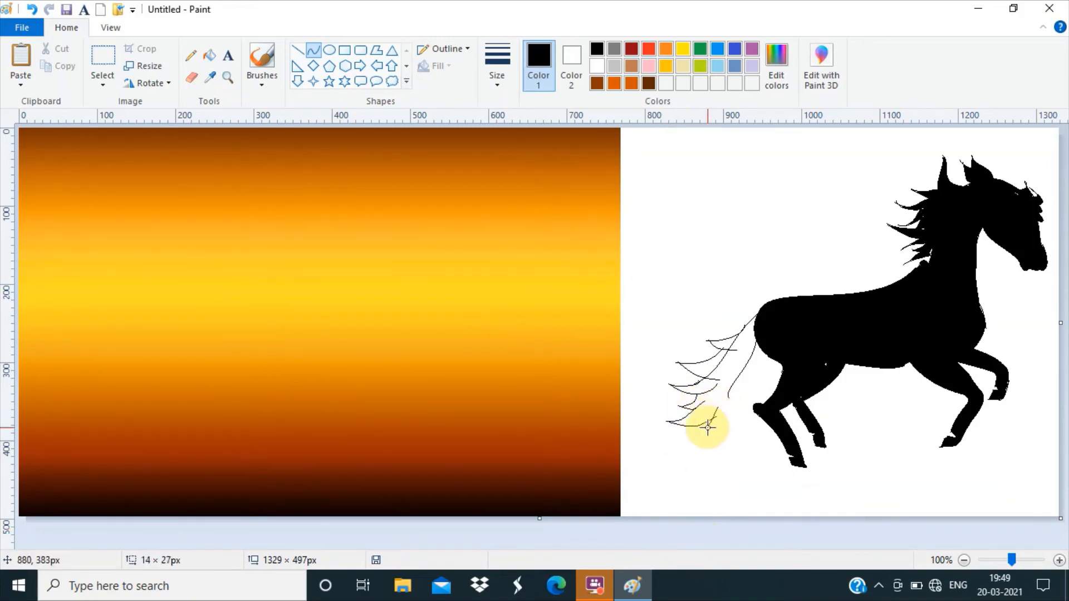
click(708, 522)
Close the tail's lower end and add inner-edge strands with curves, including ones about 15 × 41 px and 13 × 72 px
drag(729, 394, 702, 432)
click(732, 418)
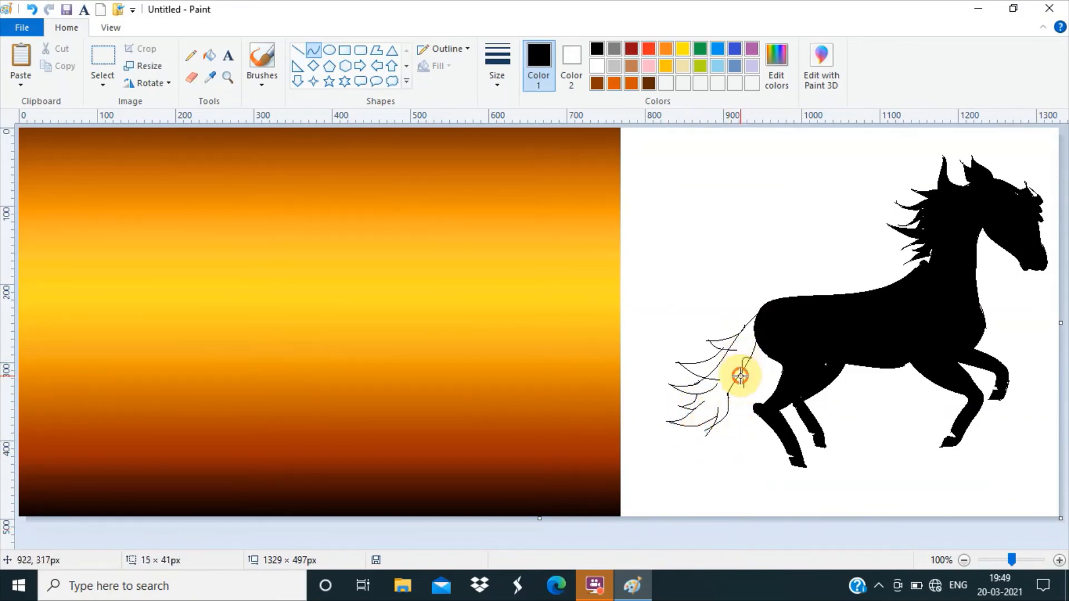
click(727, 536)
drag(741, 377, 741, 404)
click(714, 539)
drag(737, 386, 731, 436)
click(727, 532)
click(719, 409)
click(719, 486)
click(731, 411)
Fill the tail's body and each of its strands with black
click(209, 55)
click(747, 354)
click(728, 344)
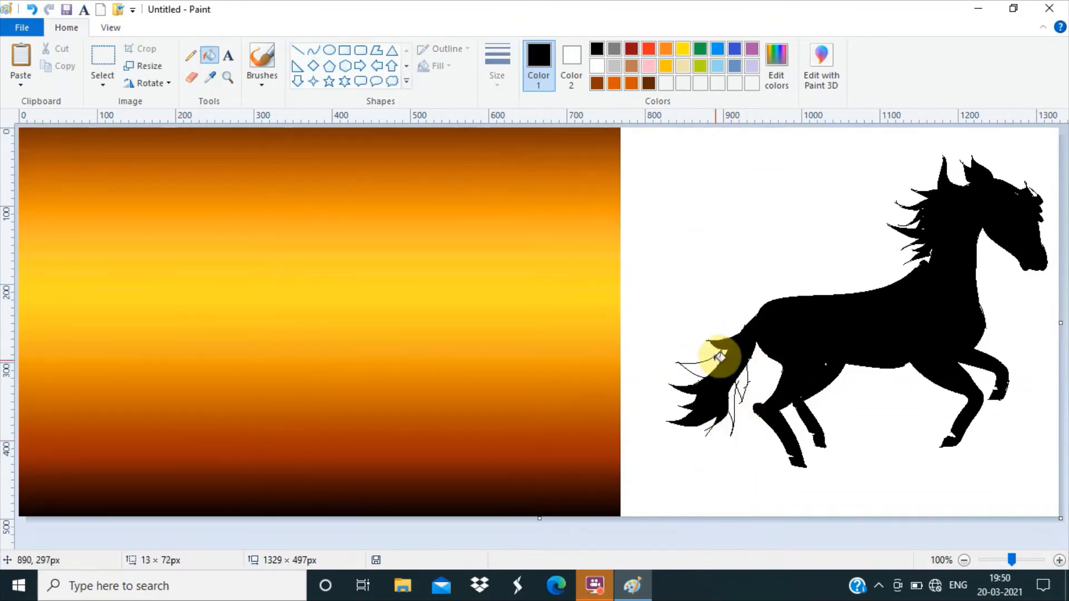
click(715, 364)
click(743, 382)
click(732, 403)
Paint a black rocky cliff with a brush, rising from the gradient's lower edge to an overhanging top
click(262, 83)
click(266, 144)
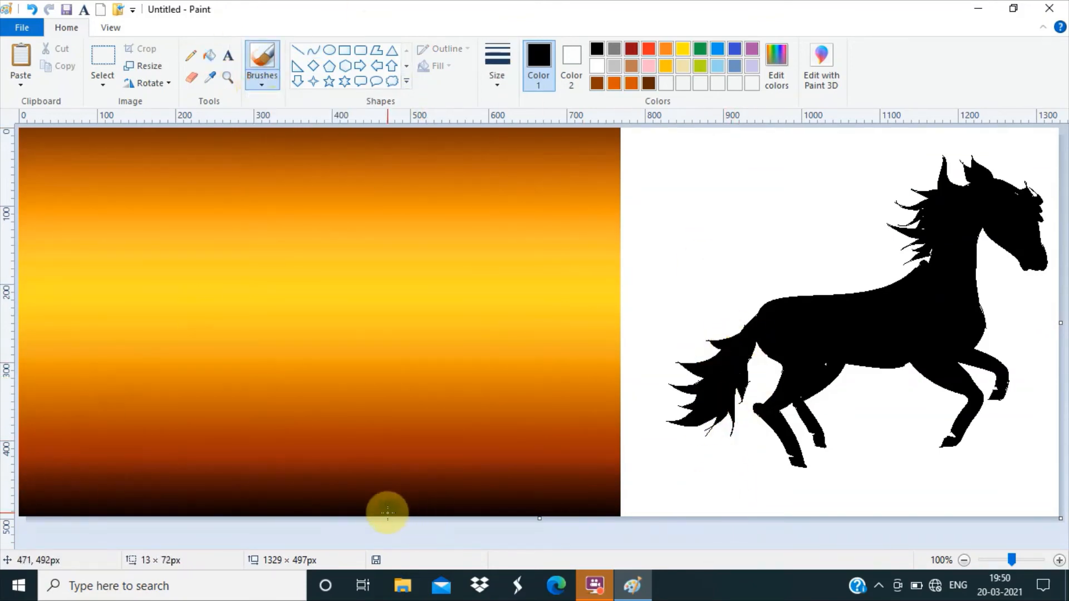
mouse_move(388, 512)
mouse_down()
mouse_move(372, 470)
mouse_move(362, 494)
mouse_move(402, 432)
mouse_move(445, 506)
mouse_move(475, 515)
mouse_up()
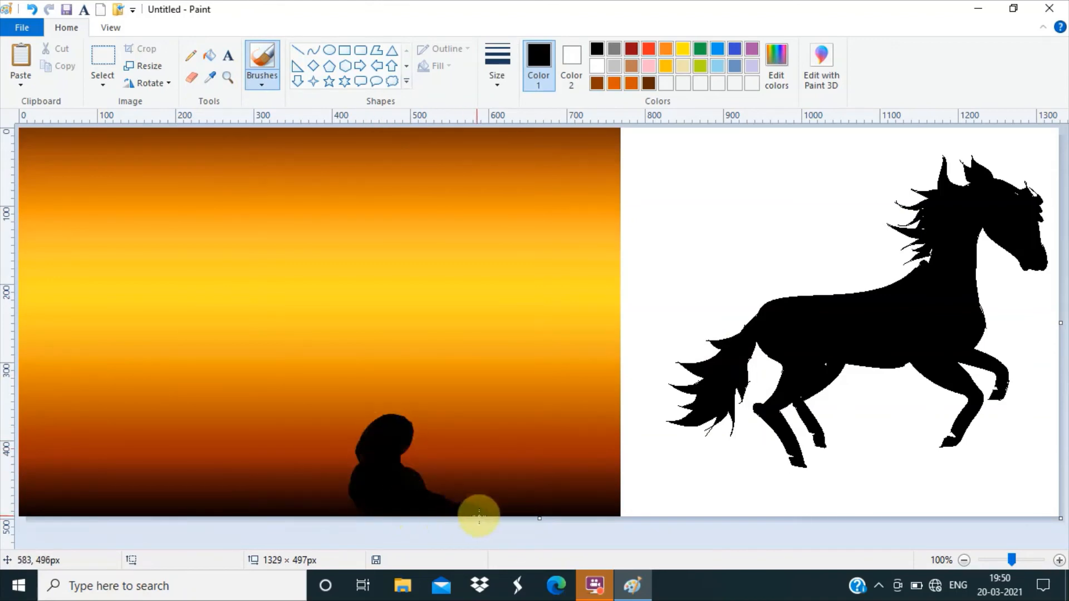
mouse_move(389, 430)
mouse_down()
mouse_move(437, 426)
mouse_move(415, 475)
mouse_move(428, 502)
mouse_move(447, 444)
mouse_move(434, 415)
mouse_move(453, 438)
mouse_move(480, 416)
mouse_move(353, 407)
mouse_move(374, 393)
mouse_move(343, 437)
mouse_move(157, 516)
mouse_move(312, 466)
mouse_move(357, 463)
mouse_move(286, 524)
mouse_move(348, 492)
mouse_move(363, 503)
mouse_move(353, 409)
mouse_move(236, 480)
mouse_move(317, 411)
mouse_up()
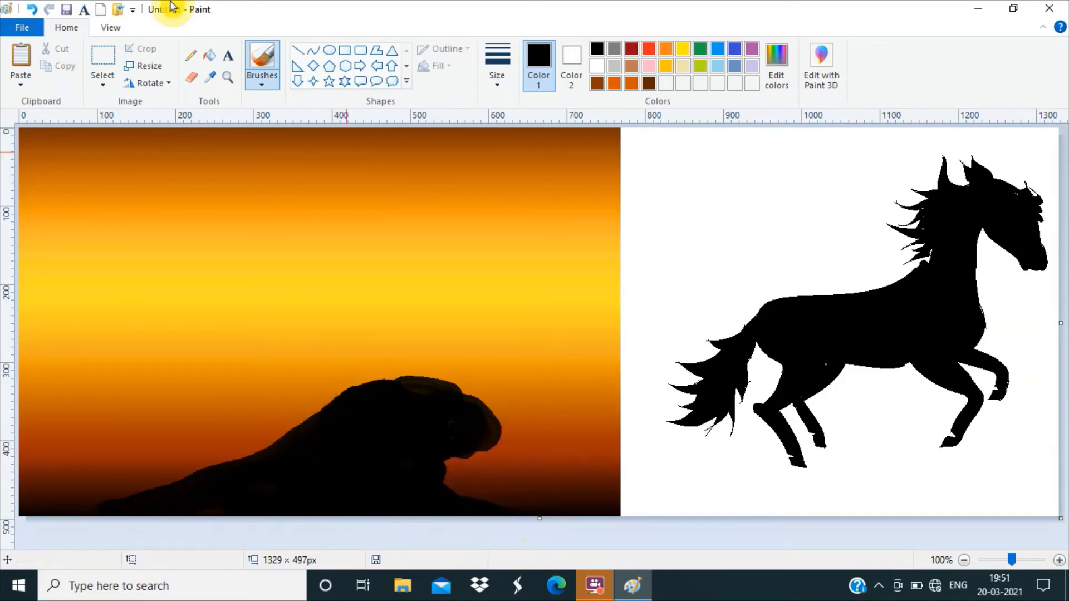
Draw a yellow circle for the sun in the white area above the horse and fill it with yellow
click(329, 50)
click(683, 49)
mouse_move(673, 178)
mouse_down()
mouse_move(763, 256)
mouse_move(741, 242)
mouse_up()
click(210, 55)
click(694, 228)
Move the sun into the gradient sky above the cliff with a transparent selection and shrink it
click(103, 62)
drag(651, 160, 767, 260)
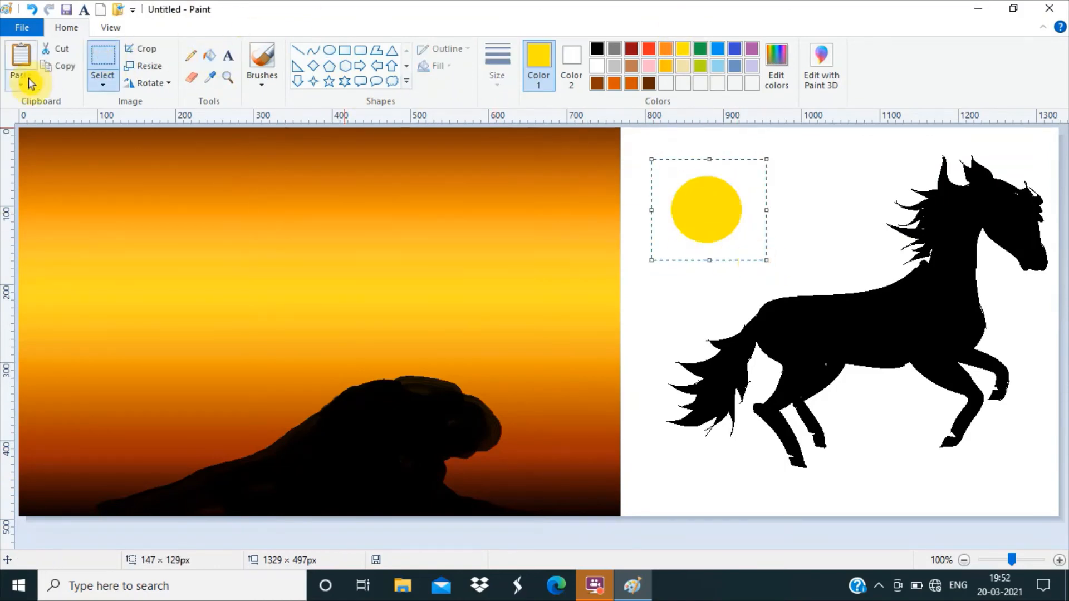
click(103, 84)
click(134, 228)
drag(725, 216, 322, 284)
drag(364, 328, 358, 321)
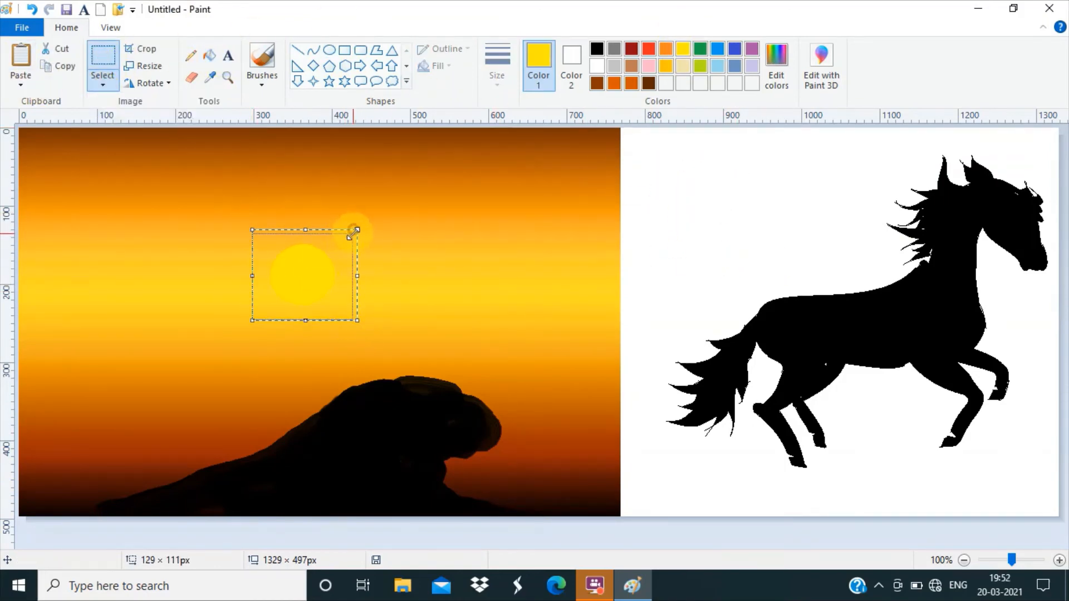
drag(353, 233, 352, 234)
Outline the sun with a thicker yellow ellipse about 62 × 62 px
click(329, 50)
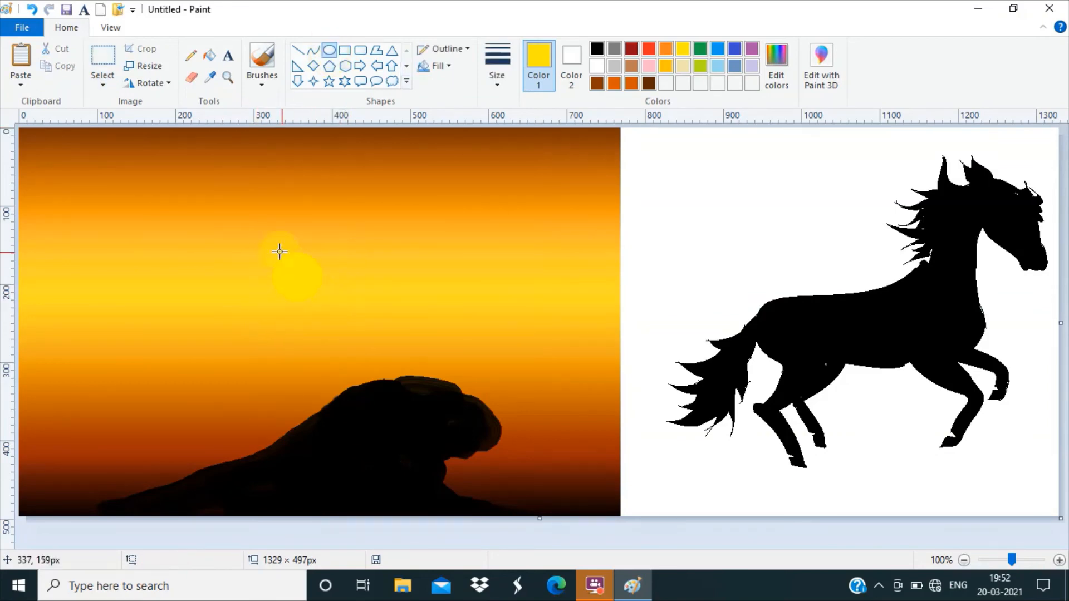
drag(325, 300, 325, 301)
click(497, 64)
click(497, 151)
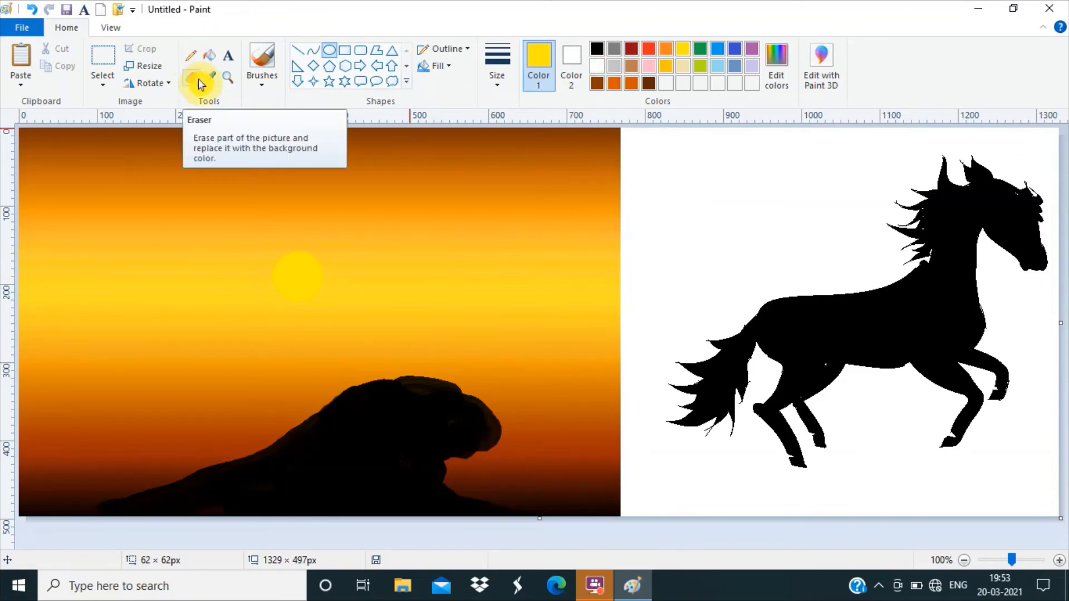
Mix a custom golden yellow by adjusting its luminosity and draw Pencil flares on both sides of the sun
click(261, 58)
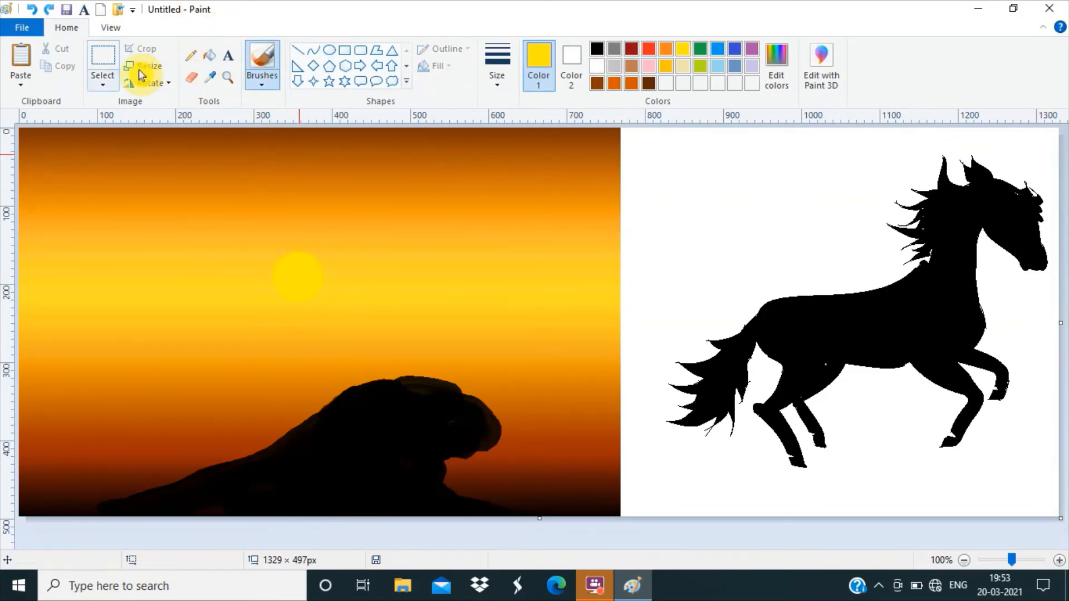
click(191, 55)
double_click(666, 66)
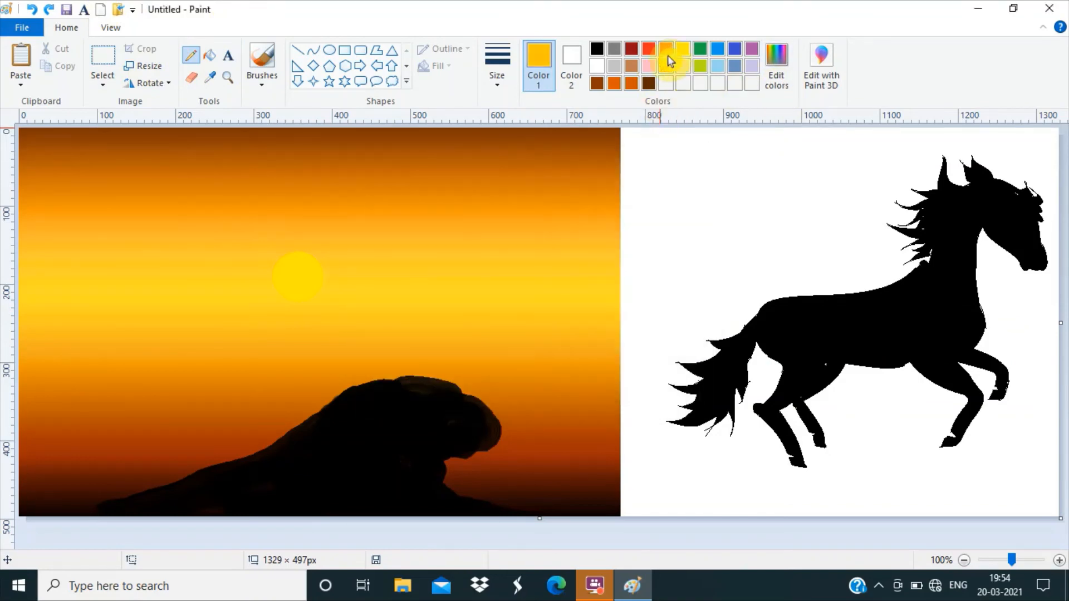
click(777, 68)
drag(692, 257, 696, 272)
click(390, 399)
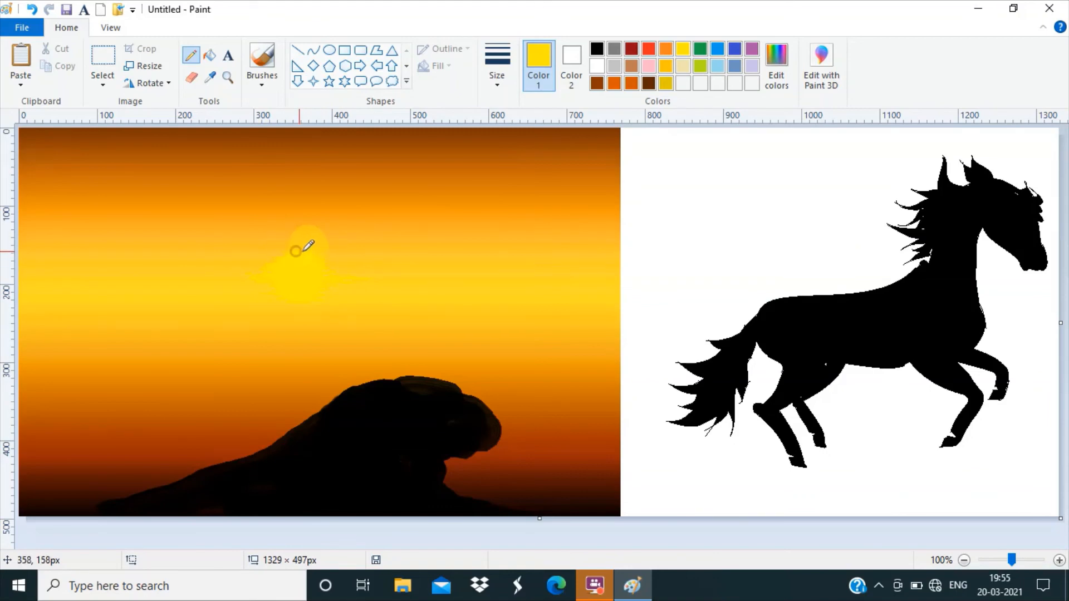
Try to add white and off-white highlights beside the sun, including a line about 83 × 2 px
click(597, 66)
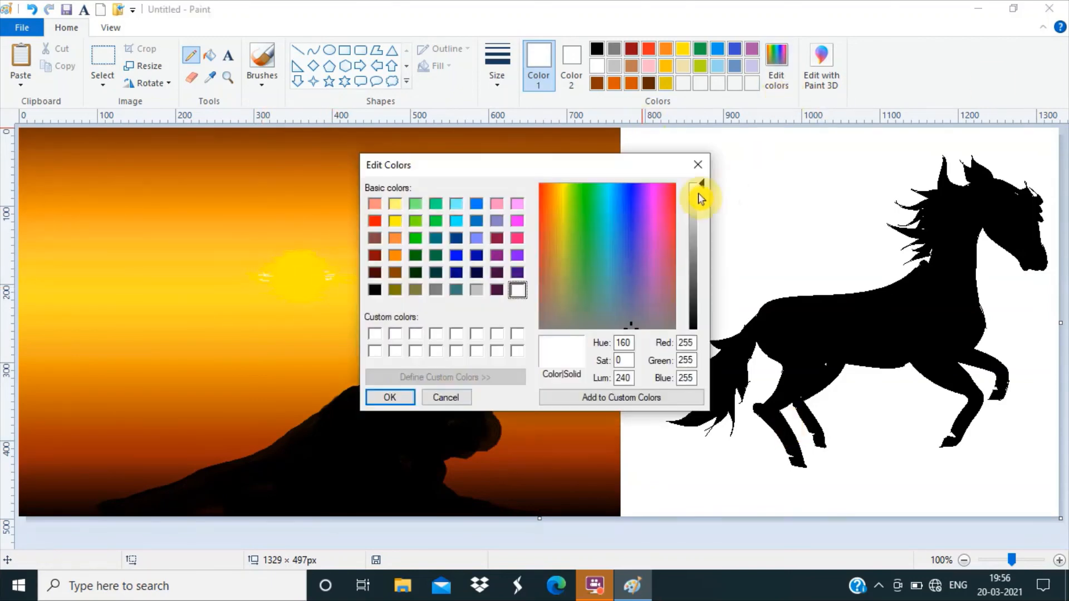
click(325, 276)
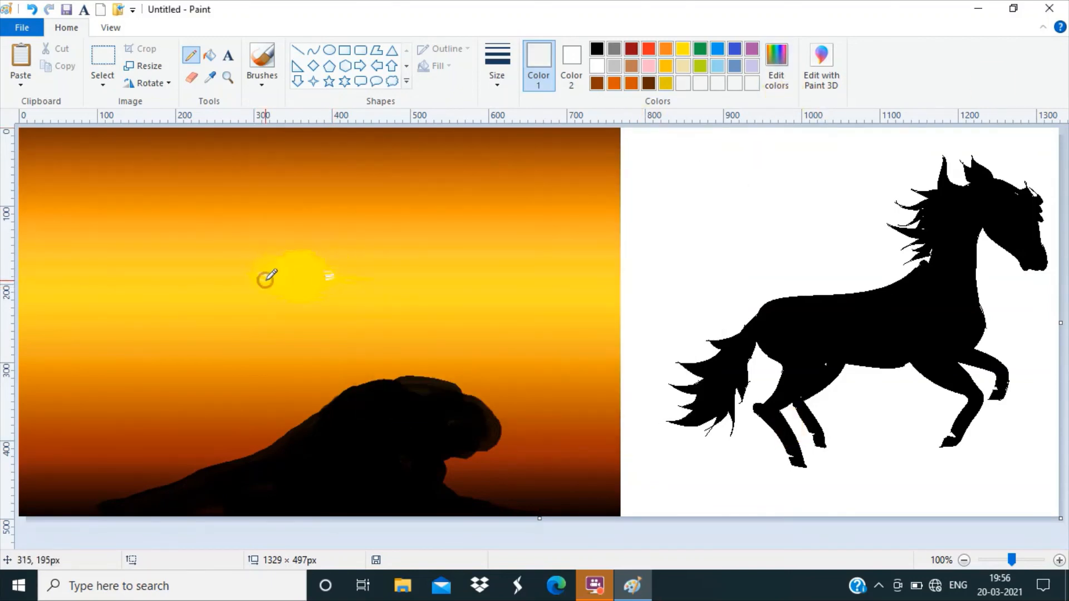
drag(473, 276, 471, 277)
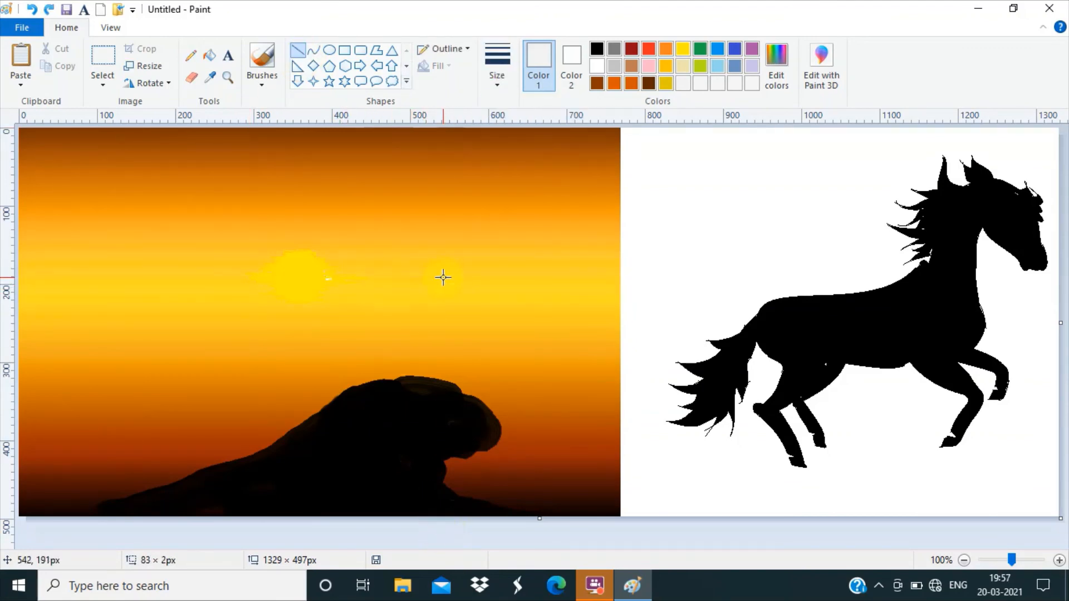
click(189, 58)
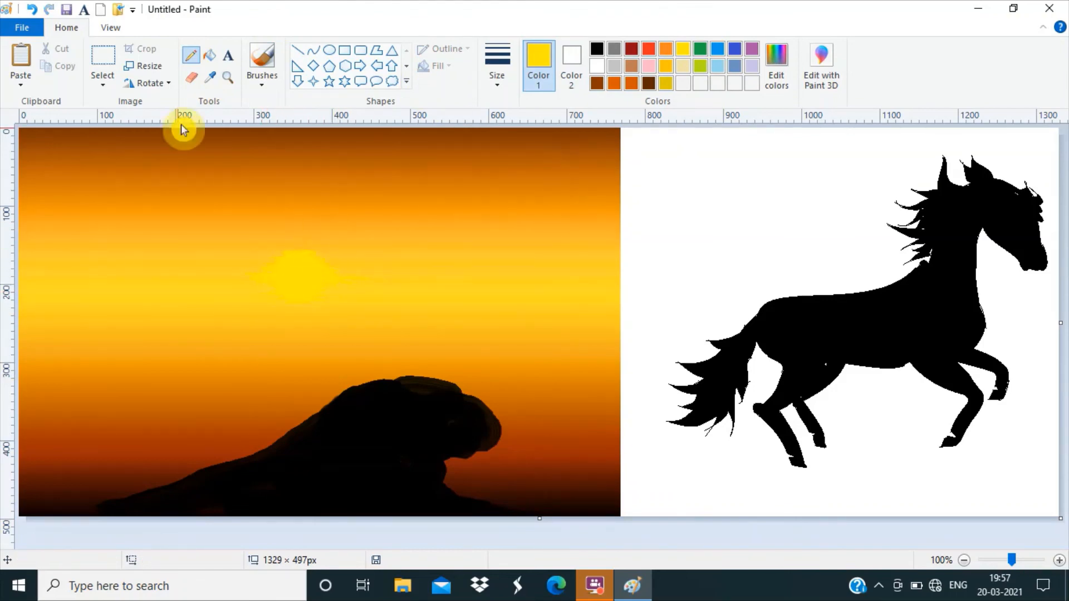
Select the whole horse, move it into the sunset scene, and scale and position it standing on the cliff
click(103, 58)
drag(649, 131, 1055, 490)
drag(886, 305, 355, 299)
drag(217, 456, 245, 437)
drag(389, 289, 343, 300)
Touch up the horse's rump and hind thigh with black lines, changing the line thickness
click(298, 51)
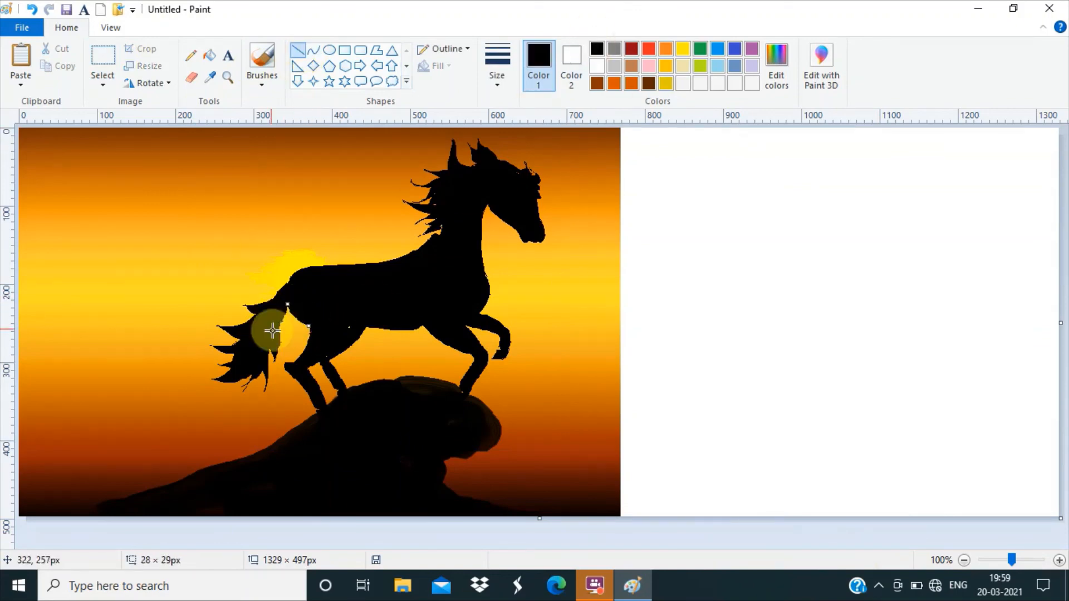
mouse_move(268, 327)
mouse_down()
mouse_move(301, 353)
mouse_move(305, 328)
mouse_move(291, 394)
mouse_move(334, 341)
mouse_move(341, 356)
mouse_up()
click(497, 66)
click(503, 137)
click(334, 426)
Touch up both of the horse's front legs with black curves, including ones about 40 × 28 px and 12 × 35 px on the raised leg
drag(422, 327, 471, 352)
drag(429, 330, 477, 368)
click(448, 320)
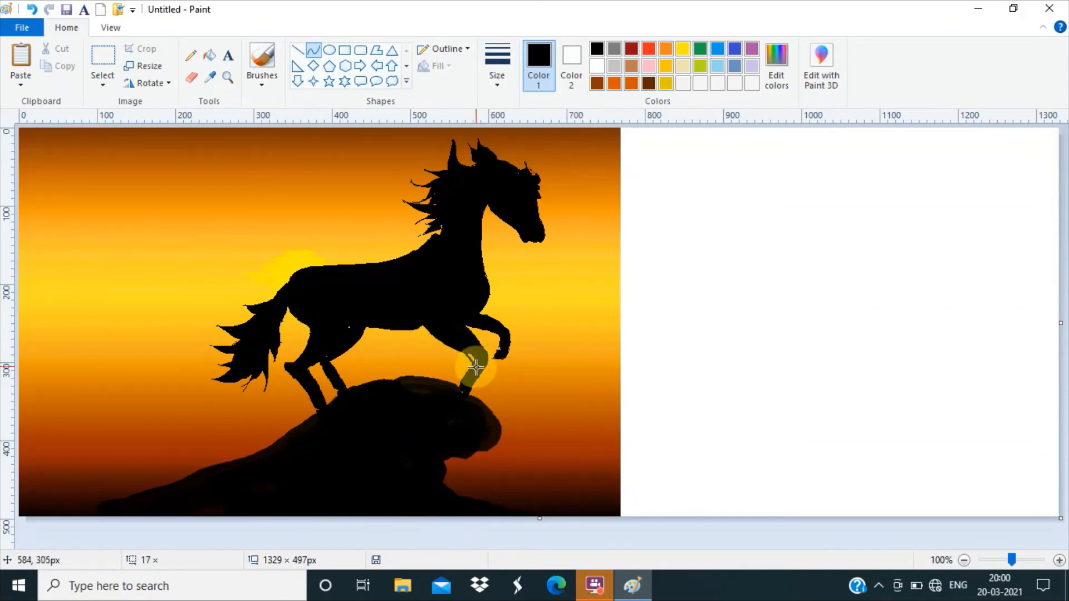
click(460, 523)
drag(478, 313, 507, 330)
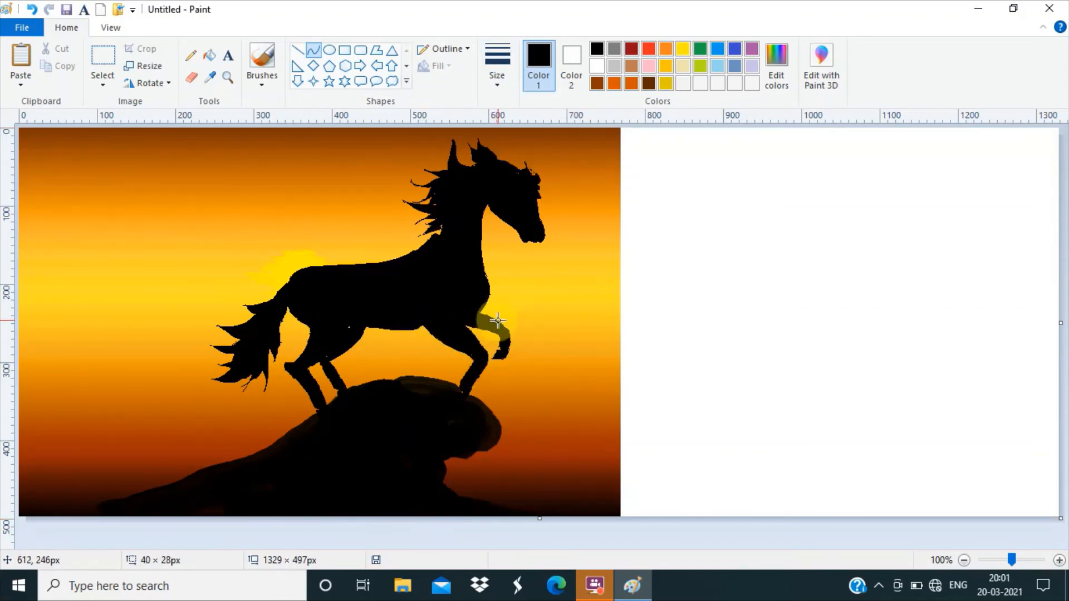
right_click(512, 355)
mouse_move(504, 364)
mouse_down()
mouse_move(513, 355)
mouse_move(500, 359)
mouse_up()
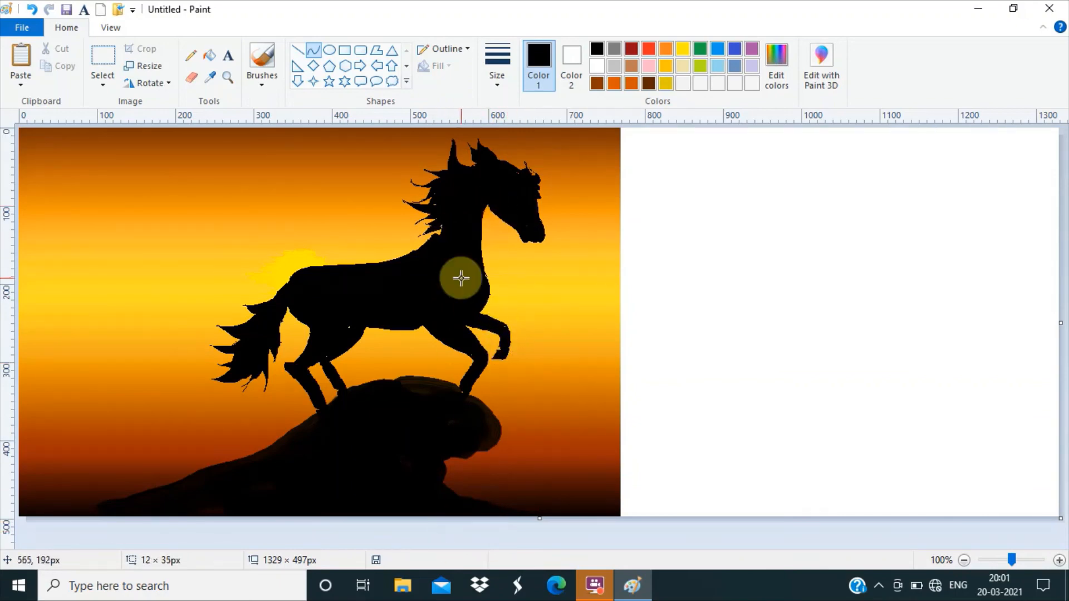
Trim the blank canvas beside the scene to 770 × 497 px and brush the cliff's base in black out to the picture's left edge
mouse_move(1061, 323)
mouse_down()
mouse_move(673, 342)
mouse_move(621, 357)
mouse_up()
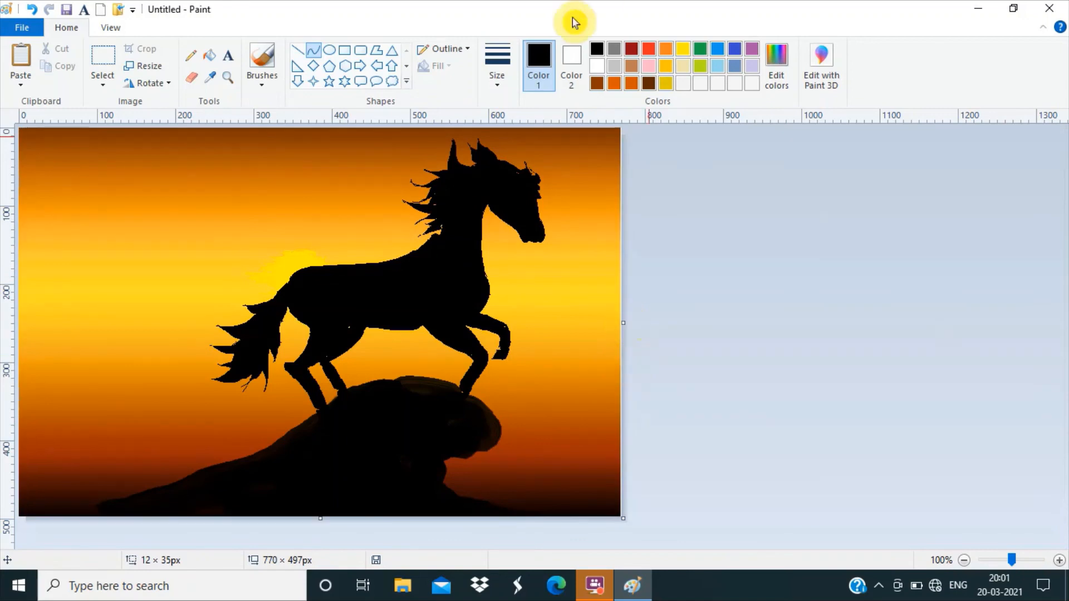
click(262, 59)
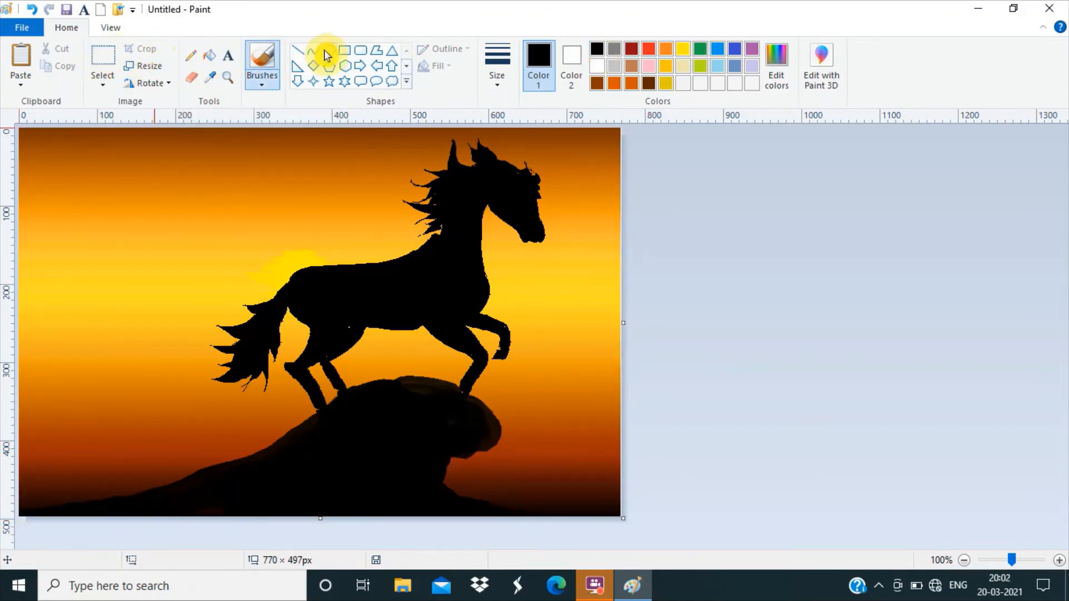
Frame the picture with a black rectangle about 766 × 489 px in the thickest line size, and cover its right edge with a straight black line
click(345, 51)
drag(21, 130, 621, 513)
click(497, 72)
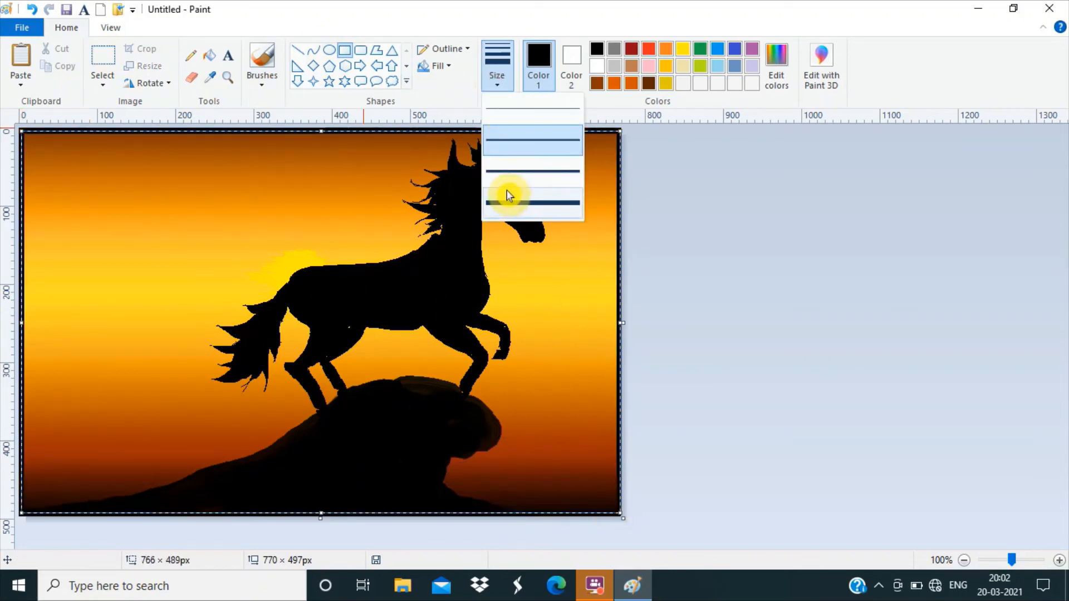
click(508, 195)
drag(622, 322, 622, 322)
click(298, 51)
drag(618, 130, 620, 519)
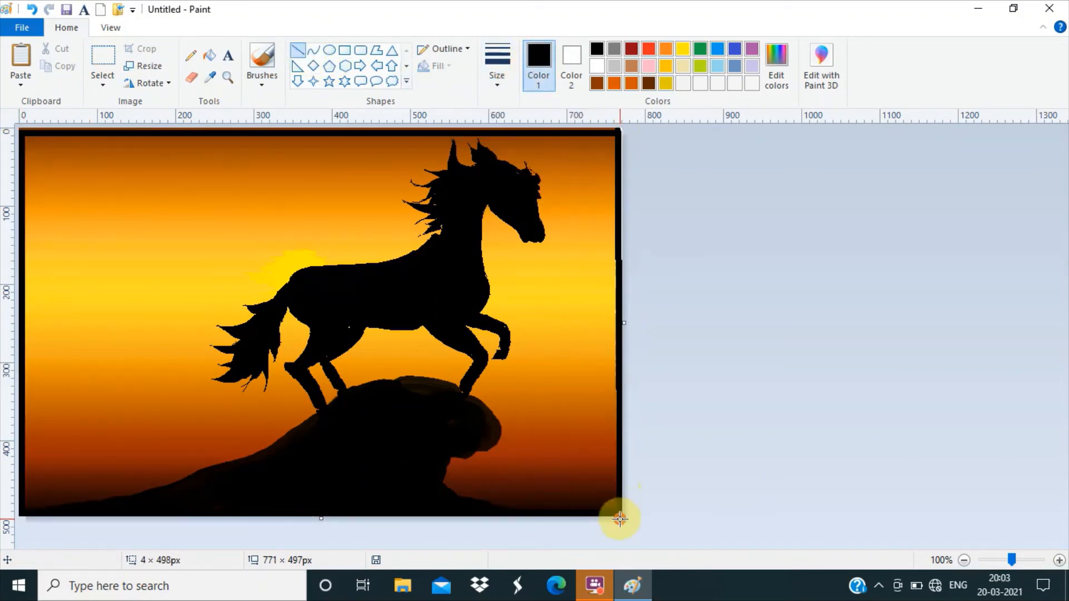